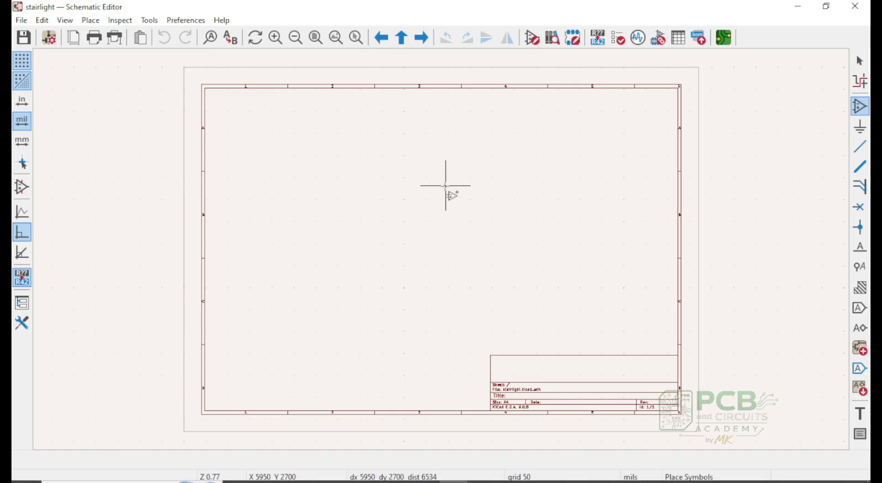
# - Search the symbol library for "sc" and select the two-pin connector symbol Screw_Terminal_01x02
pyautogui.click(445, 181)
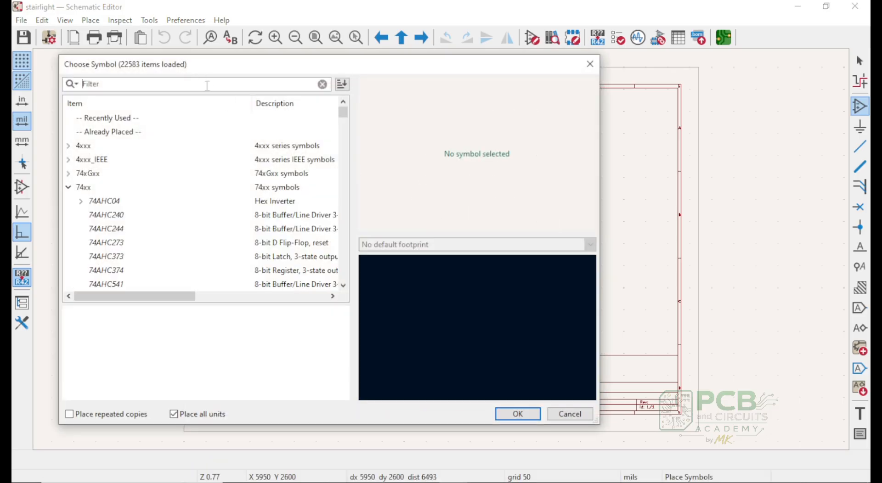
pyautogui.write('scw')
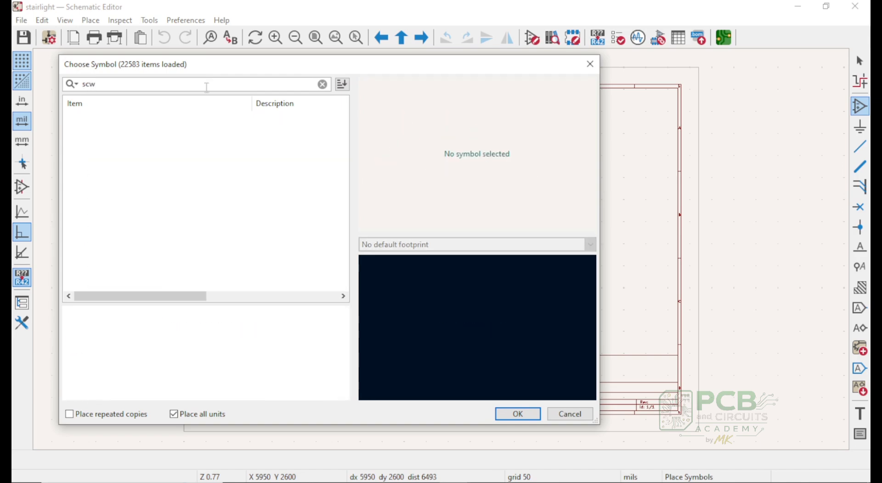
pyautogui.press('BackSpace')
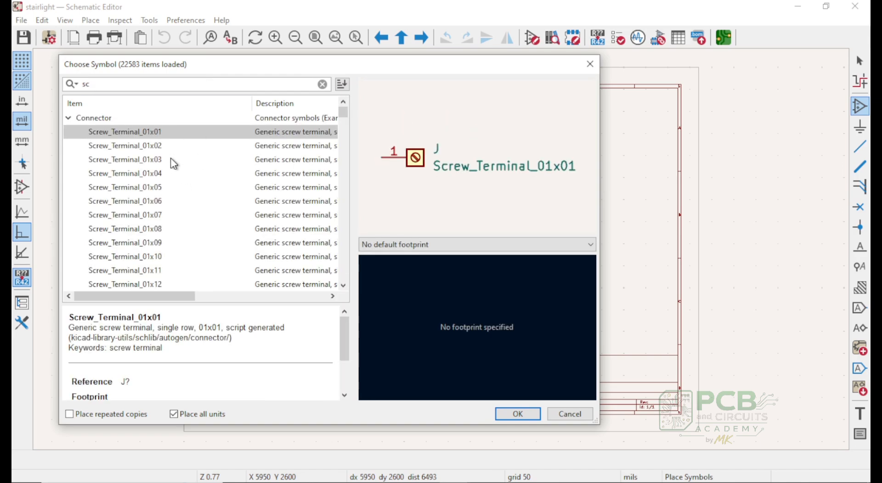
pyautogui.click(171, 146)
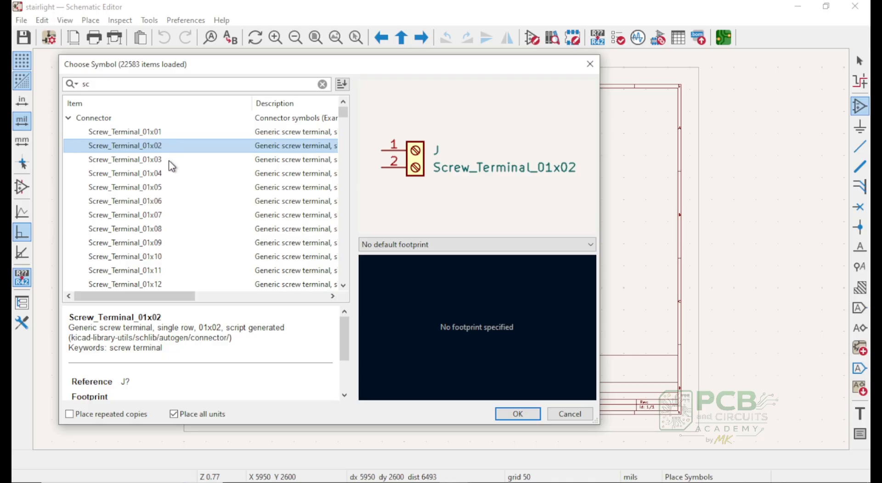
pyautogui.click(171, 161)
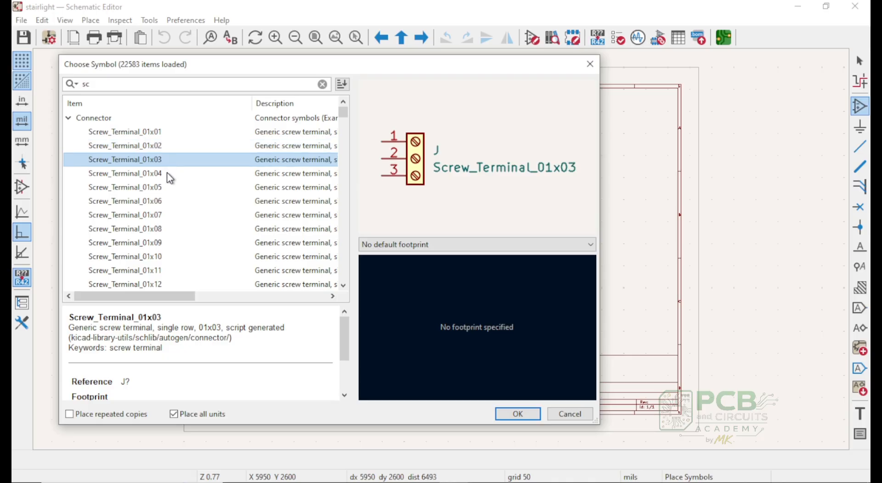
pyautogui.click(168, 173)
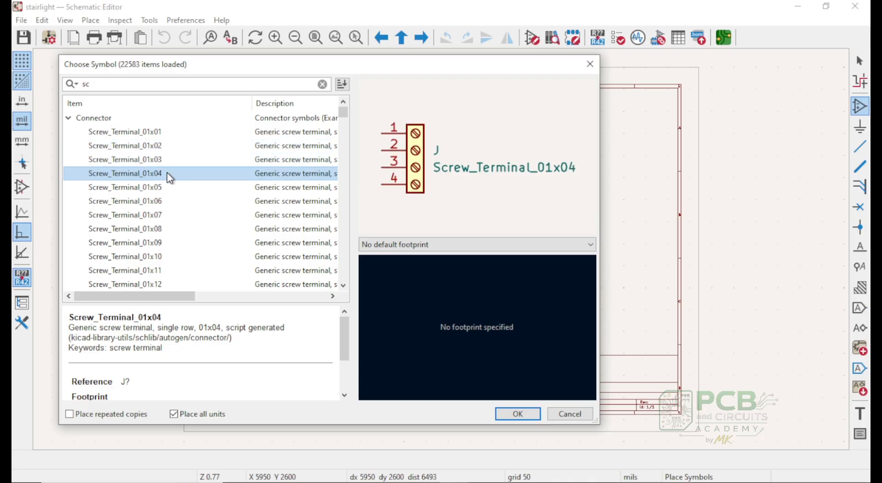
pyautogui.click(169, 146)
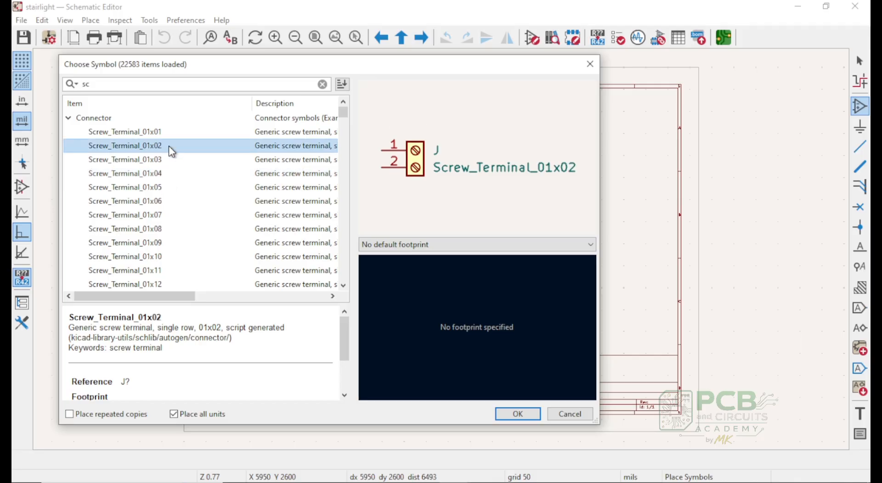
# - Preview several terminal block footprints for the screw terminal and assign Altech_AK100_1x02_P5.00mm
pyautogui.click(526, 245)
pyautogui.scroll(-1, 505, 179)
pyautogui.scroll(1, 503, 171)
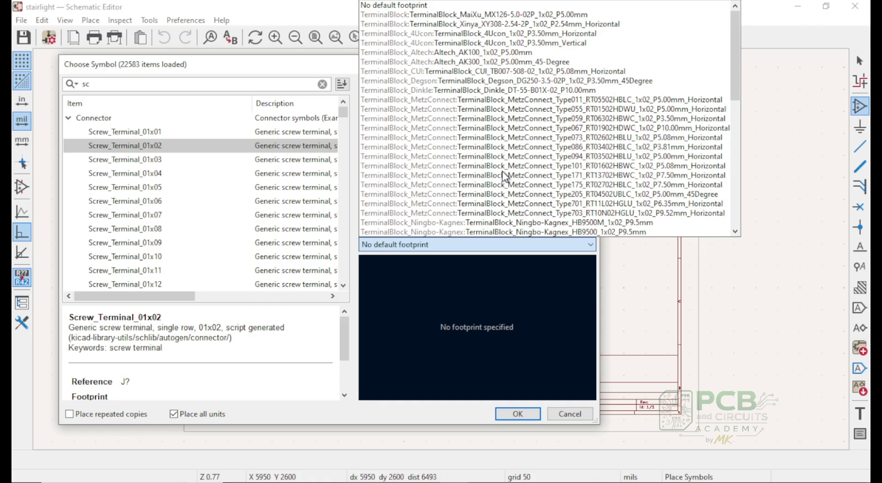
pyautogui.click(516, 24)
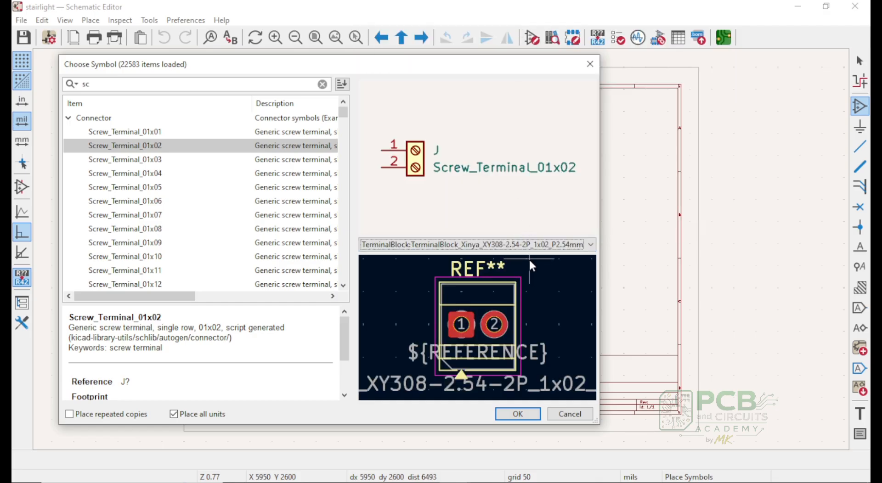
pyautogui.click(528, 244)
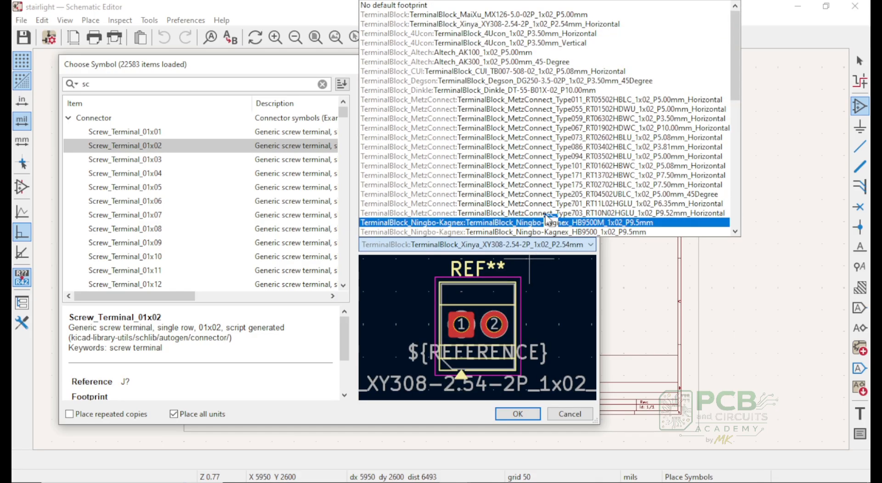
pyautogui.click(568, 34)
pyautogui.click(541, 245)
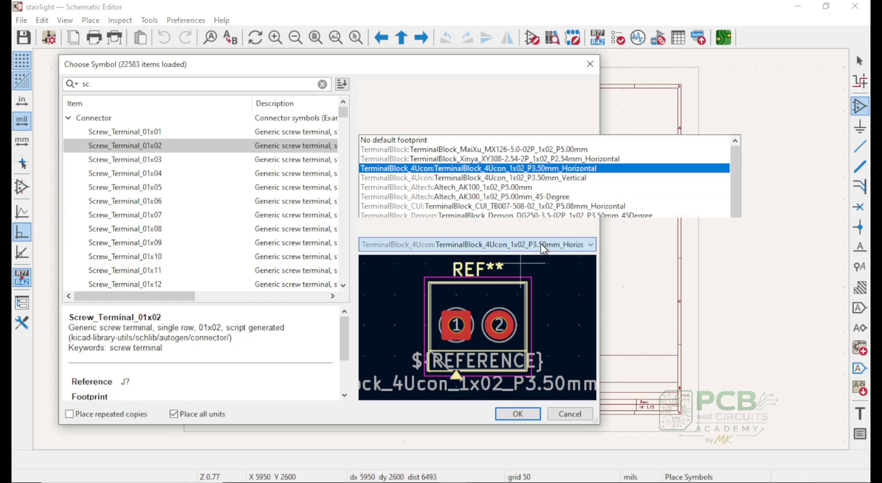
pyautogui.click(552, 61)
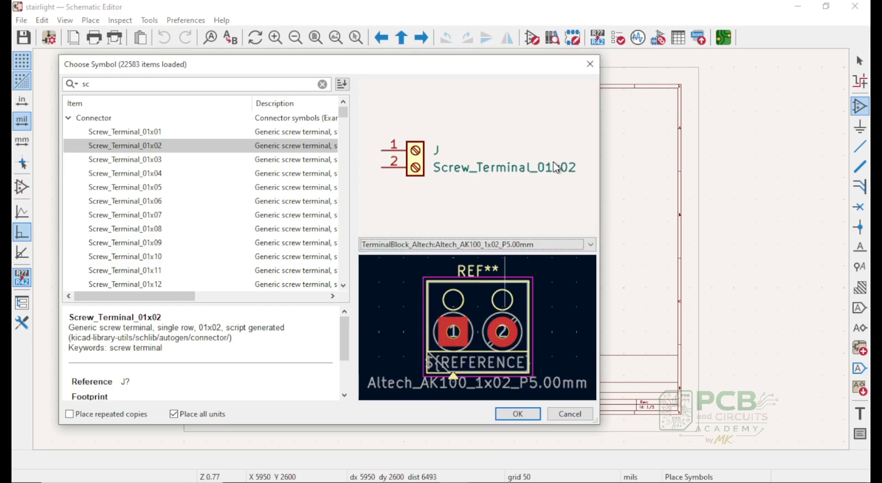
pyautogui.click(550, 245)
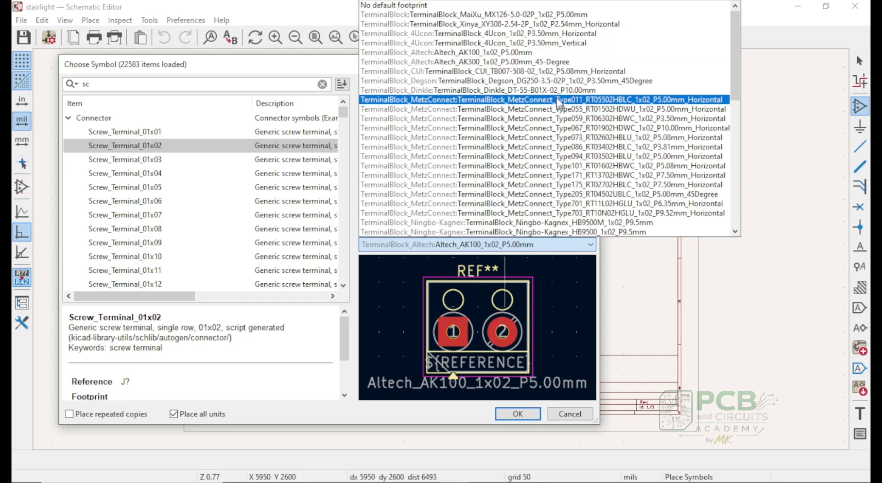
pyautogui.click(563, 62)
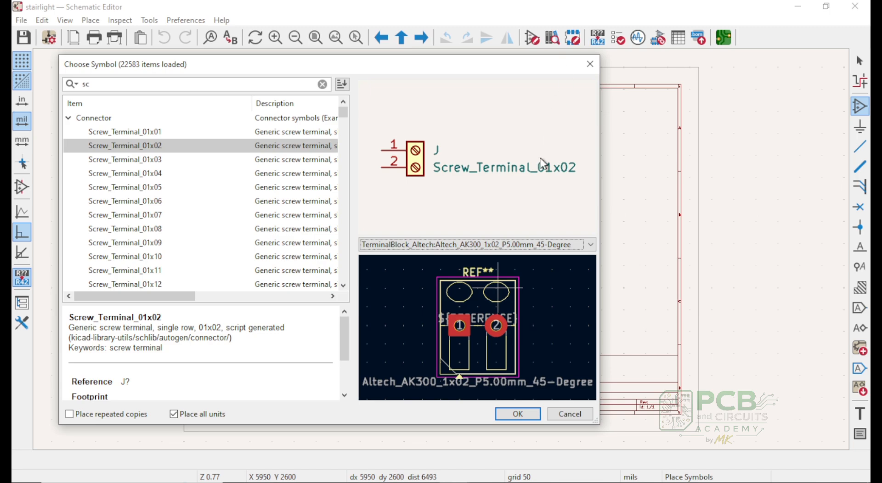
pyautogui.click(514, 244)
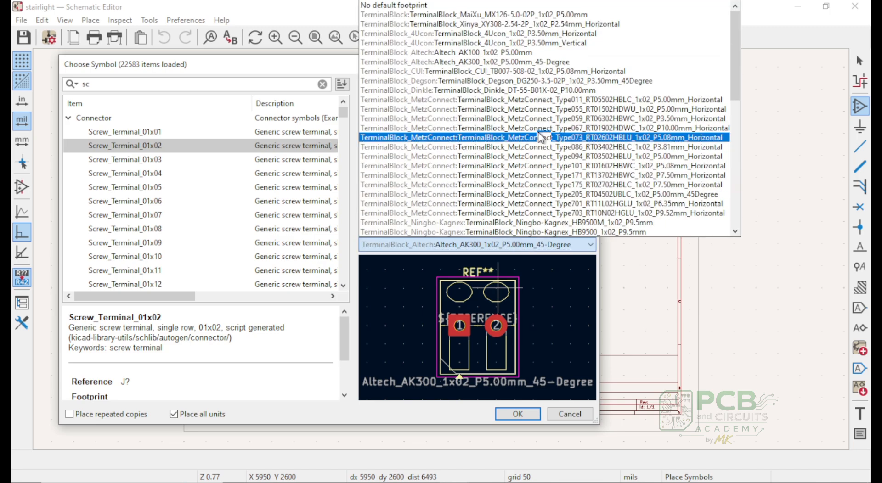
pyautogui.click(546, 54)
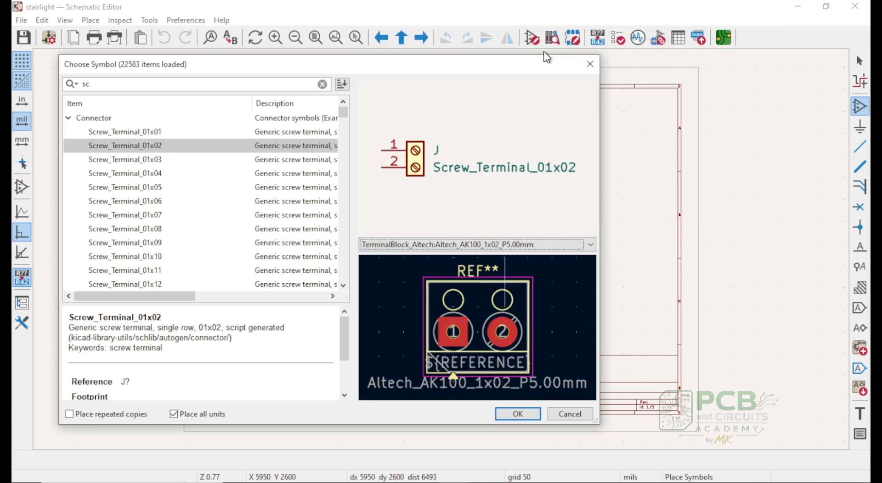
# - Accept the screw terminal symbol and position it on the schematic sheet at about X 3750, Y 3500 mils
pyautogui.click(532, 413)
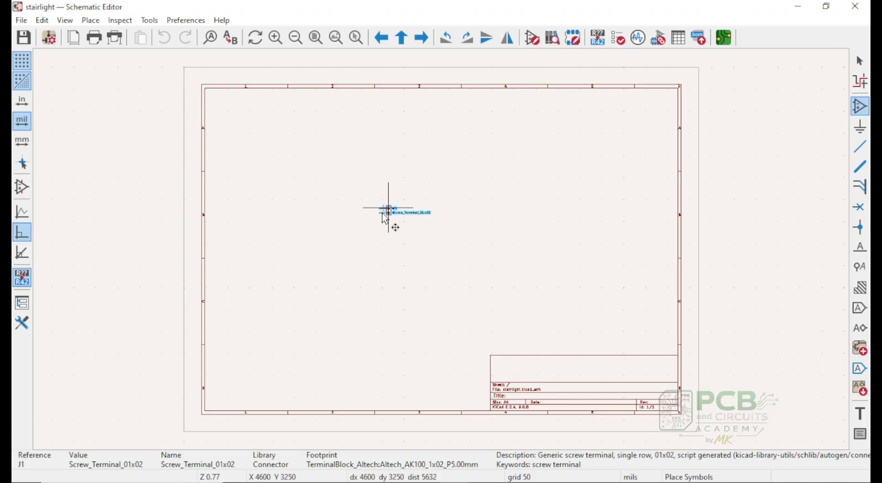
pyautogui.scroll(10, 395, 221)
pyautogui.scroll(-5, 369, 263)
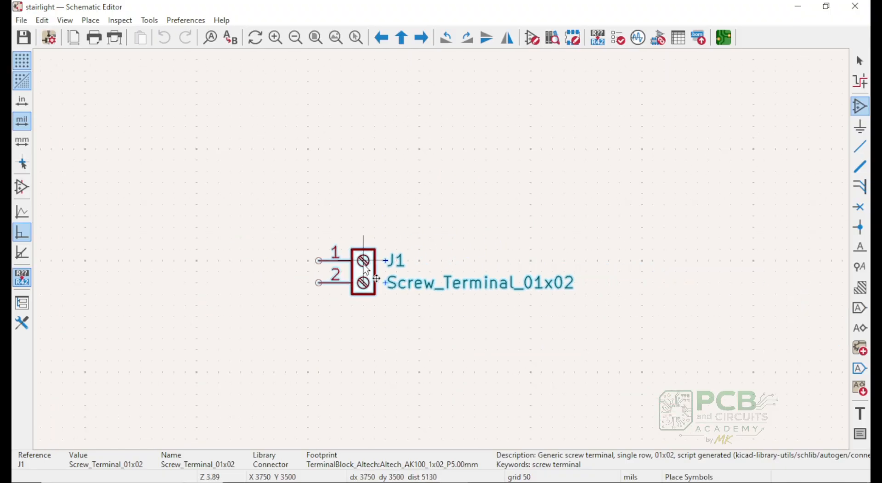
# - Try mirroring the screw terminal J1 vertically, and undo the mirroring
pyautogui.rightClick(363, 262)
pyautogui.moveTo(417, 290)
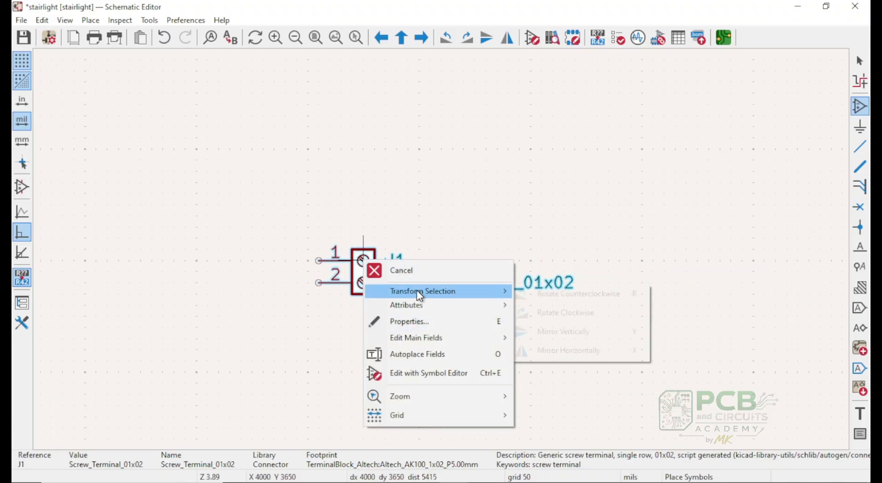
pyautogui.click(562, 332)
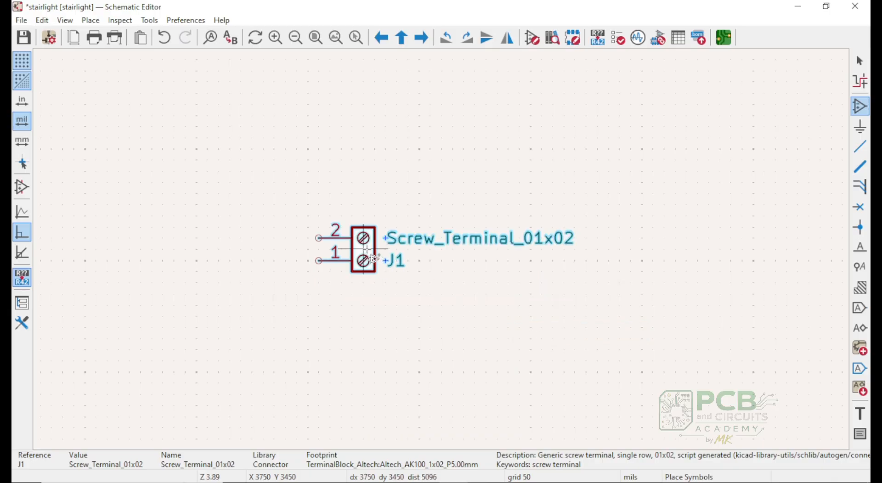
pyautogui.hotkey('ctrl', 'z')
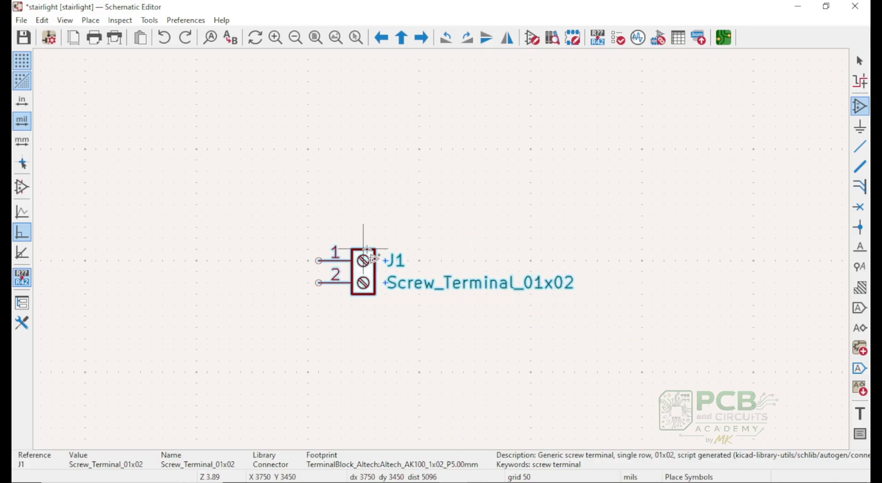
# - Mirror the screw terminal J1 horizontally so its pins face right
pyautogui.rightClick(371, 269)
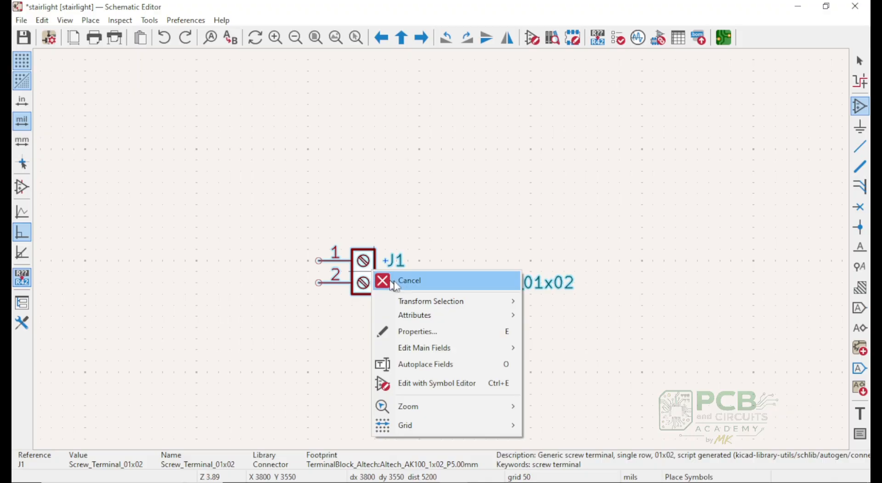
pyautogui.moveTo(460, 299)
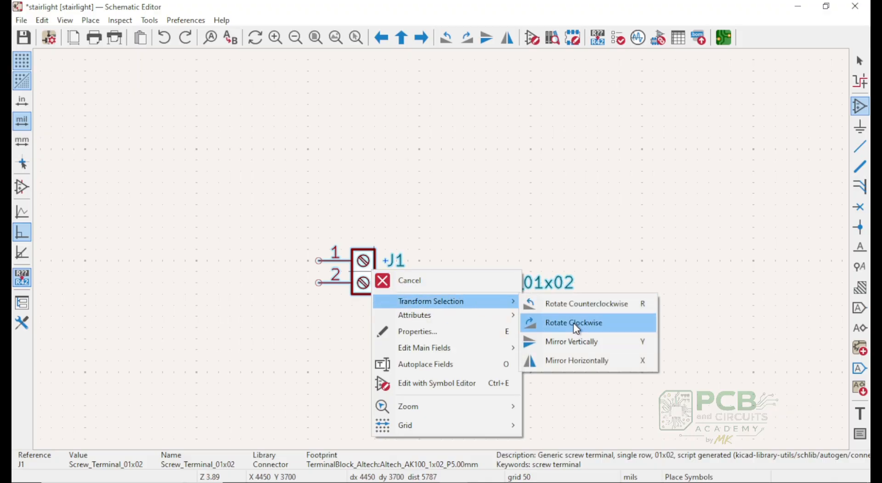
pyautogui.click(577, 361)
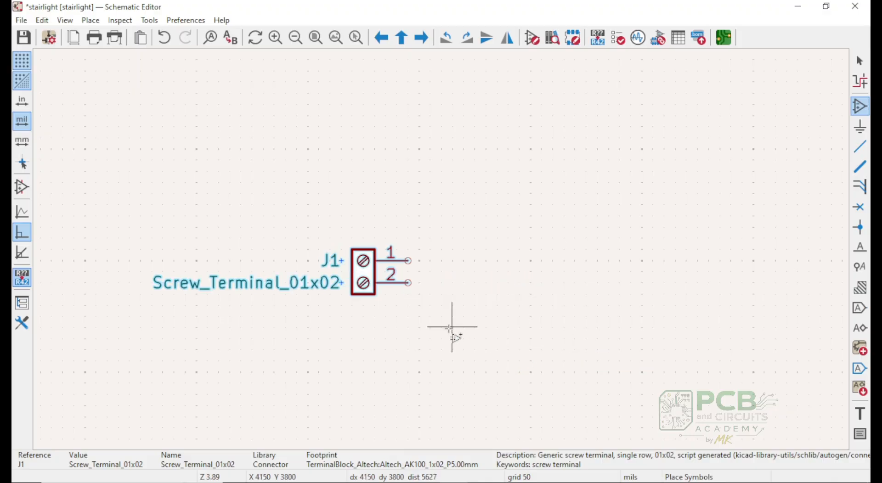
# - Start adding another symbol, filter the library for "d" and select the generic diode D from the Device library
pyautogui.click(381, 274)
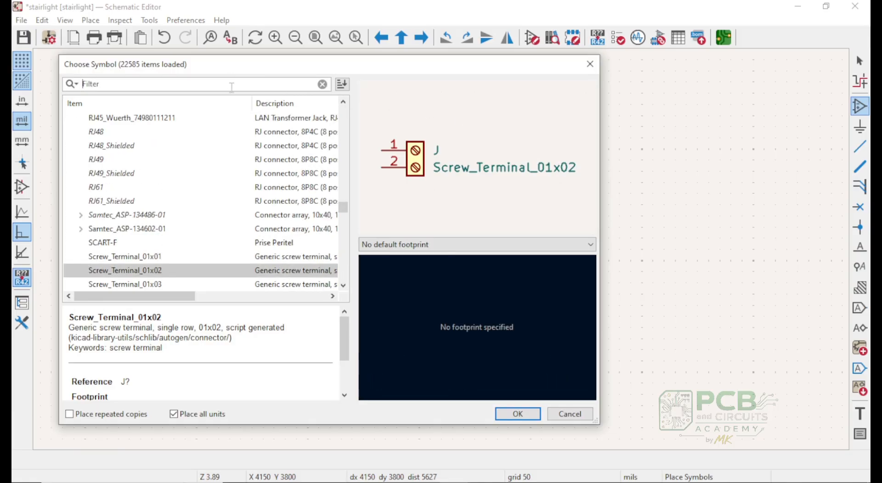
pyautogui.write('dio')
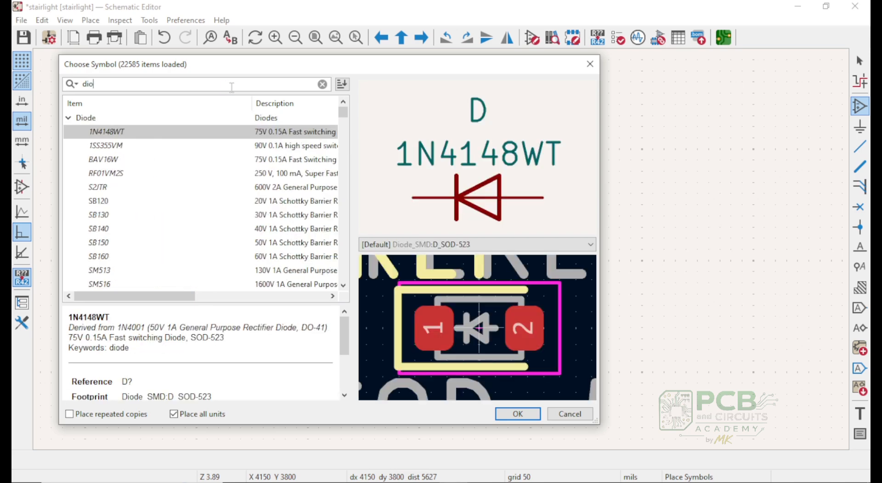
pyautogui.write('de')
pyautogui.press('BackSpace')
pyautogui.press('BackSpace')
pyautogui.press('BackSpace')
pyautogui.press('BackSpace')
pyautogui.press('BackSpace')
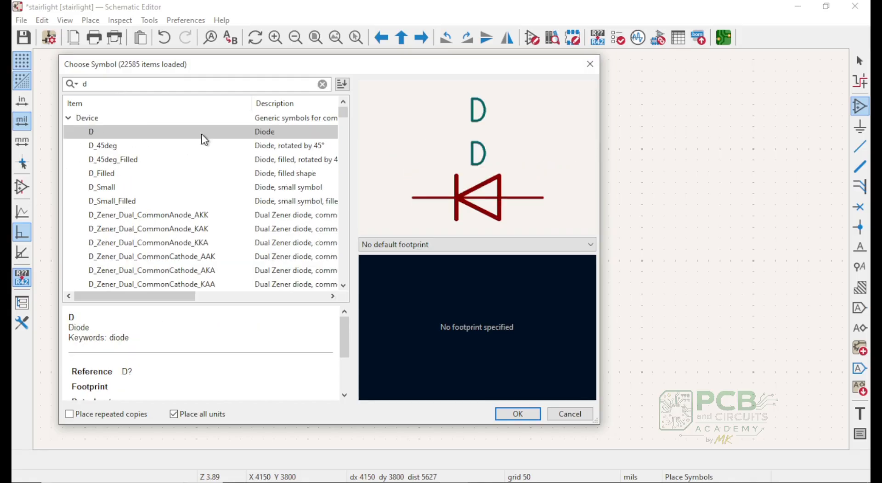
pyautogui.scroll(-3, 130, 193)
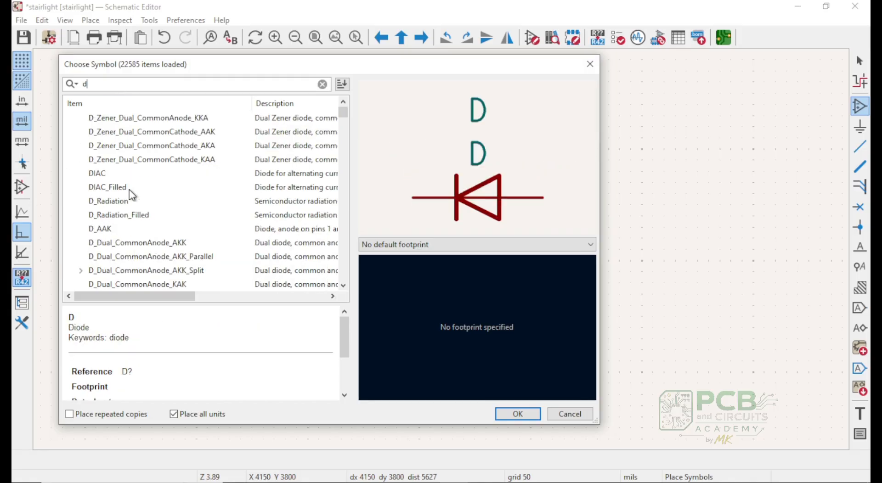
pyautogui.scroll(-10, 143, 183)
pyautogui.scroll(11, 148, 192)
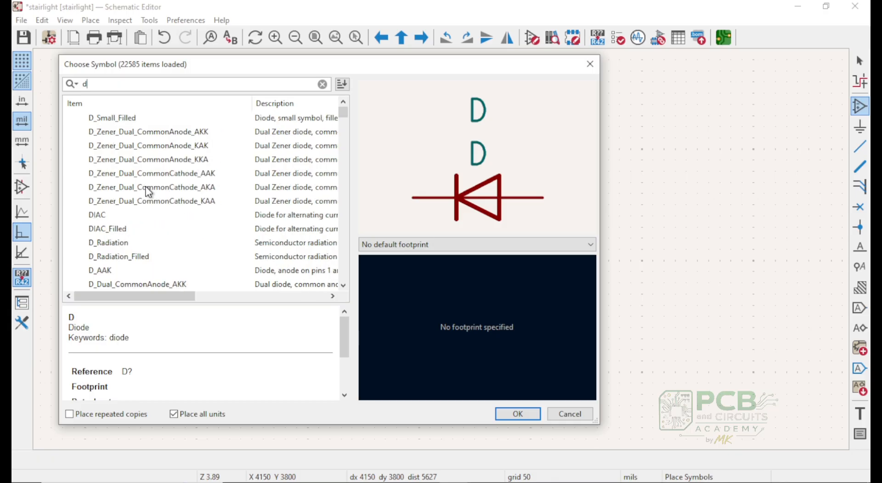
pyautogui.scroll(3, 148, 192)
pyautogui.click(154, 159)
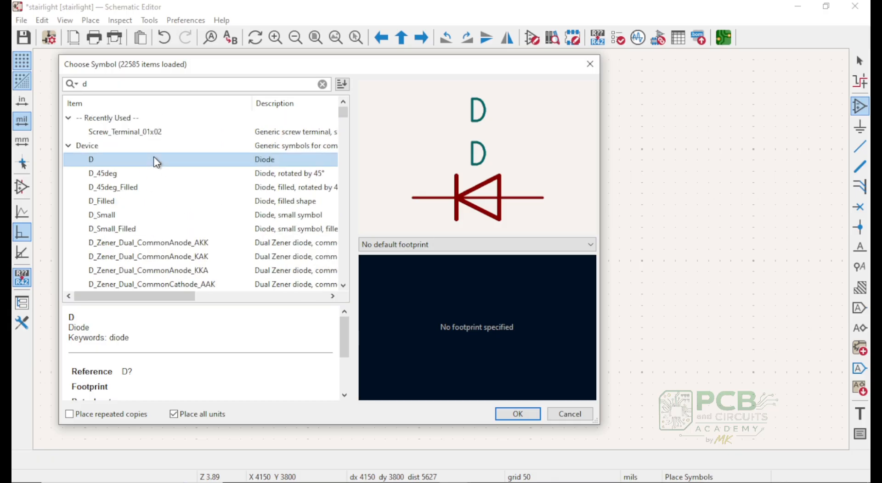
# - Preview SMD and through-hole footprints for the diode and assign Diode_THT:D_A-405_P10.16mm_Horizontal
pyautogui.click(444, 245)
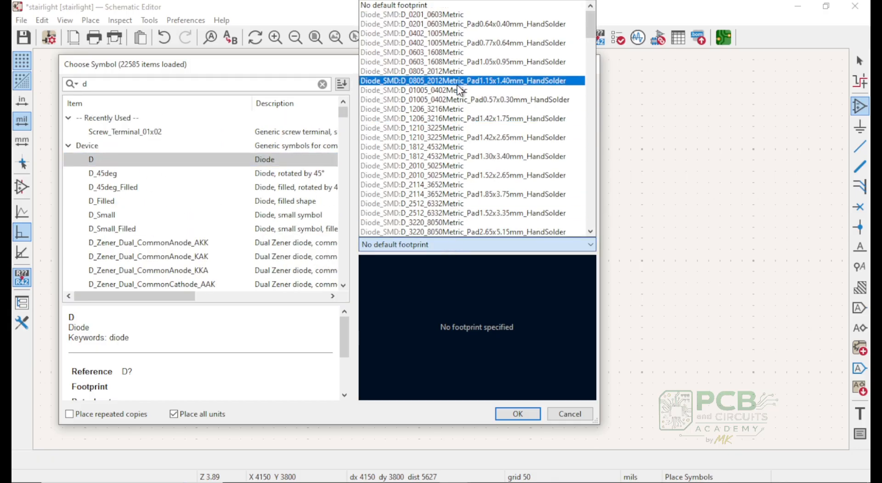
pyautogui.click(468, 185)
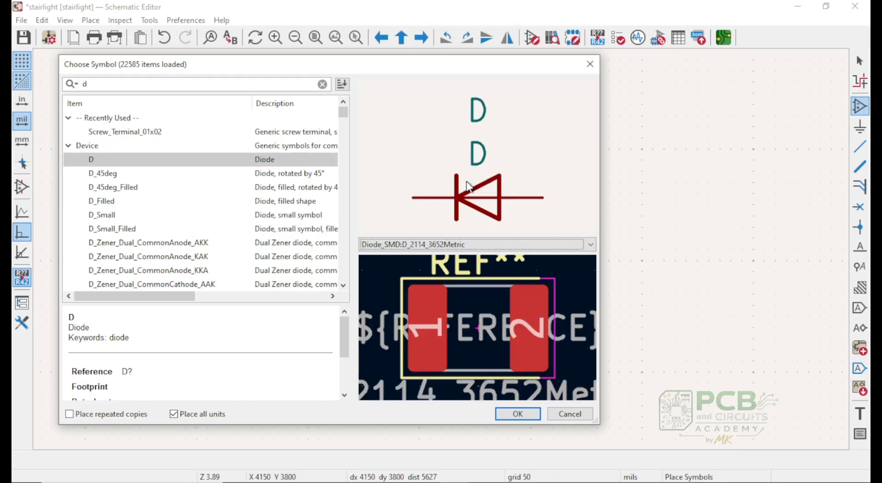
pyautogui.click(475, 244)
pyautogui.scroll(-15, 458, 151)
pyautogui.scroll(-5, 461, 155)
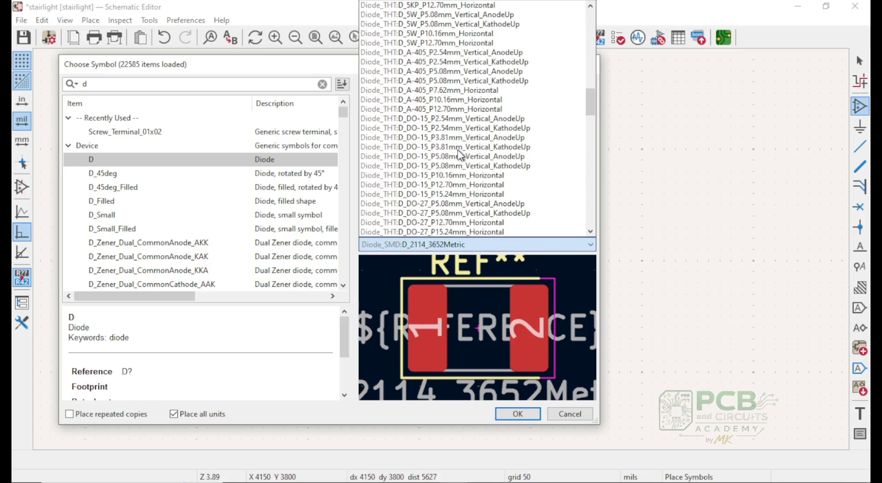
pyautogui.click(459, 155)
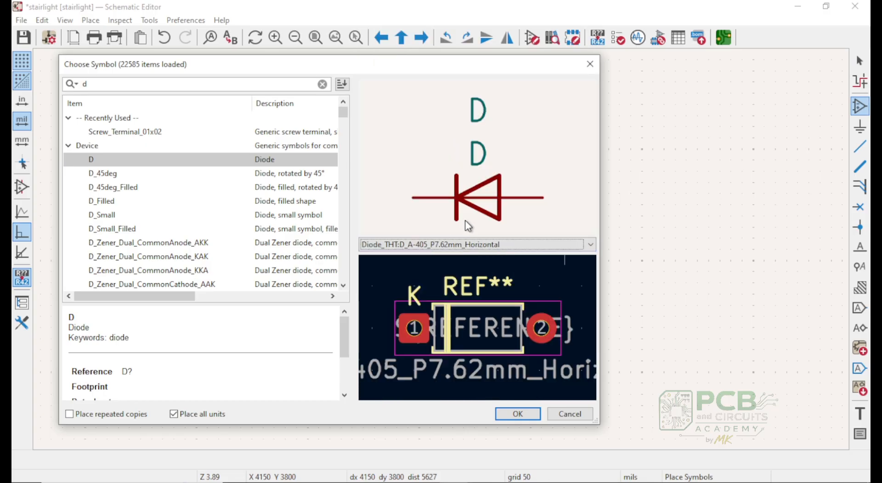
pyautogui.click(473, 245)
pyautogui.click(466, 160)
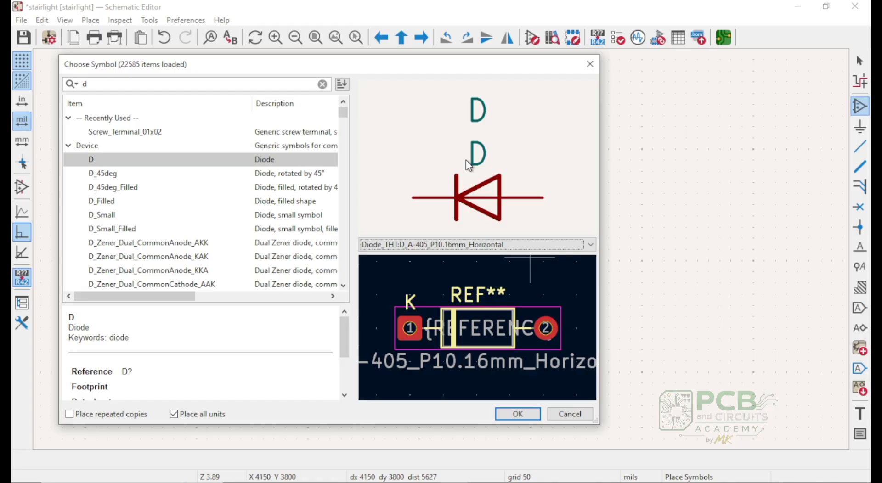
# - Try the diode footprints Diode_THT:D_DO-15_P15.24mm_Horizontal and Diode_THT:D_DO-34_SOD68_P10.16mm_Horizontal in the symbol's footprint preview
pyautogui.click(478, 246)
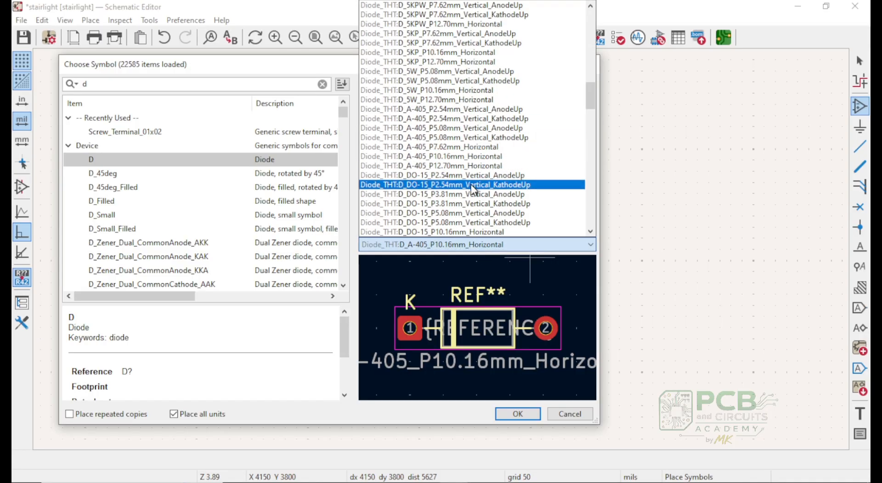
pyautogui.scroll(-5, 473, 184)
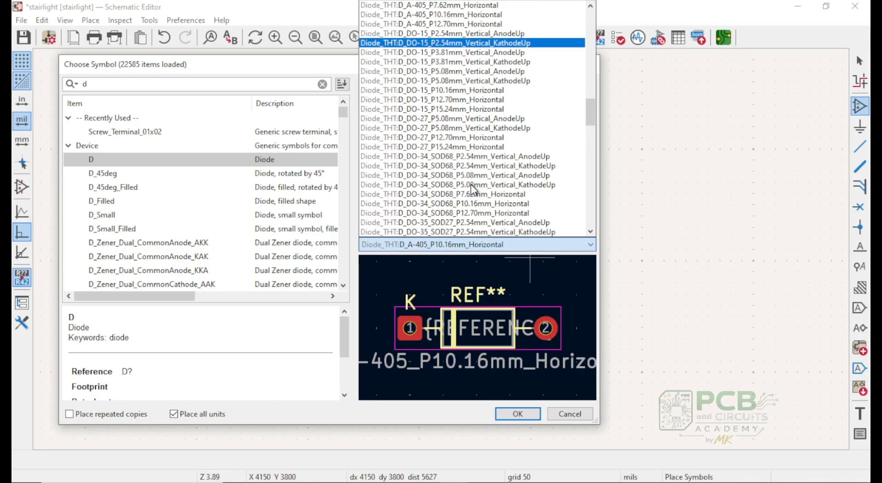
pyautogui.click(473, 110)
pyautogui.click(473, 245)
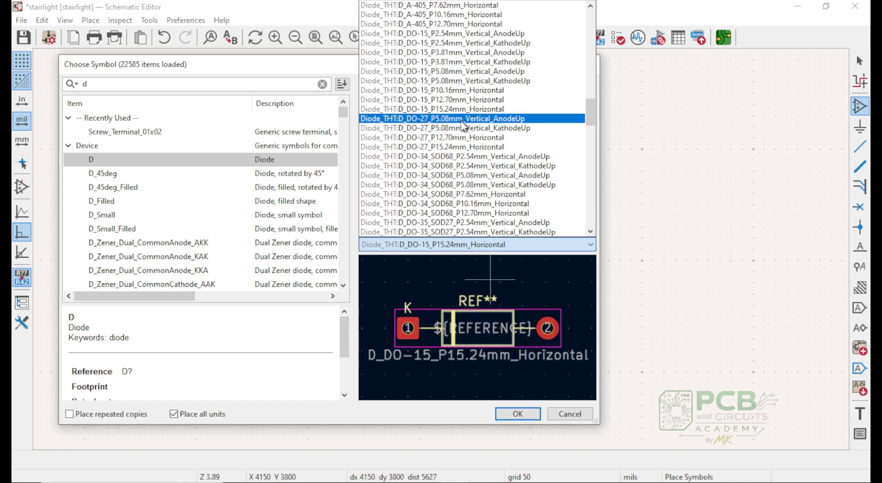
pyautogui.scroll(-5, 455, 161)
pyautogui.scroll(3, 460, 108)
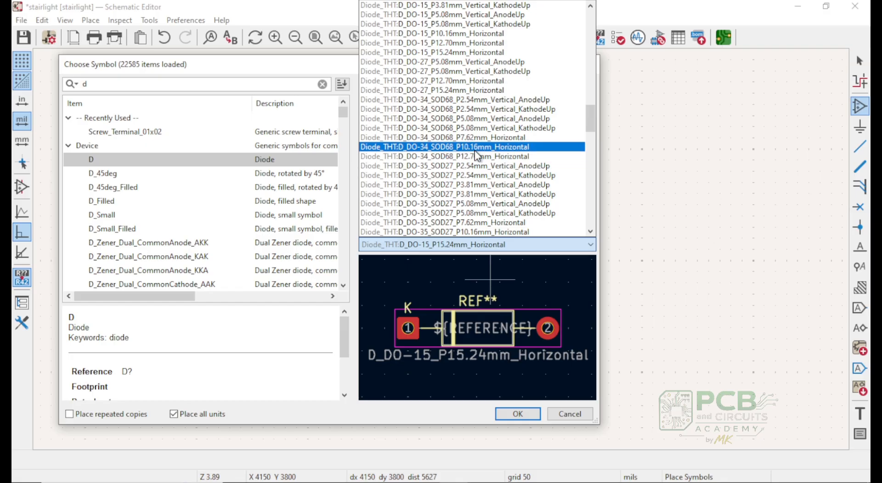
pyautogui.click(473, 146)
# - Try the footprints Diode_THT:D_T-1_P2.54mm_Vertical_KathodeUp and Package_TO_SOT_SMD:TO-263-2_TabPin1 for the diode
pyautogui.click(482, 248)
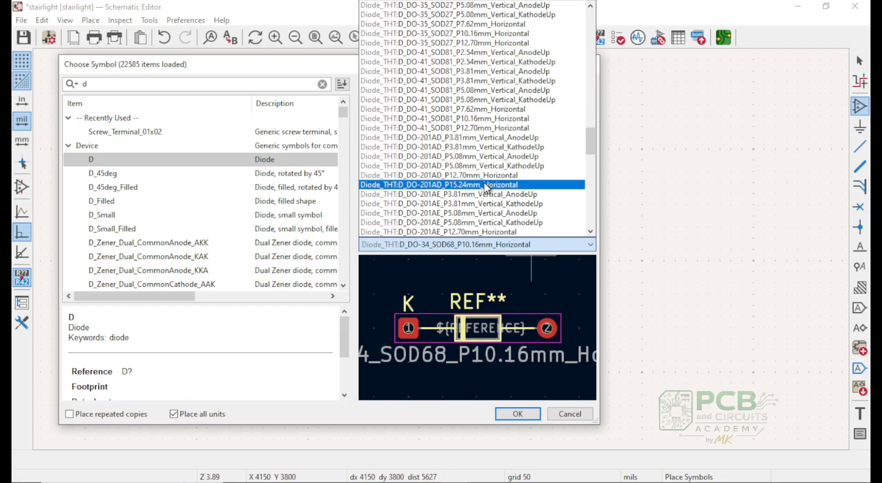
pyautogui.scroll(-3, 487, 188)
pyautogui.scroll(-1, 486, 186)
pyautogui.click(486, 159)
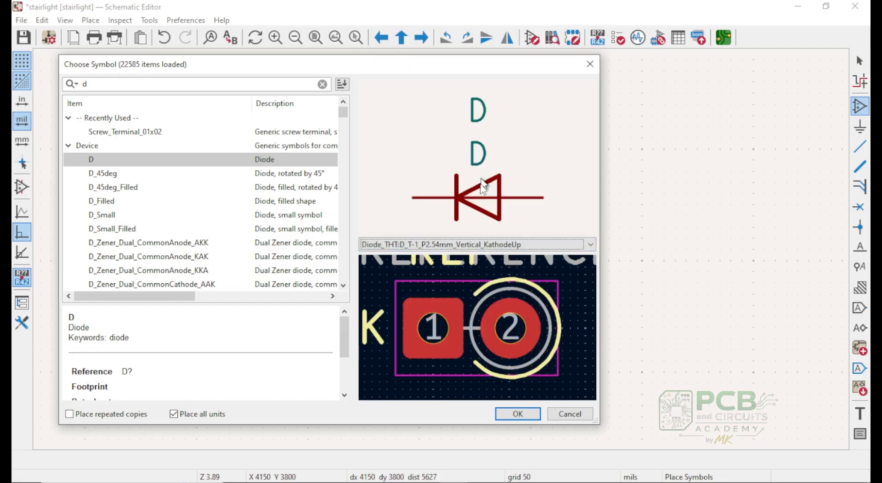
pyautogui.click(484, 248)
pyautogui.click(485, 203)
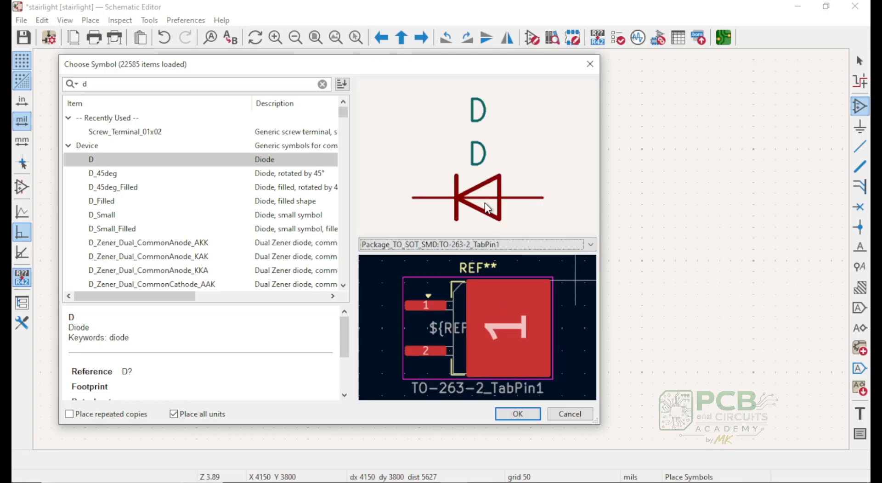
# - Look through the through-hole diode footprints and try Diode_THT:D_P600_R-6_P12.70mm_Horizontal
pyautogui.click(486, 242)
pyautogui.scroll(-5, 483, 201)
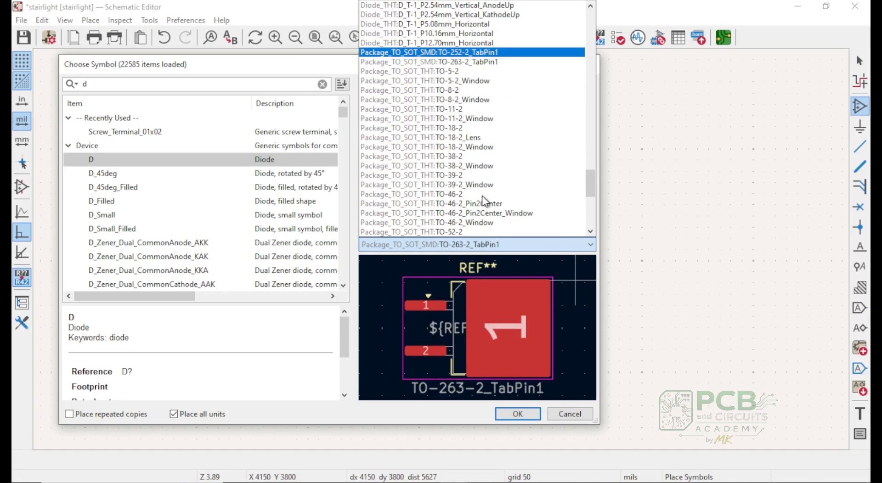
pyautogui.scroll(6, 485, 201)
pyautogui.scroll(-2, 485, 201)
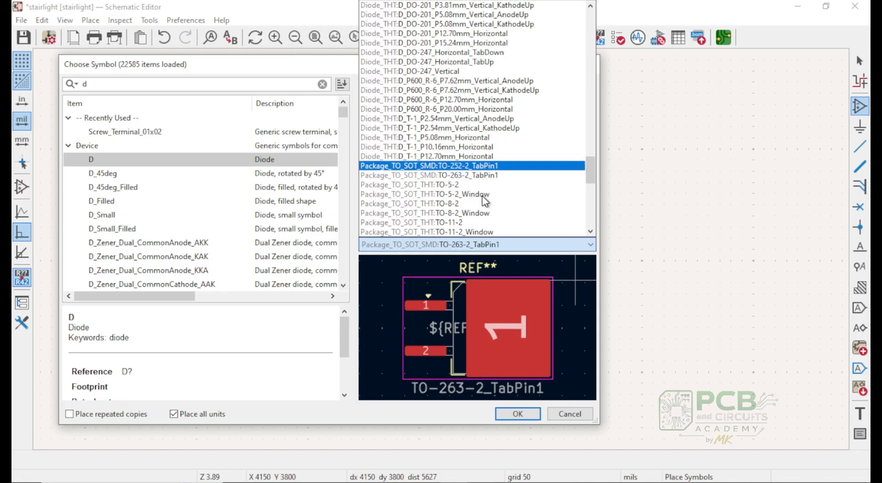
pyautogui.scroll(2, 485, 200)
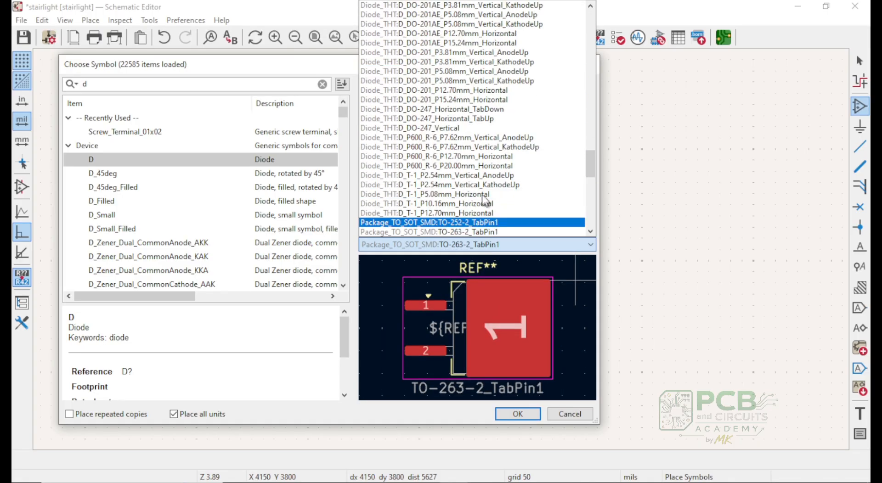
pyautogui.click(466, 156)
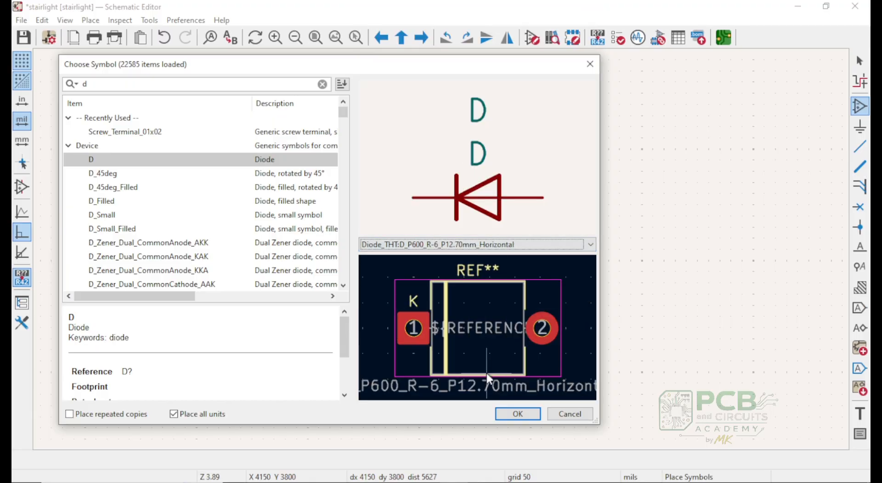
# - Compare the vertical diode footprints Diode_THT:D_P600_R-6_P7.62mm_Vertical_KathodeUp and Diode_THT:D_DO-247_Vertical
pyautogui.click(486, 244)
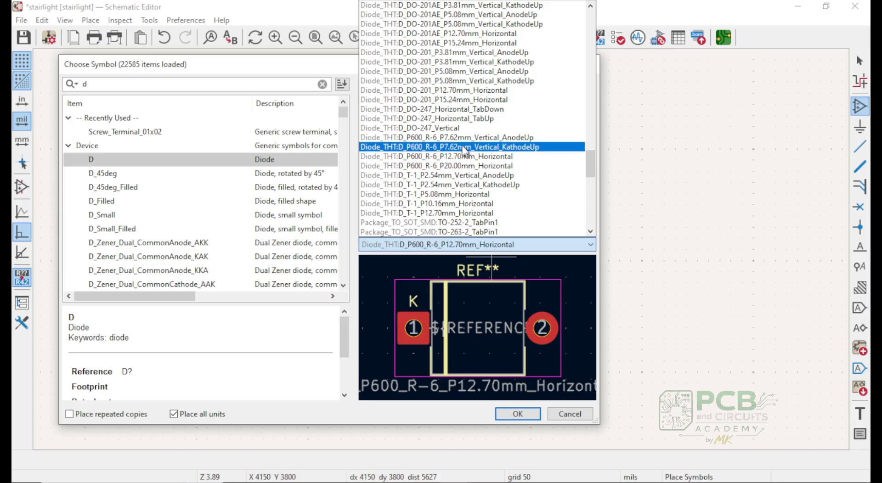
pyautogui.click(462, 145)
pyautogui.click(480, 245)
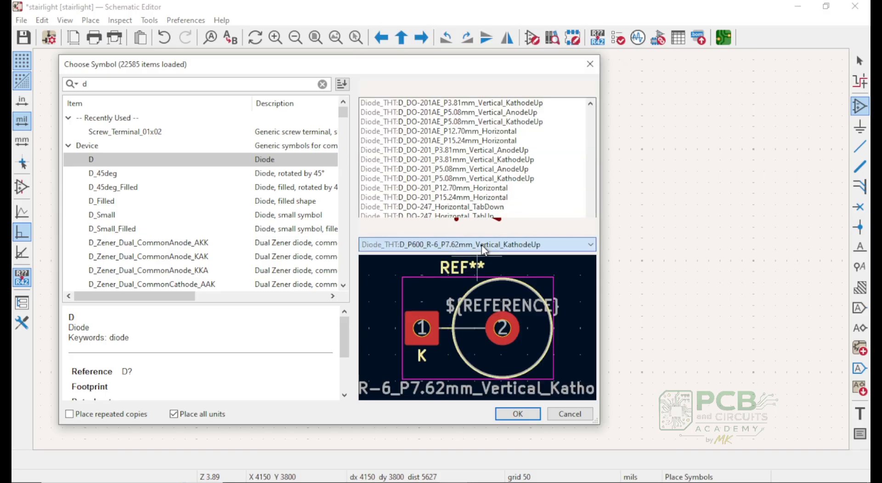
pyautogui.click(481, 129)
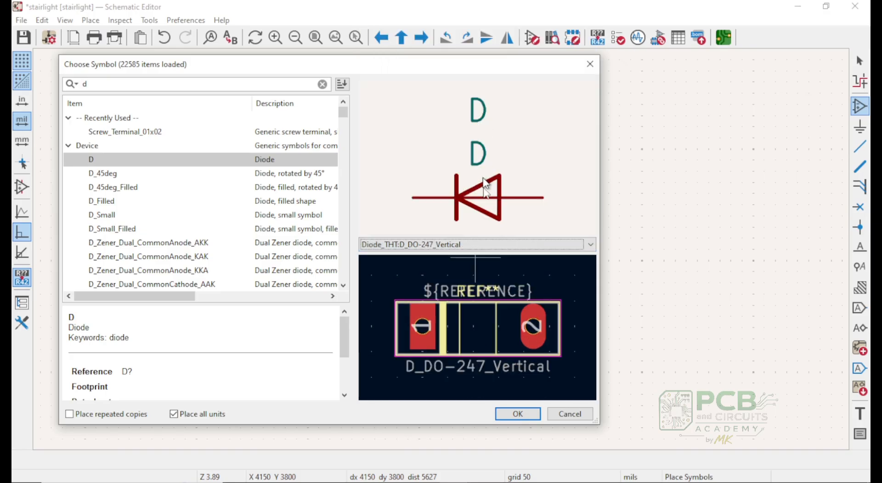
# - Assign the footprint Diode_THT:D_P600_R-6_P12.70mm_Horizontal to the diode and accept the symbol for placement
pyautogui.click(487, 244)
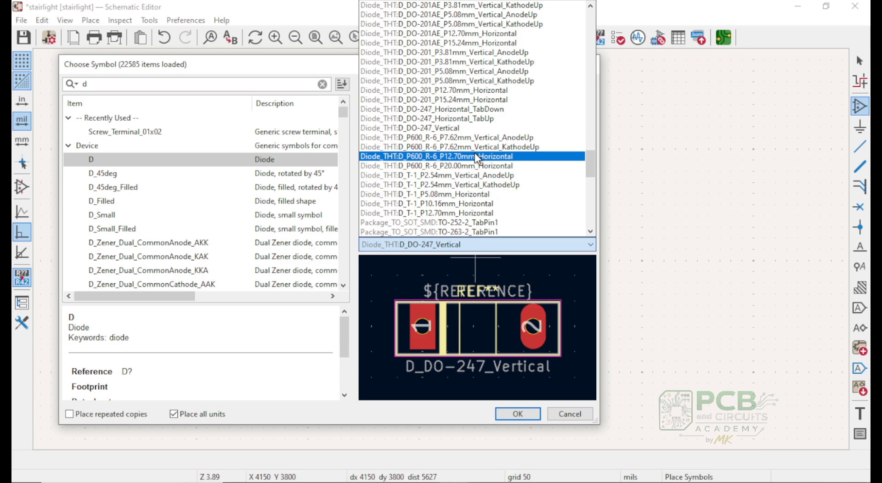
pyautogui.click(478, 157)
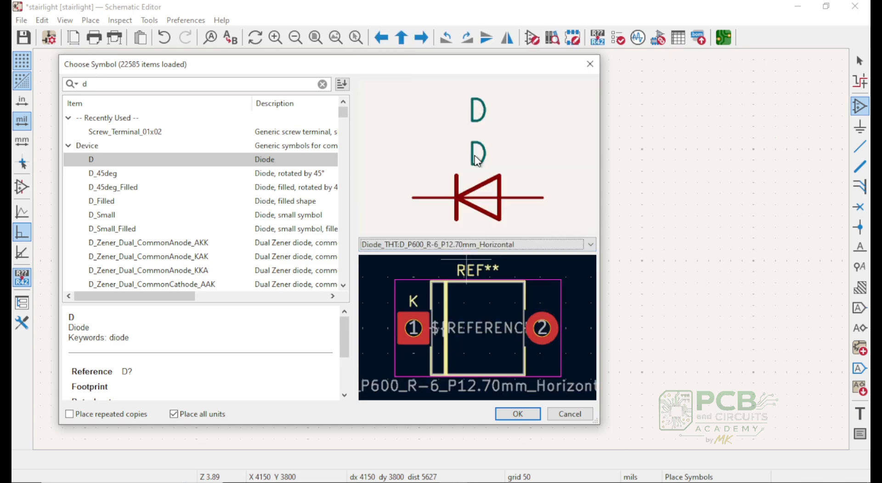
pyautogui.click(517, 414)
# - Rotate the diode 180° so it points right and place it beside screw terminal J1, in line with pin 2
pyautogui.scroll(5, 445, 253)
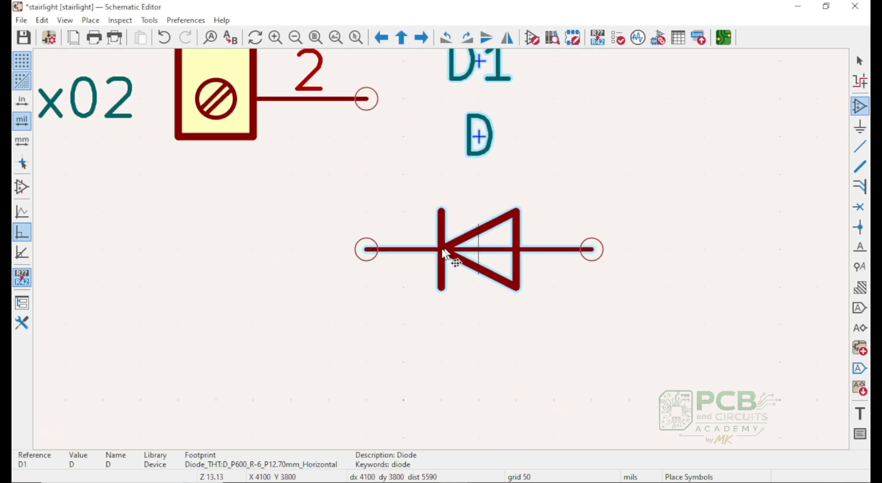
pyautogui.scroll(-5, 445, 253)
pyautogui.press('r')
pyautogui.press('r')
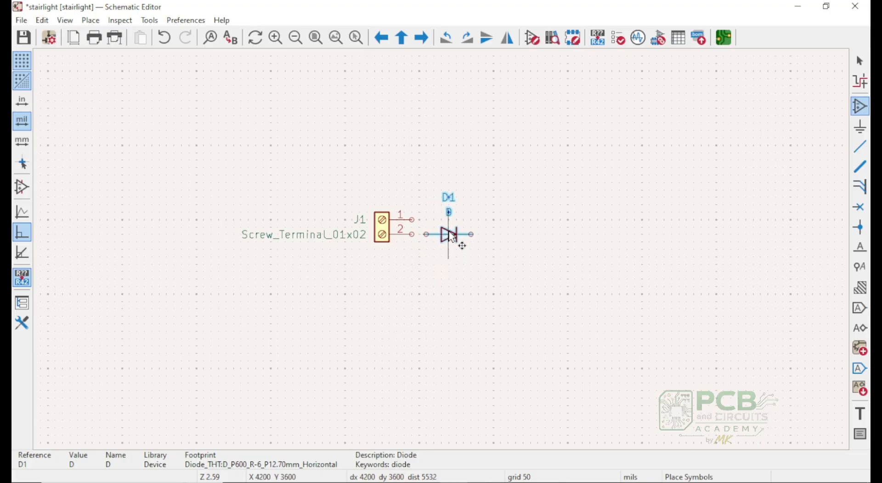
pyautogui.click(452, 235)
# - Start adding another symbol and filter the symbol library for "mos"
pyautogui.scroll(-4, 445, 257)
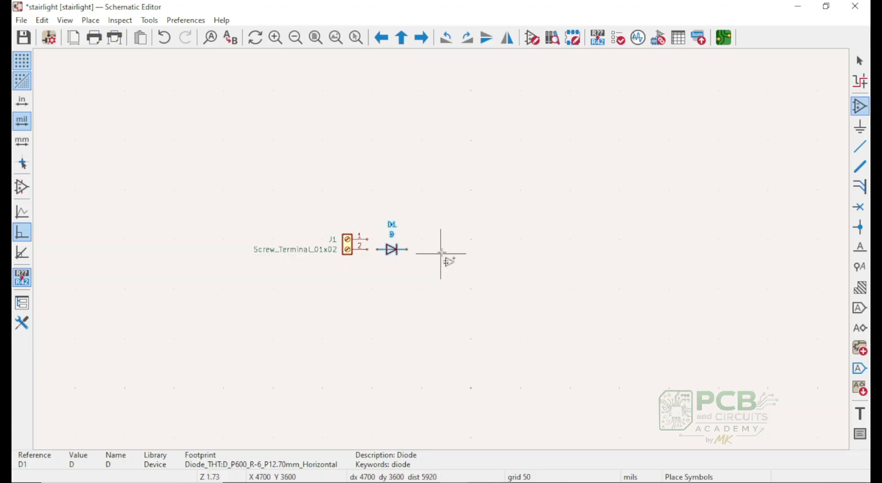
pyautogui.click(422, 276)
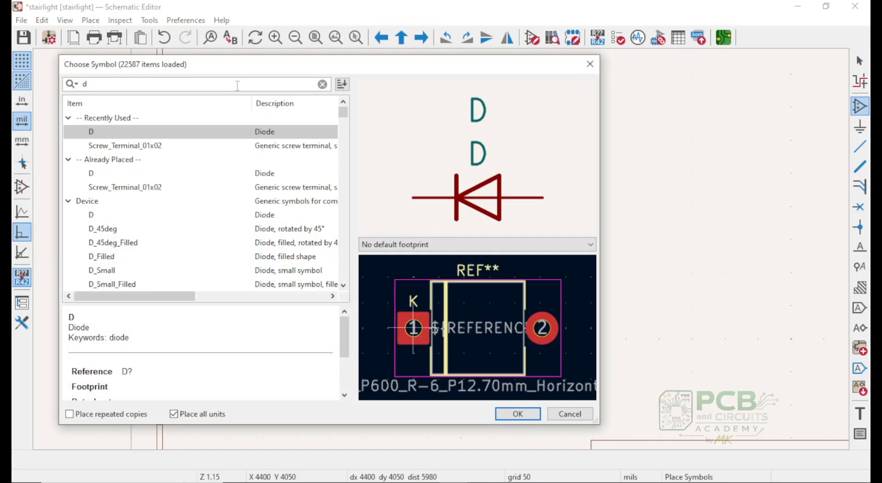
pyautogui.press('BackSpace')
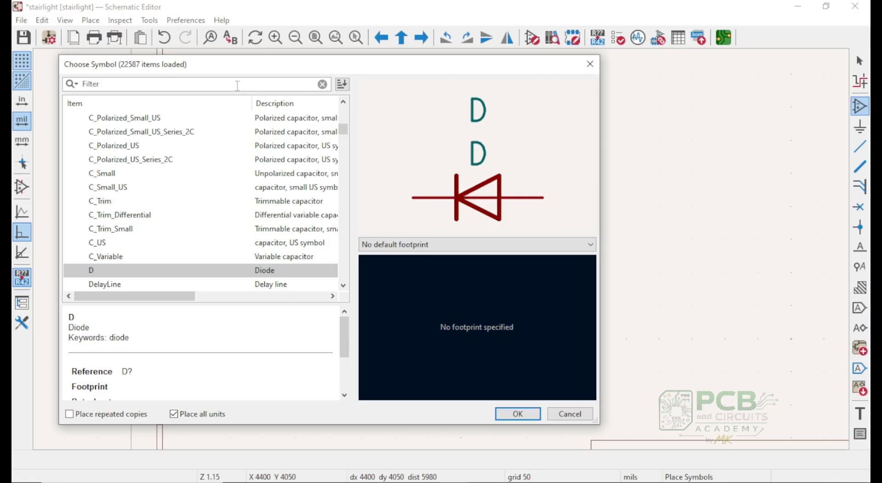
pyautogui.write('mo')
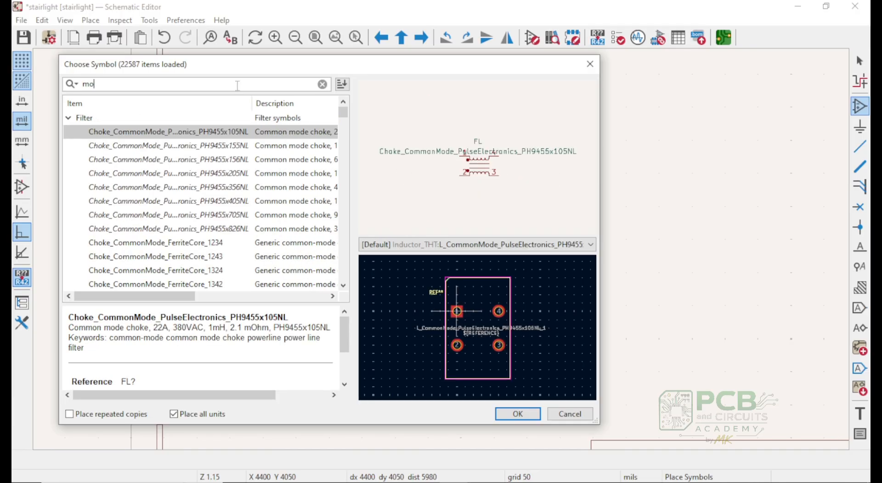
pyautogui.write('ns')
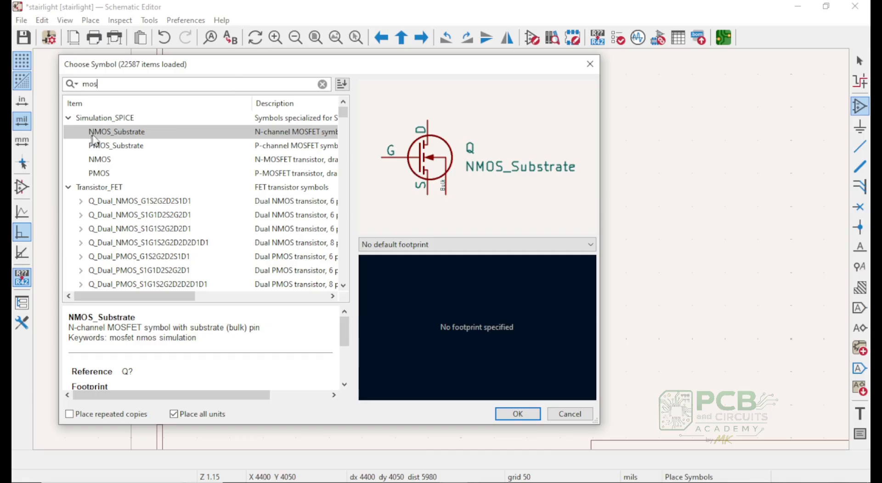
# - Select the NMOS_Substrate symbol and check which footprints it offers
pyautogui.click(105, 134)
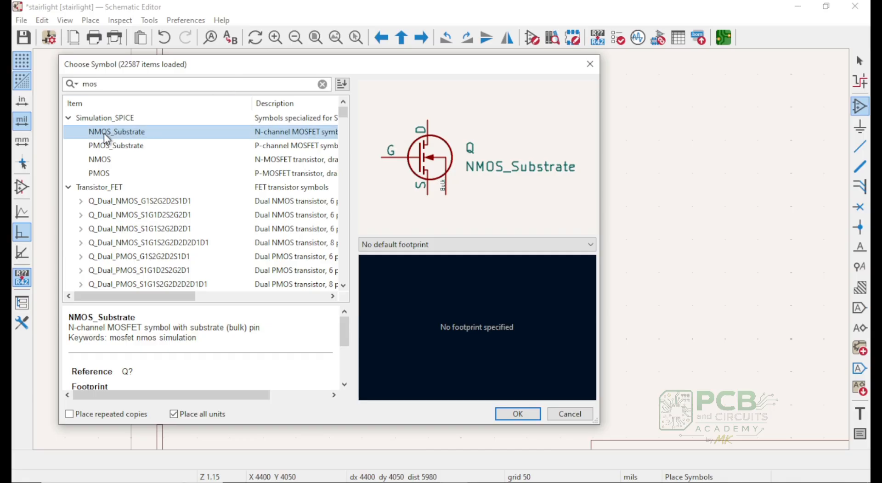
pyautogui.click(456, 248)
pyautogui.click(456, 253)
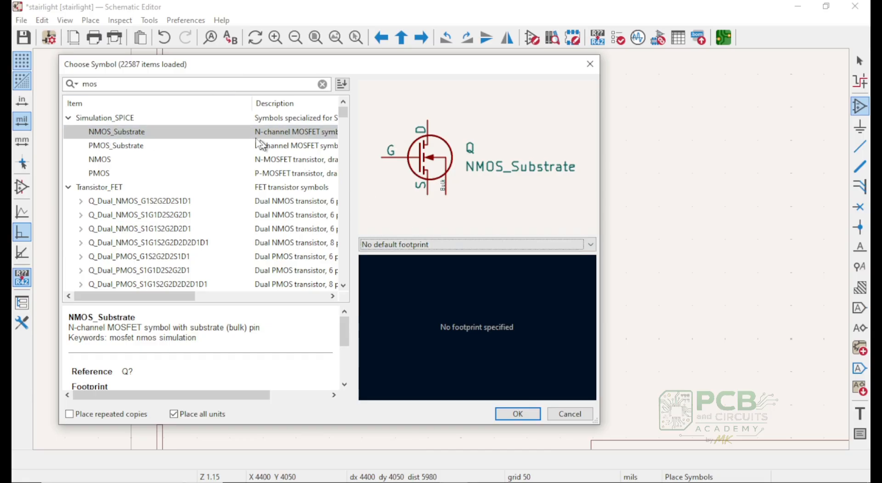
# - Choose the NMOS transistor from the Simulation_SPICE library, check its footprint options and accept it without a default footprint
pyautogui.click(113, 160)
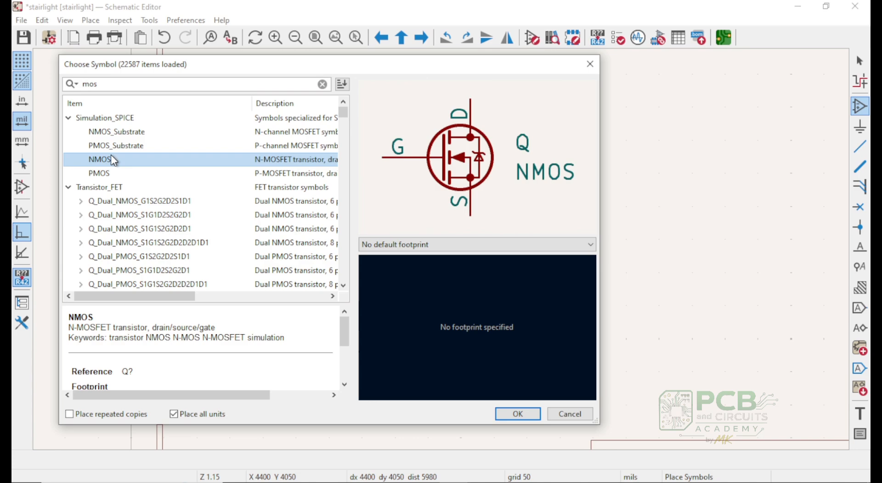
pyautogui.click(471, 244)
pyautogui.click(471, 243)
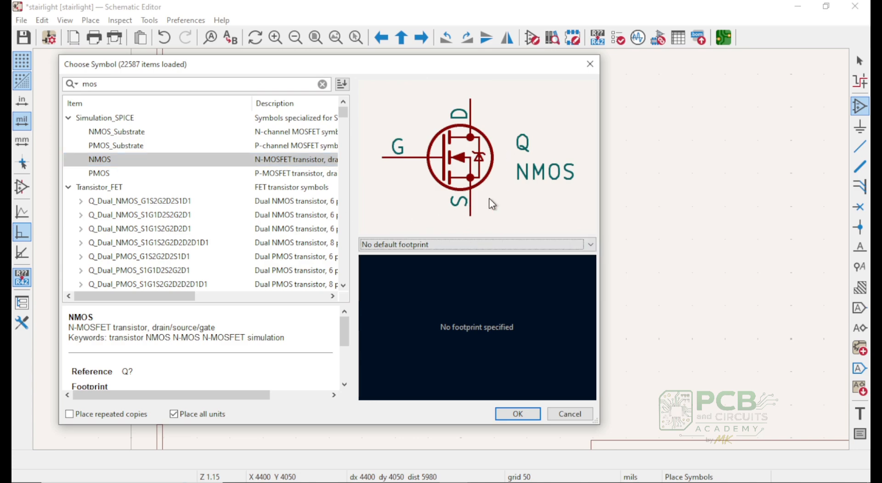
pyautogui.click(519, 415)
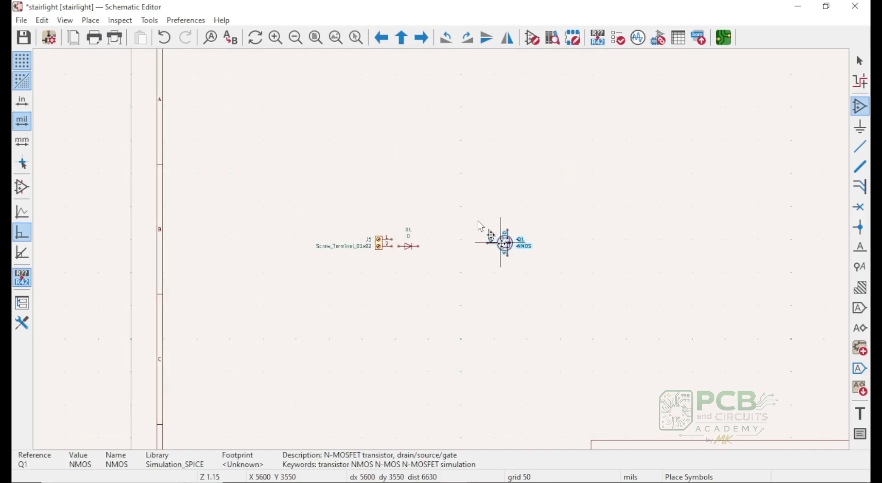
# - Rotate the NMOS transistor until its gate points up and place it right of diode D1, with its source in line with the diode
pyautogui.scroll(8, 468, 226)
pyautogui.scroll(-4, 441, 249)
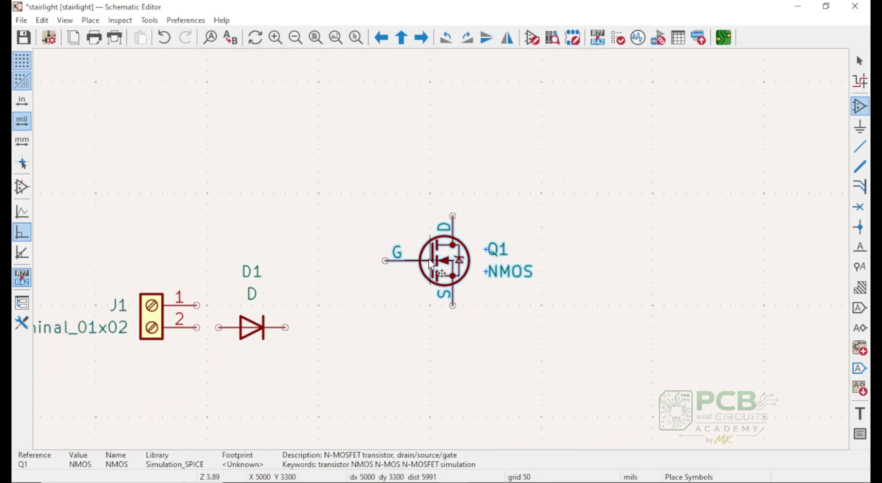
pyautogui.press('r')
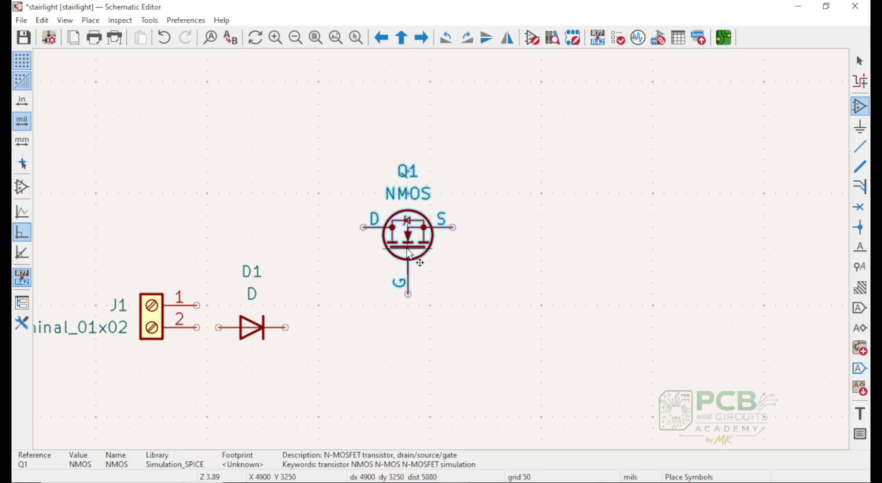
pyautogui.press('r')
pyautogui.press('r')
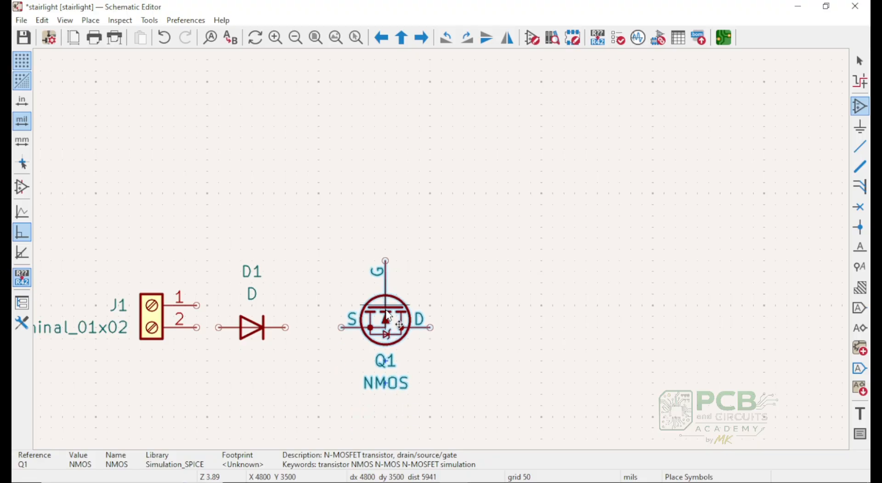
pyautogui.click(389, 316)
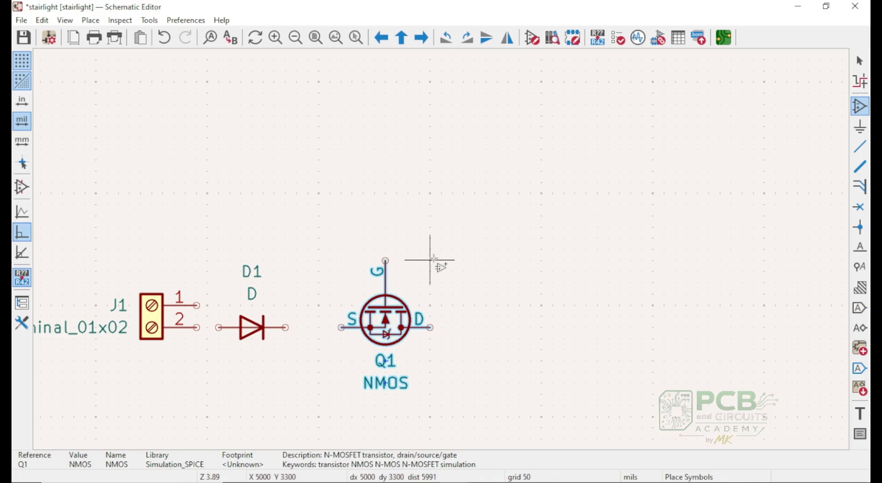
# - Add the BC547 transistor from the Transistor_BJT library with its default TO-92_Inline footprint, placed above and to the right of NMOS Q1
pyautogui.click(435, 260)
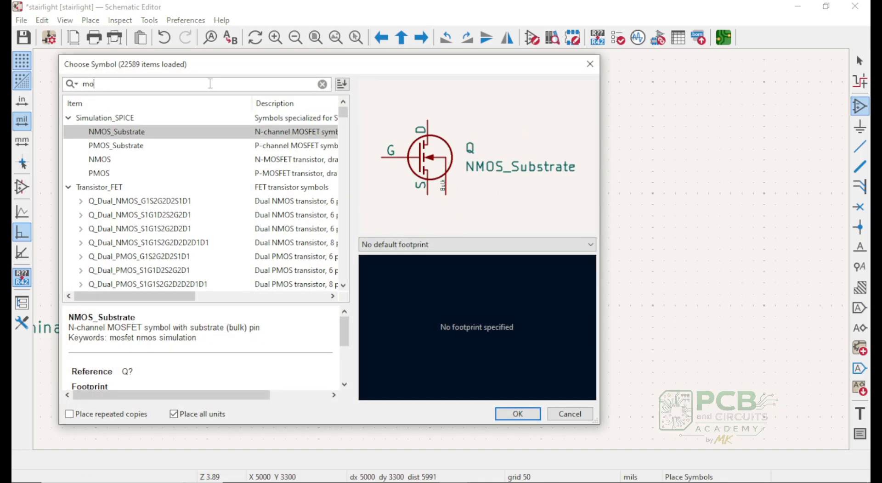
pyautogui.press('BackSpace')
pyautogui.press('BackSpace')
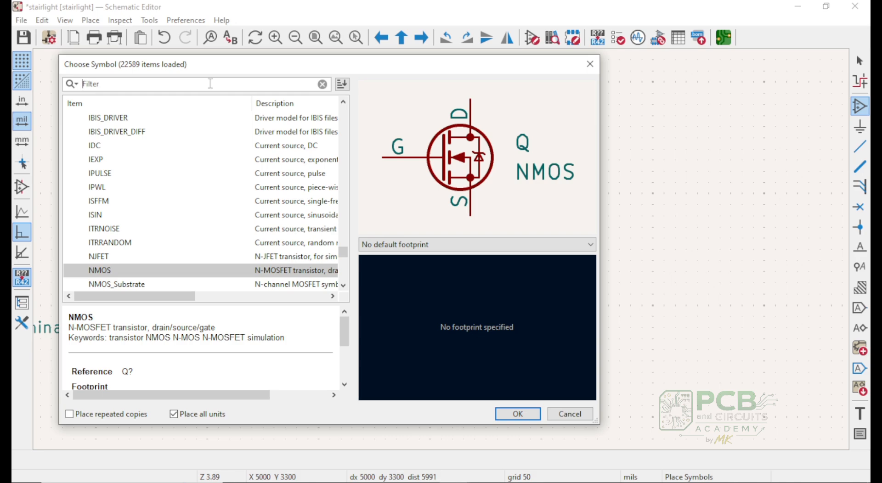
pyautogui.write('547')
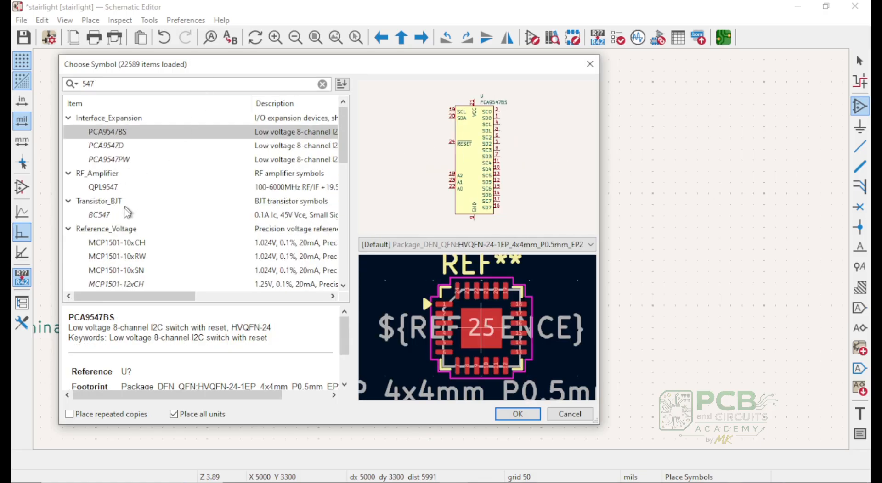
pyautogui.click(106, 214)
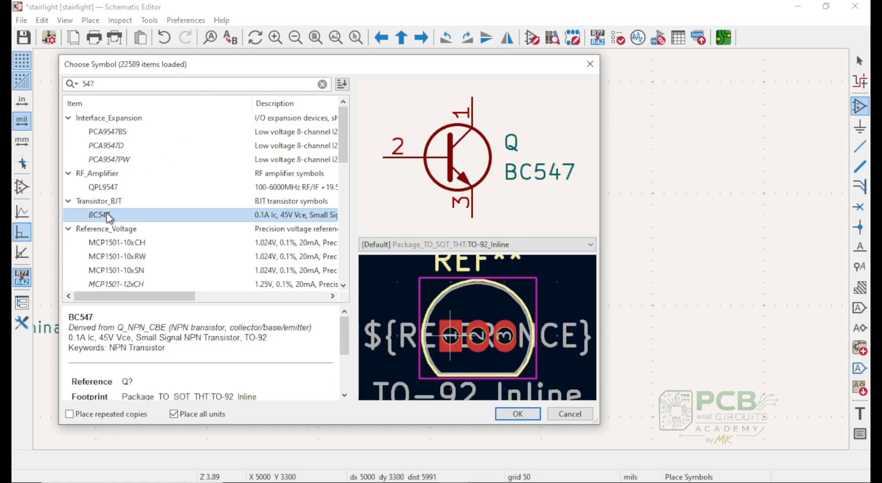
pyautogui.click(531, 414)
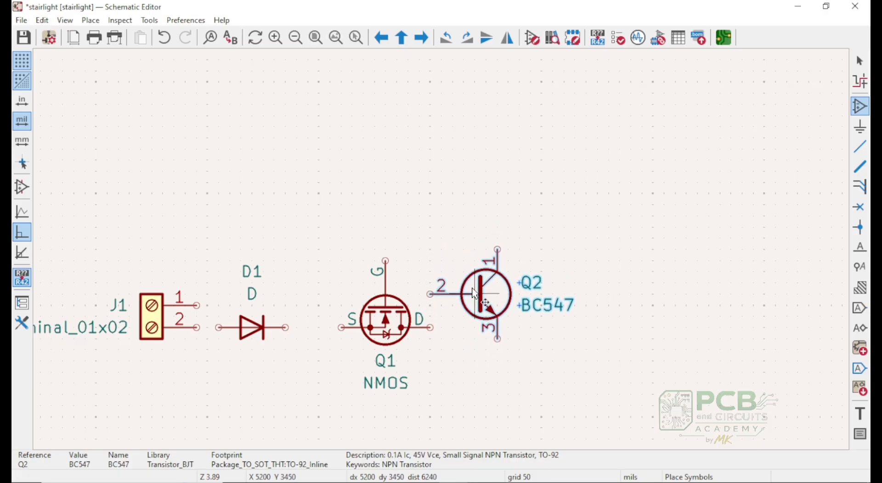
pyautogui.click(461, 168)
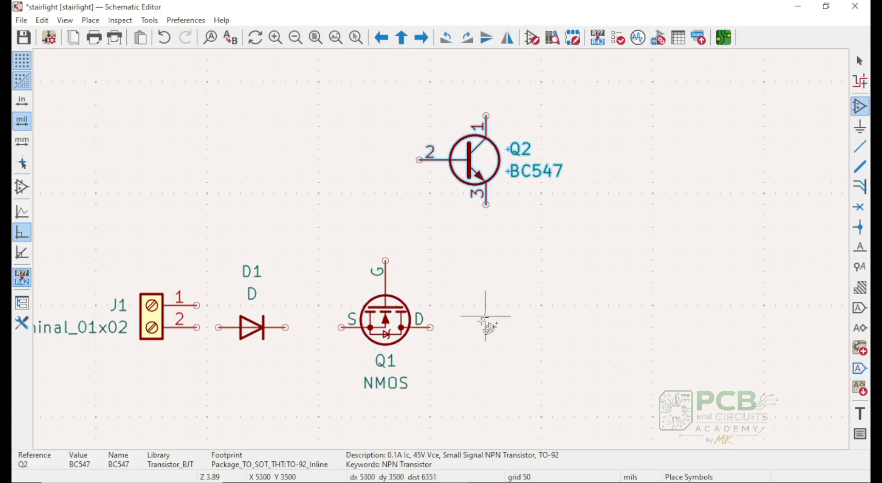
pyautogui.scroll(-4, 486, 311)
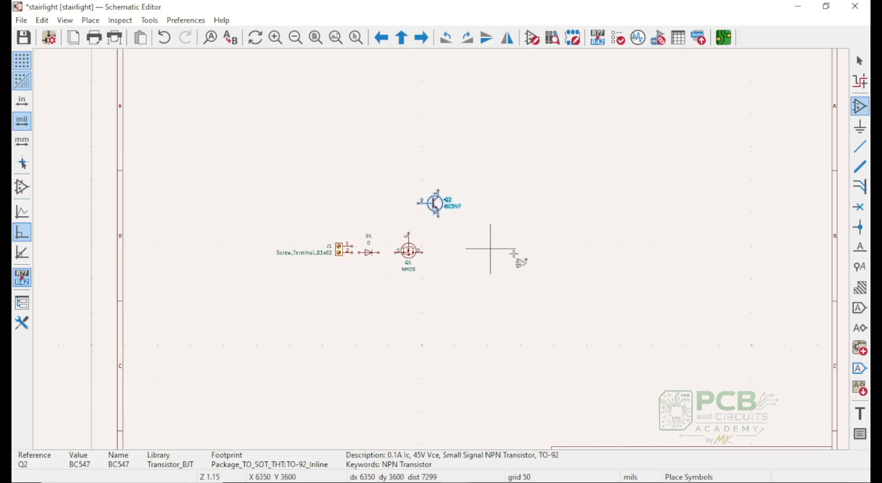
pyautogui.rightClick(469, 267)
pyautogui.click(513, 280)
pyautogui.moveTo(498, 265); pyautogui.dragTo(409, 286)
pyautogui.scroll(-3, 469, 296)
pyautogui.scroll(5, 443, 254)
pyautogui.scroll(5, 445, 256)
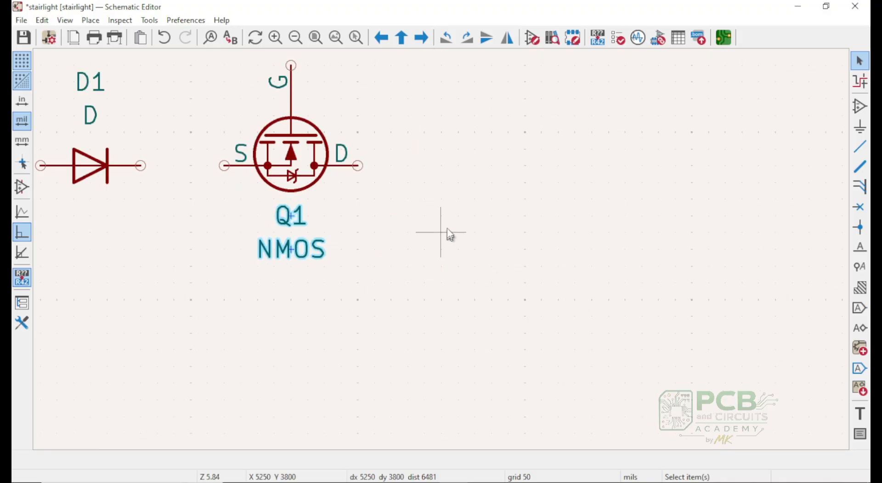
pyautogui.moveTo(449, 213); pyautogui.dragTo(414, 250)
pyautogui.scroll(-5, 426, 190)
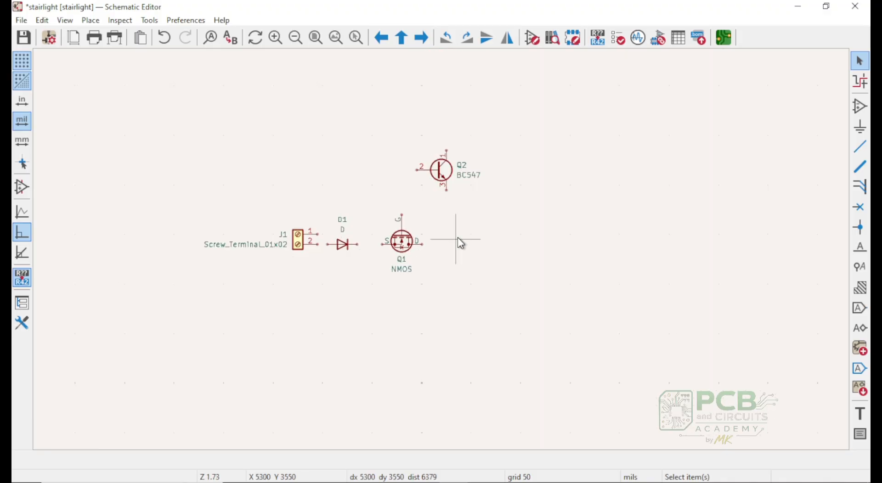
pyautogui.moveTo(195, 198); pyautogui.dragTo(624, 265)
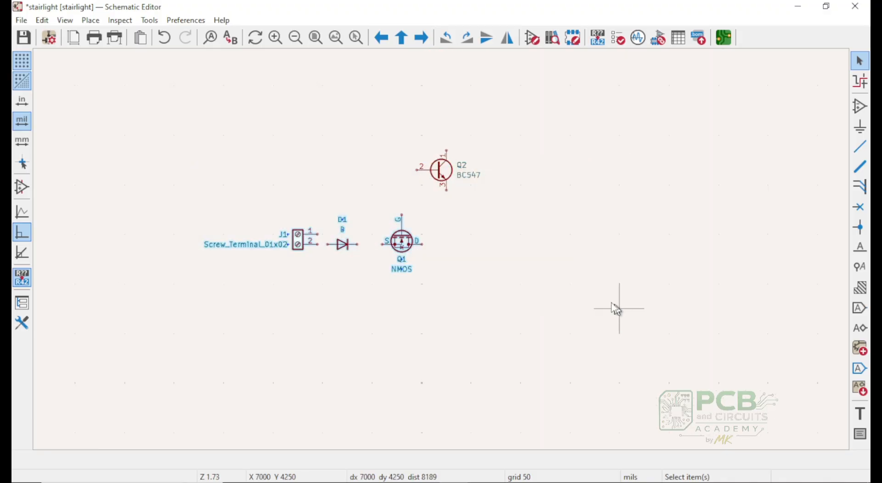
pyautogui.click(483, 301)
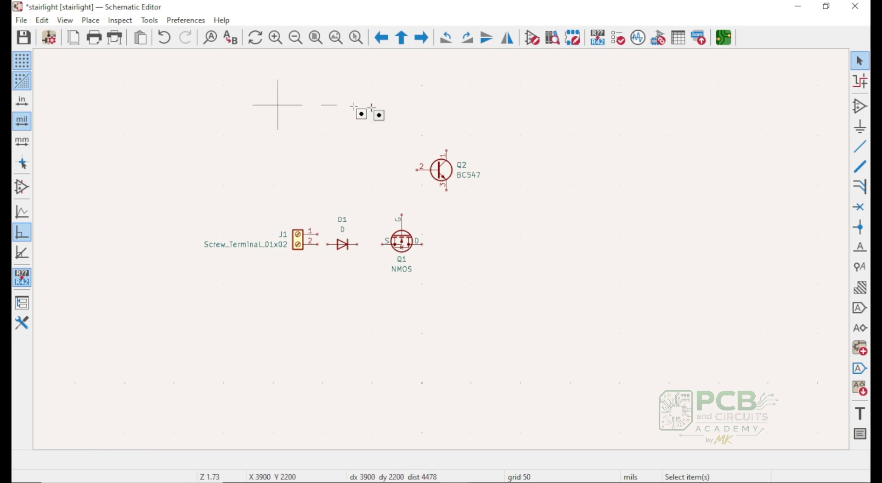
# - Select all four placed symbols and move them together near the left border of the sheet, in its upper part
pyautogui.moveTo(272, 102); pyautogui.dragTo(634, 363)
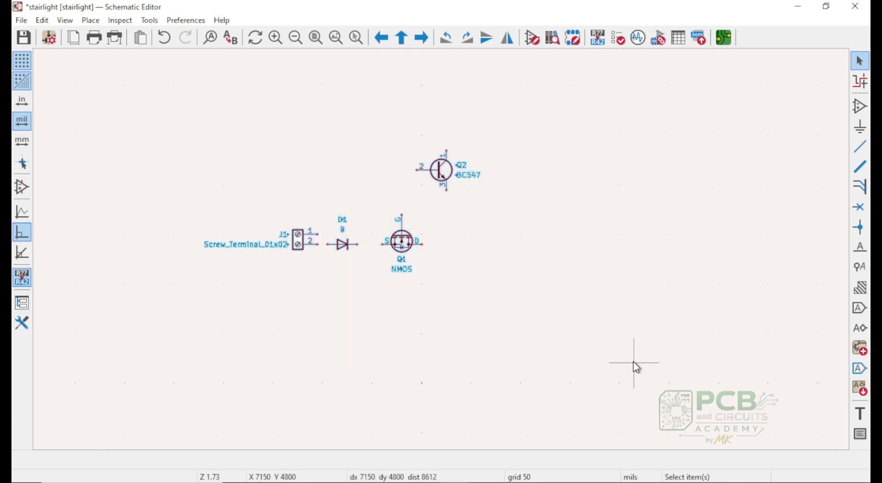
pyautogui.press('g')
pyautogui.scroll(-5, 438, 253)
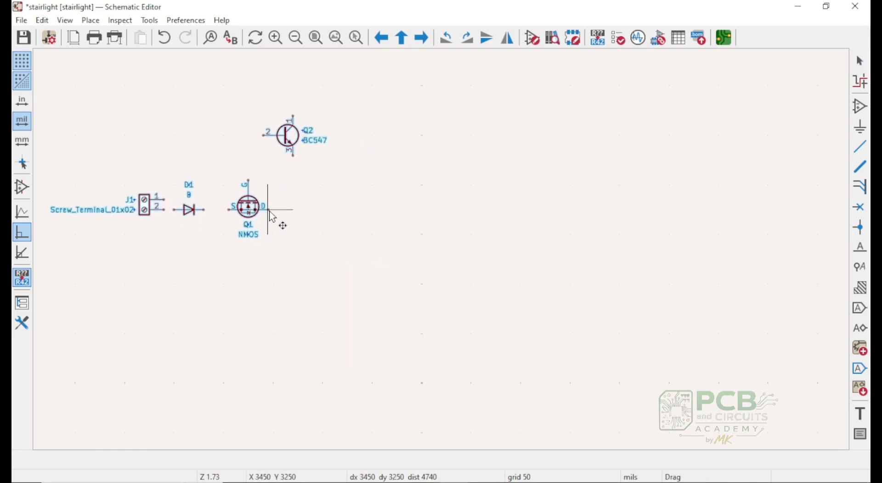
pyautogui.scroll(-2, 442, 253)
pyautogui.scroll(4, 455, 252)
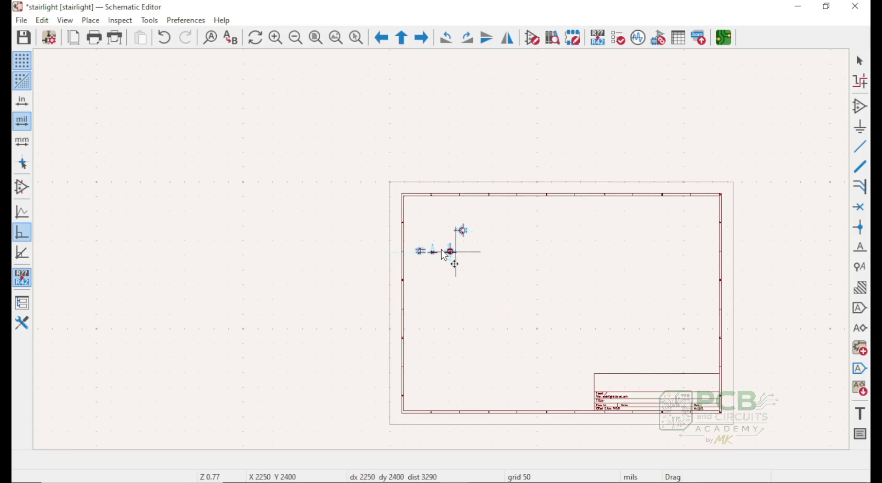
pyautogui.click(484, 271)
pyautogui.scroll(3, 524, 271)
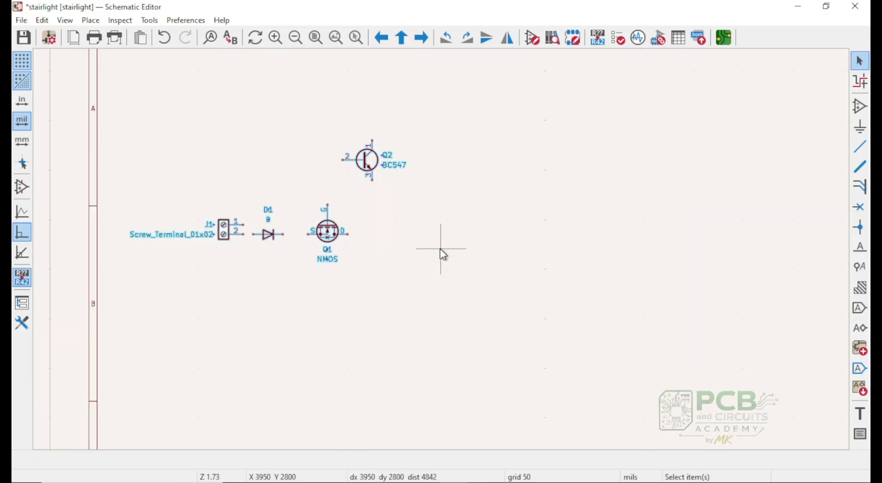
pyautogui.click(410, 256)
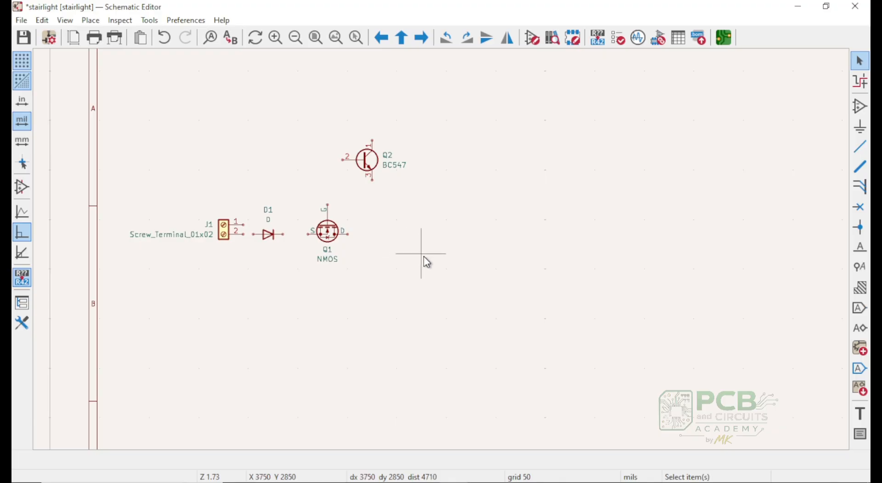
# - Duplicate screw terminal J1, rotate the copy 180 degrees and place it well to the right of Q1 with its pins facing left
pyautogui.click(229, 236)
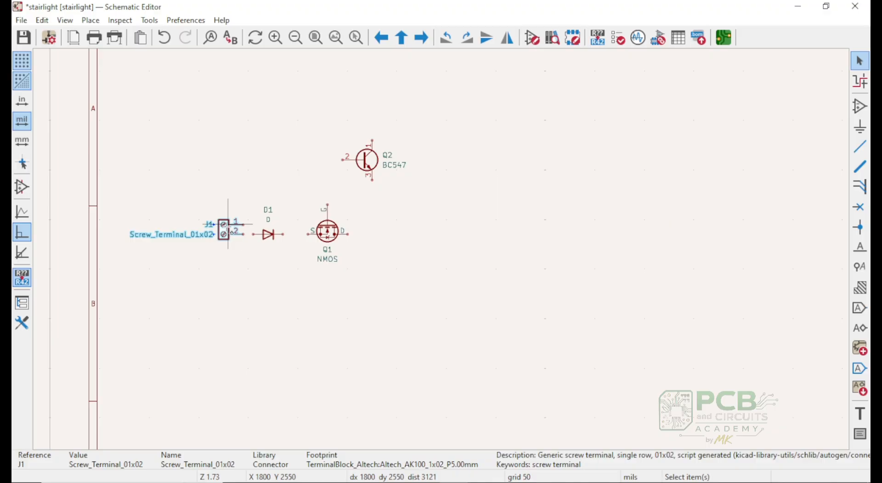
pyautogui.hotkey('ctrl', 'd')
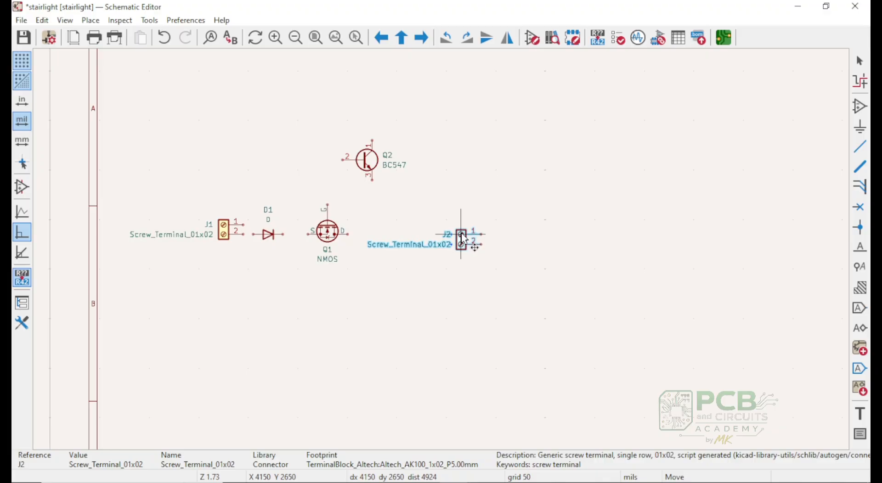
pyautogui.press('r')
pyautogui.press('r')
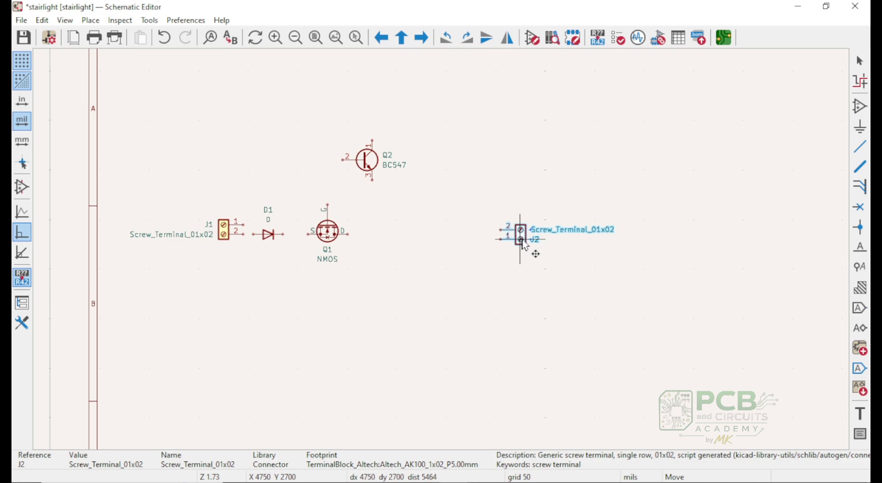
pyautogui.click(522, 248)
# - Mirror screw terminal J2 vertically so that pin 1 is above pin 2
pyautogui.rightClick(524, 248)
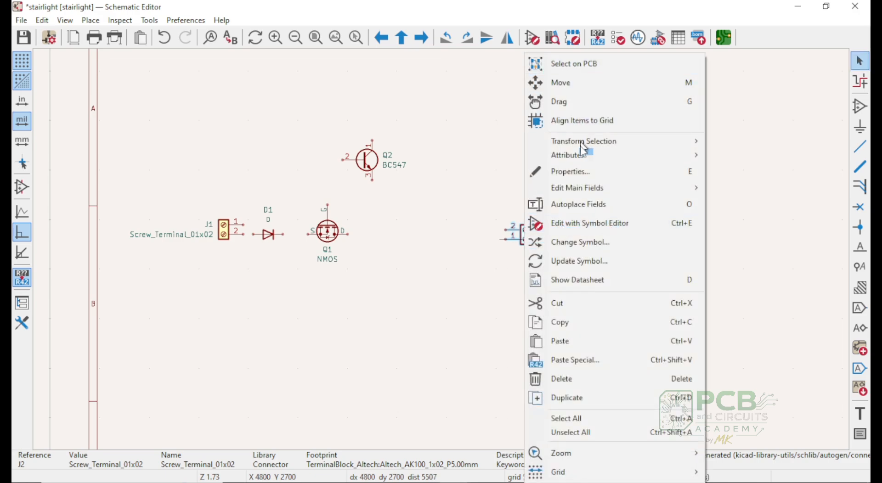
pyautogui.click(454, 264)
pyautogui.click(522, 241)
pyautogui.rightClick(526, 247)
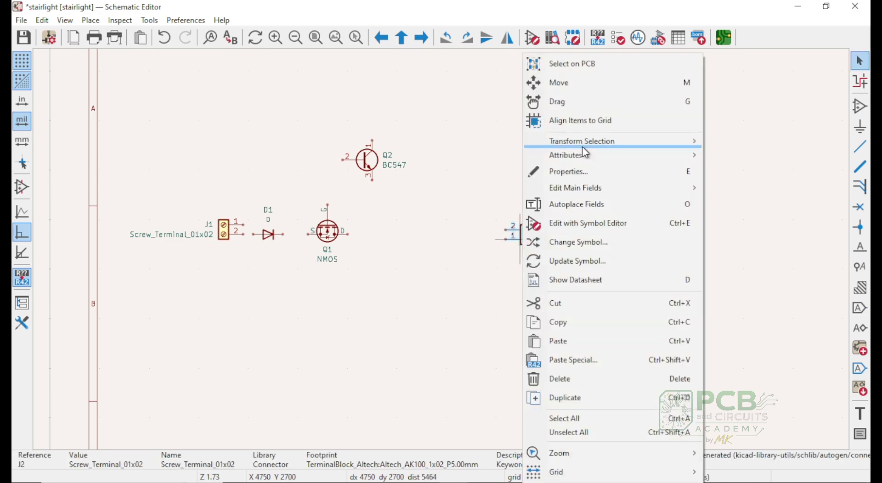
pyautogui.moveTo(587, 140)
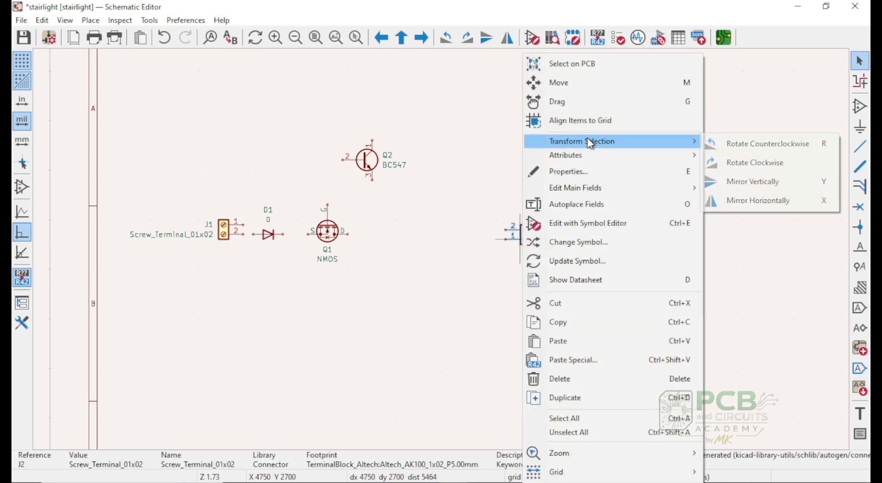
pyautogui.click(752, 181)
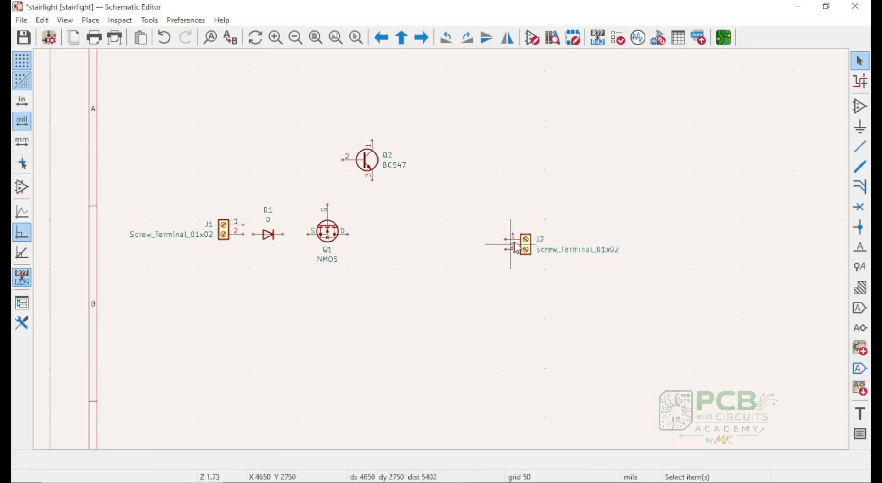
# - Move screw terminal J2 slightly up and to the right, roughly level with J1
pyautogui.click(527, 247)
pyautogui.doubleClick(527, 248)
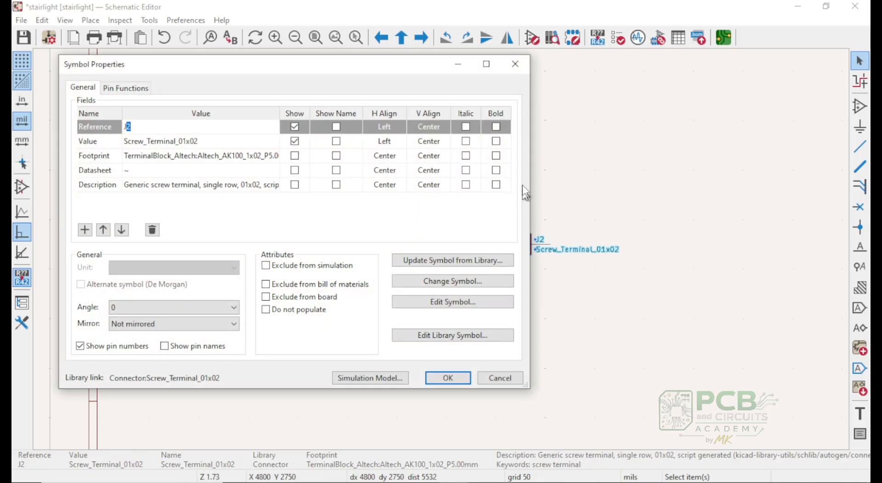
pyautogui.click(523, 65)
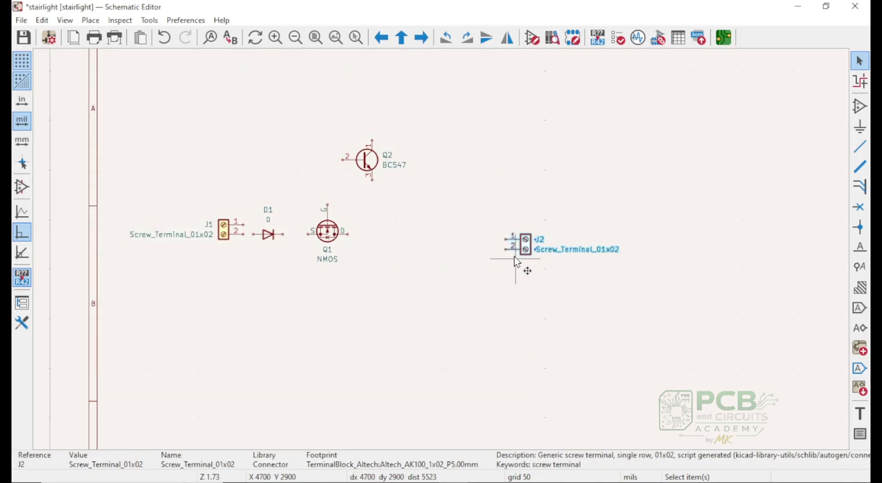
pyautogui.press('g')
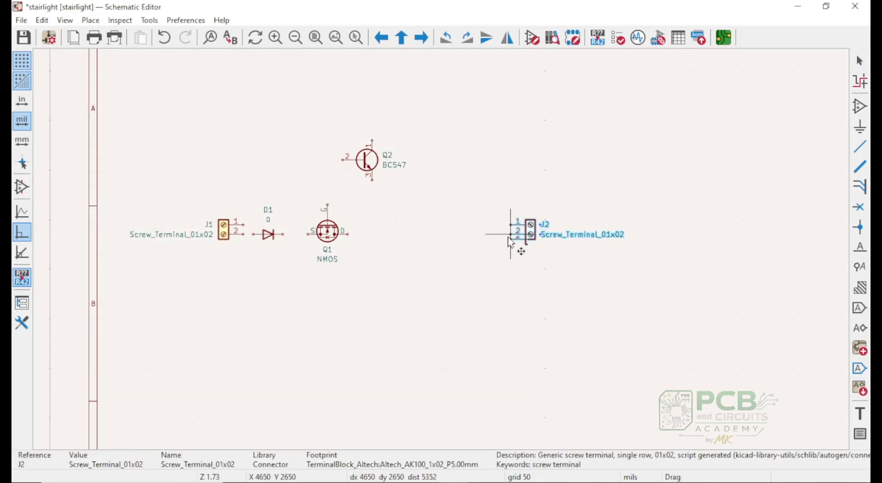
pyautogui.click(510, 240)
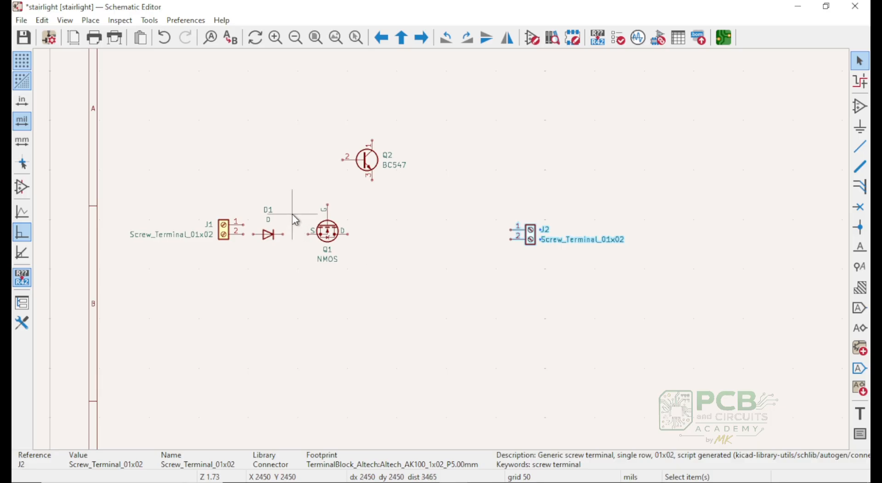
# - Move NMOS Q1 right toward J2 and place transistor Q2 between diode D1 and Q1
pyautogui.moveTo(329, 233); pyautogui.dragTo(434, 232)
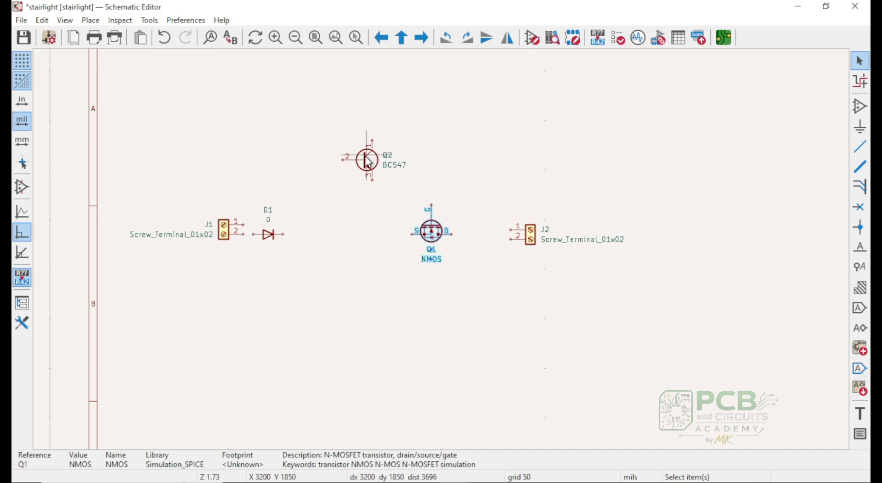
pyautogui.moveTo(369, 163); pyautogui.dragTo(347, 229)
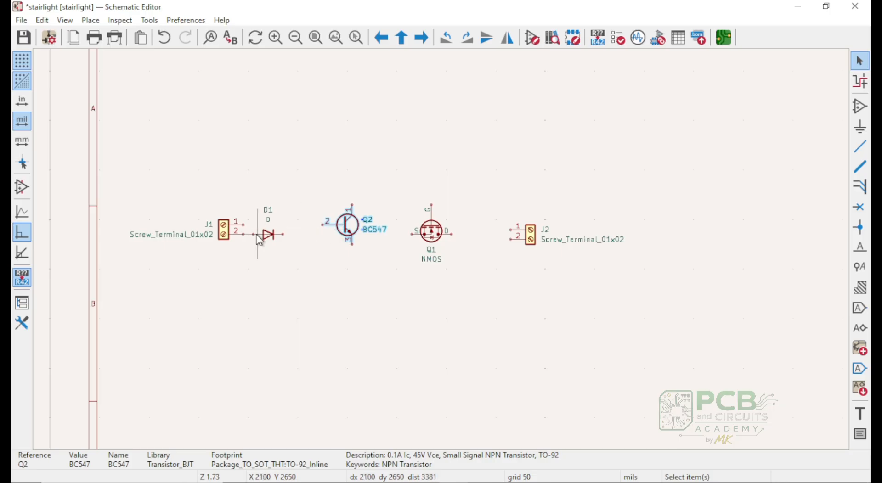
# - Draw a wire connecting pin 2 of screw terminal J1 to the anode of diode D1
pyautogui.scroll(8, 252, 234)
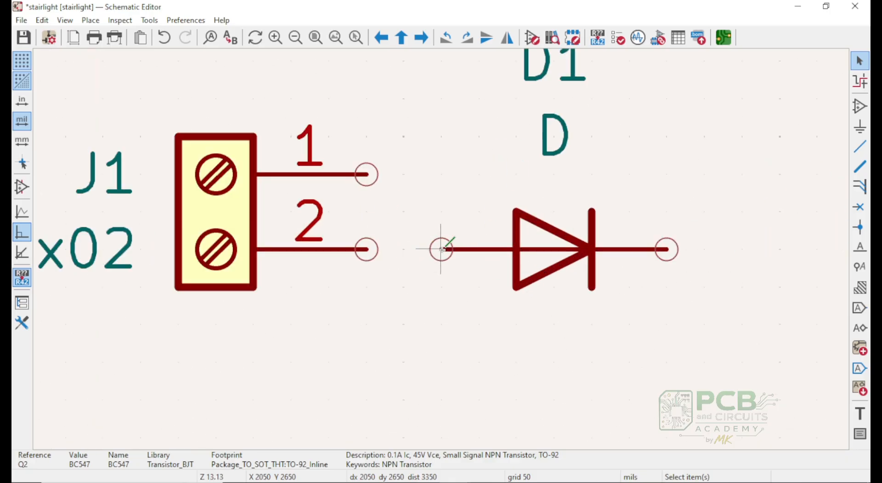
pyautogui.press('w')
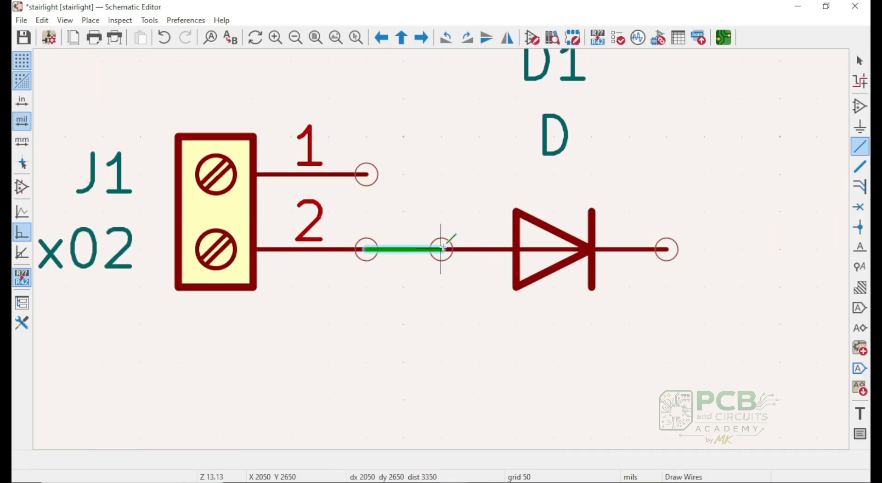
pyautogui.click(440, 249)
pyautogui.press('Escape')
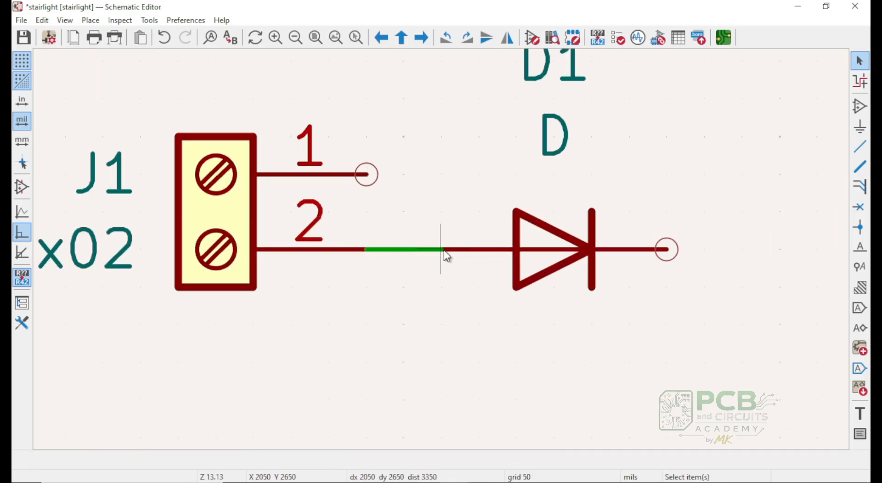
# - Search the symbol library for "resis" and select the R_Small resistor symbol
pyautogui.scroll(-5, 439, 250)
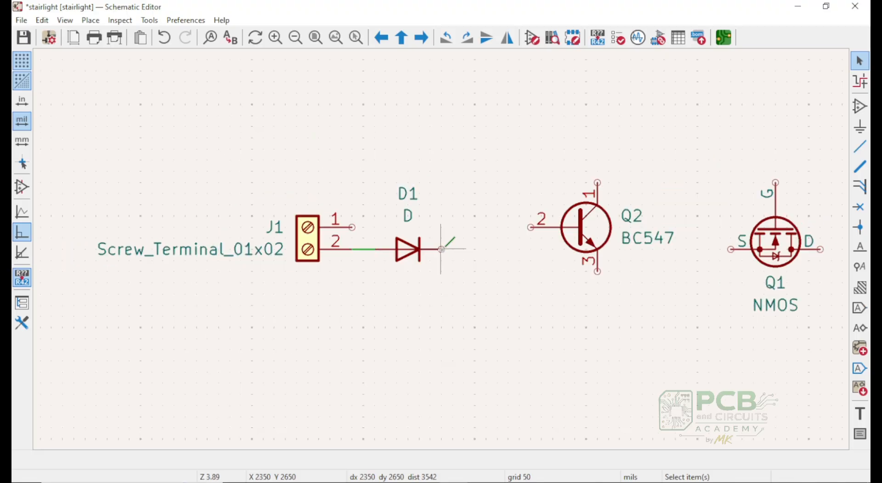
pyautogui.rightClick(449, 227)
pyautogui.press('Escape')
pyautogui.press('a')
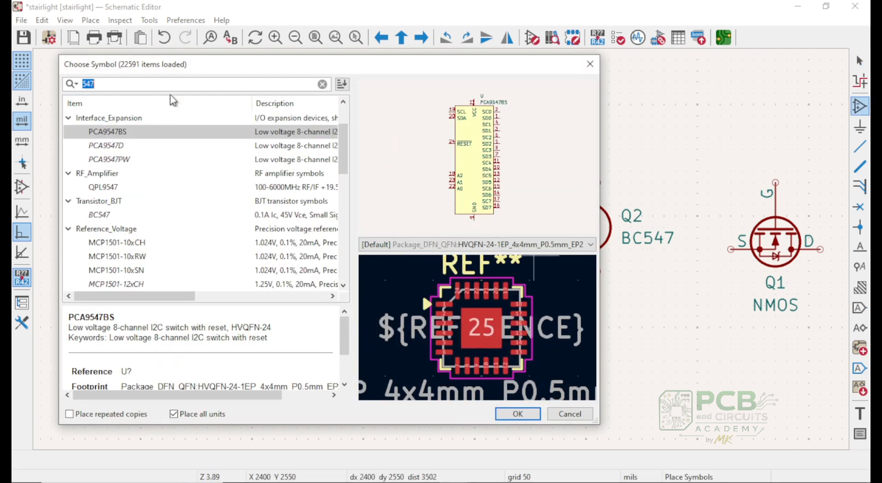
pyautogui.click(179, 83)
pyautogui.press('BackSpace')
pyautogui.press('BackSpace')
pyautogui.press('BackSpace')
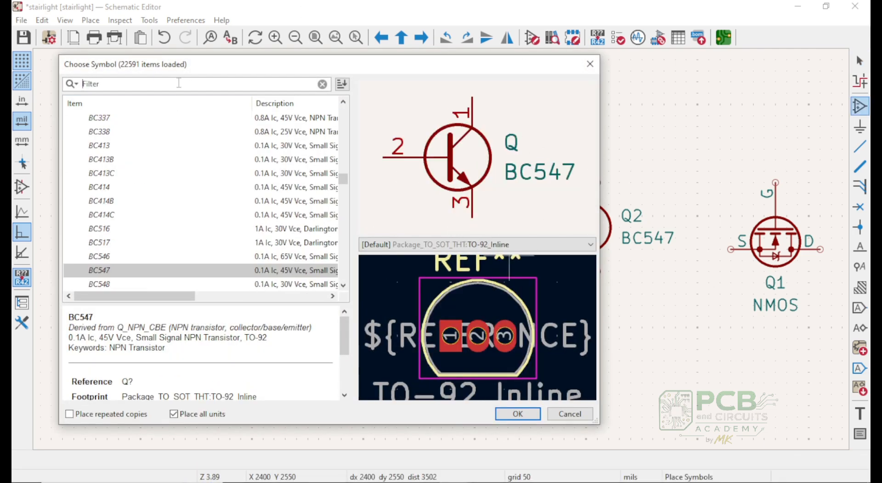
pyautogui.write('resis')
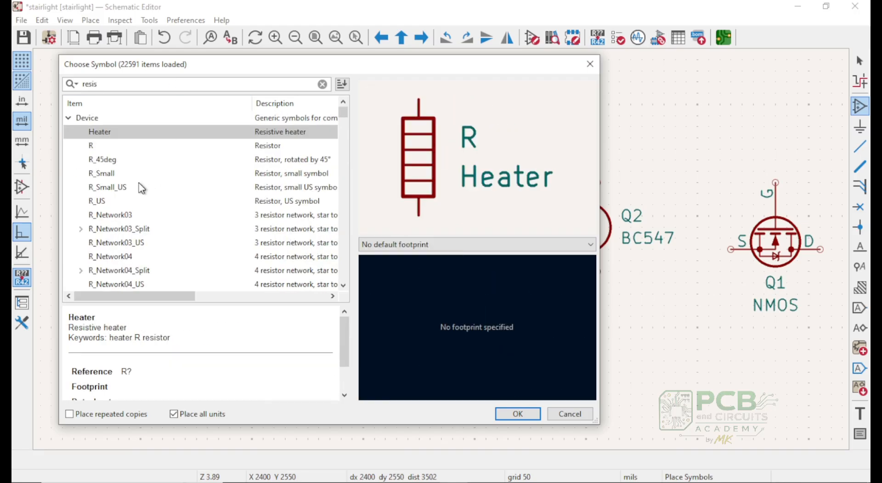
pyautogui.click(117, 175)
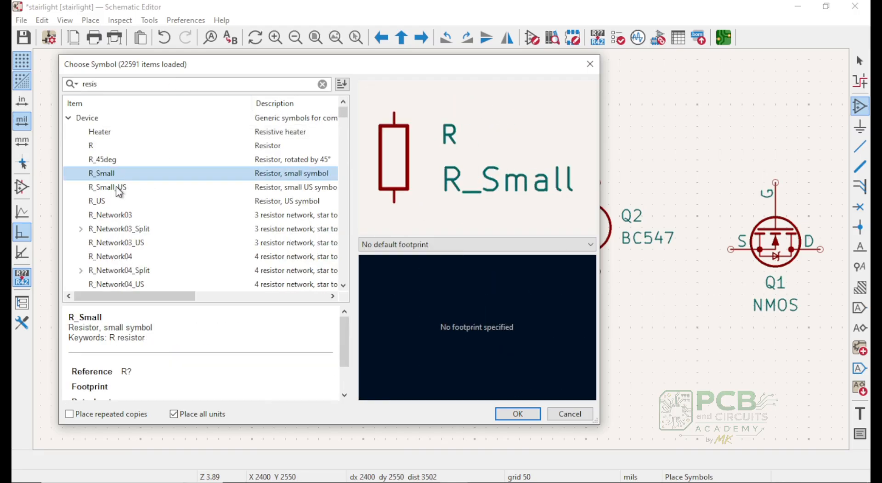
pyautogui.click(117, 183)
pyautogui.click(115, 175)
# - Assign the through-hole footprint R_Axial_DIN0204_L3.6mm_D1.6mm_P7.62mm_Horizontal to the R_Small symbol
pyautogui.click(559, 244)
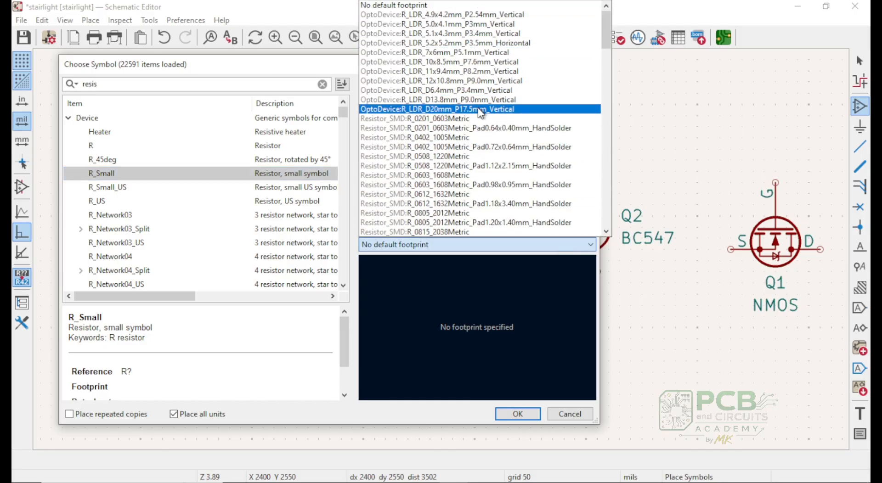
pyautogui.scroll(-12, 479, 95)
pyautogui.scroll(-2, 477, 121)
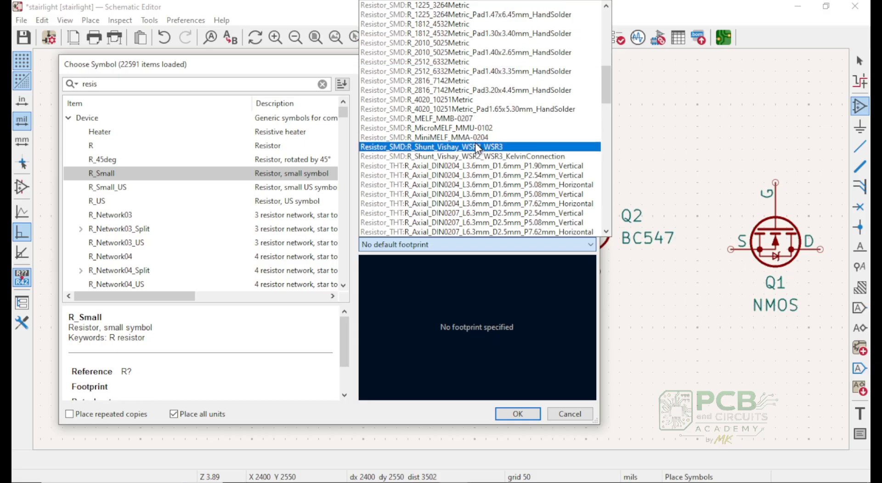
pyautogui.click(484, 119)
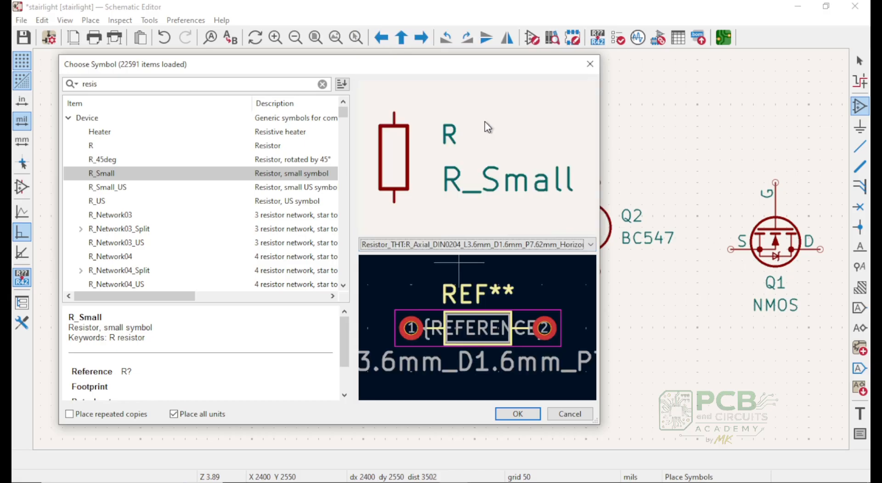
# - Place the resistor horizontally in the free space above and slightly right of diode D1
pyautogui.click(520, 414)
pyautogui.press('r')
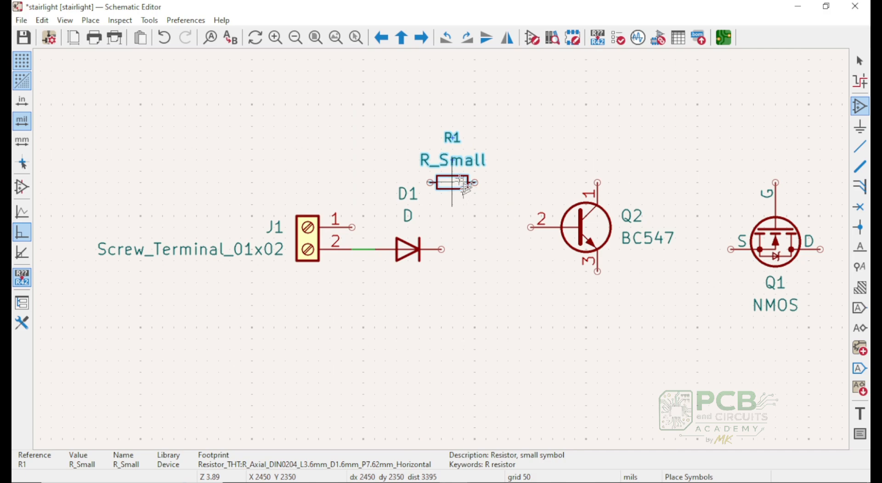
pyautogui.rightClick(471, 160)
pyautogui.click(491, 167)
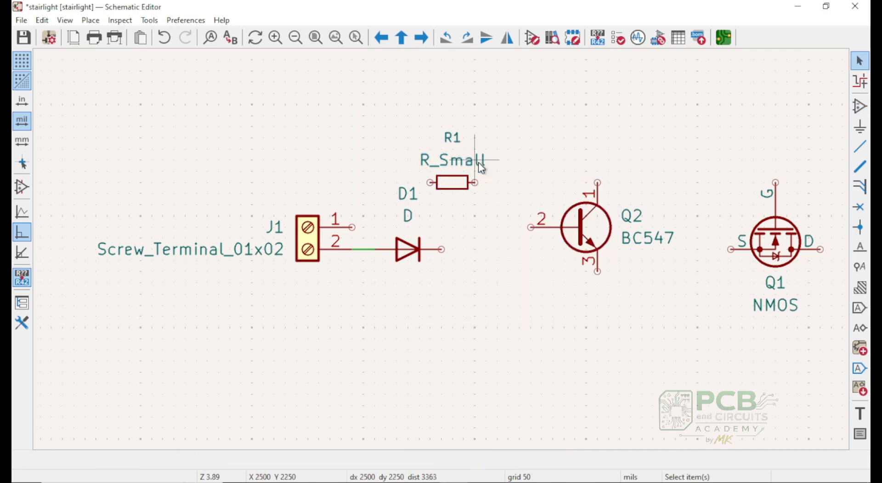
# - Set resistor R1's value to 1k and move it down beside D1, level with the base pin of Q2
pyautogui.doubleClick(478, 161)
pyautogui.press('BackSpace')
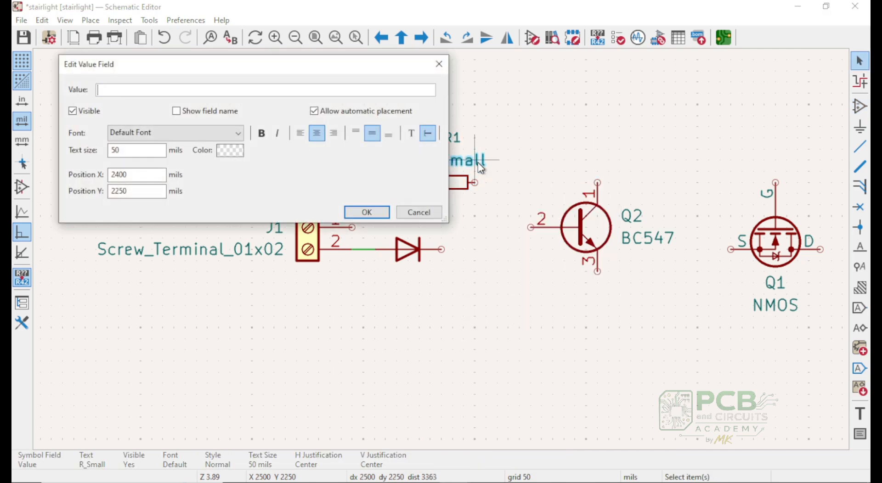
pyautogui.write('1k')
pyautogui.click(378, 215)
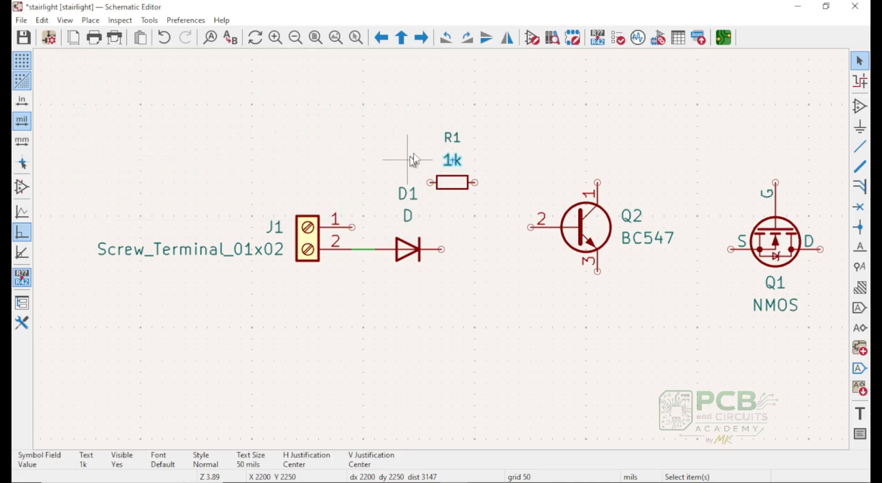
pyautogui.click(458, 185)
pyautogui.moveTo(458, 184); pyautogui.dragTo(446, 228)
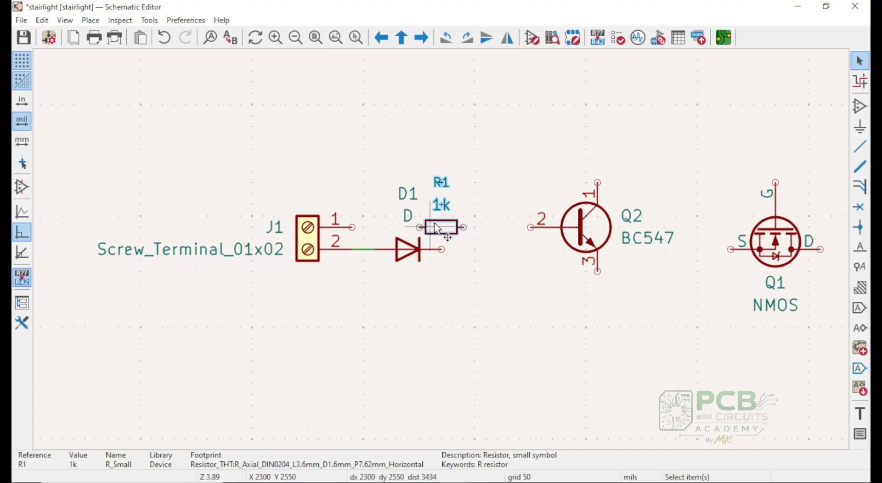
# - Draw a wire from the left end of resistor R1 to the wire between J1 pin 2 and diode D1
pyautogui.press('w')
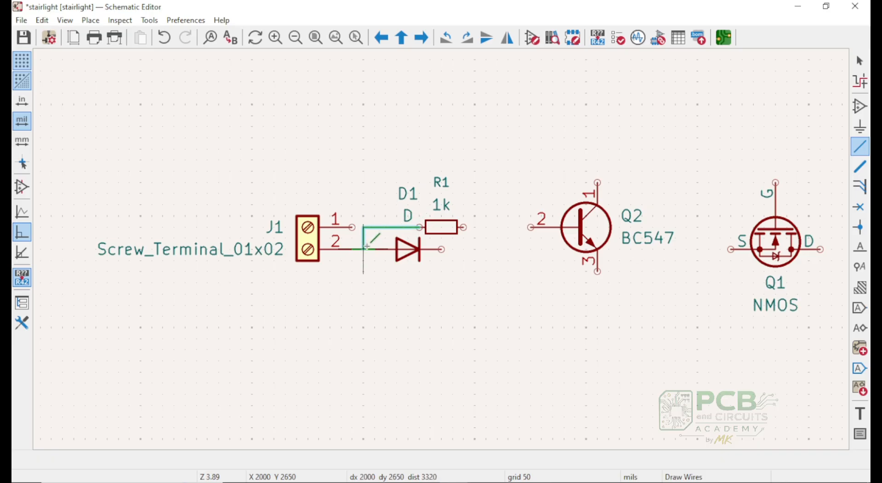
pyautogui.scroll(5, 363, 249)
pyautogui.press('Escape')
pyautogui.scroll(-8, 442, 250)
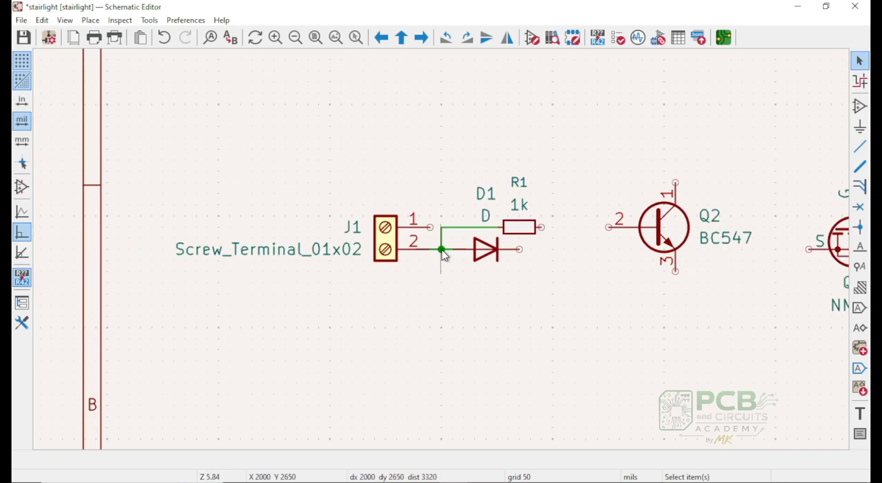
# - Draw a wire connecting the right end of resistor R1 to base pin 2 of transistor Q2
pyautogui.scroll(4, 442, 249)
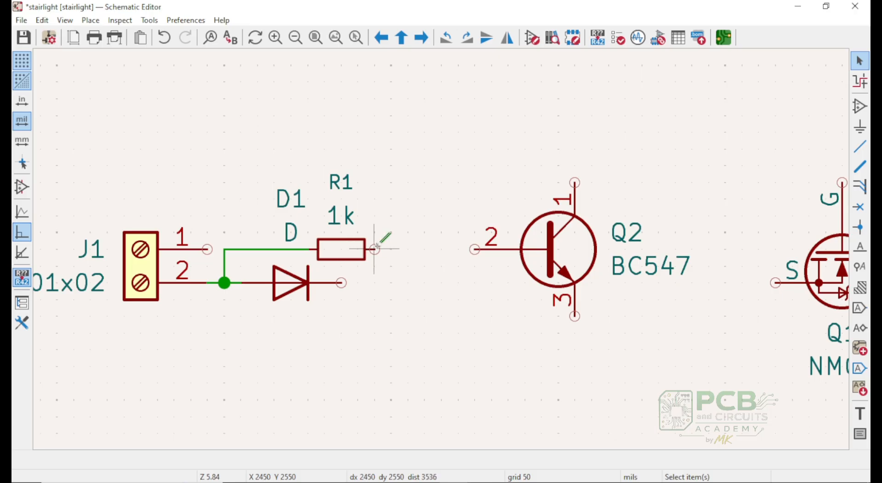
pyautogui.press('w')
pyautogui.click(476, 249)
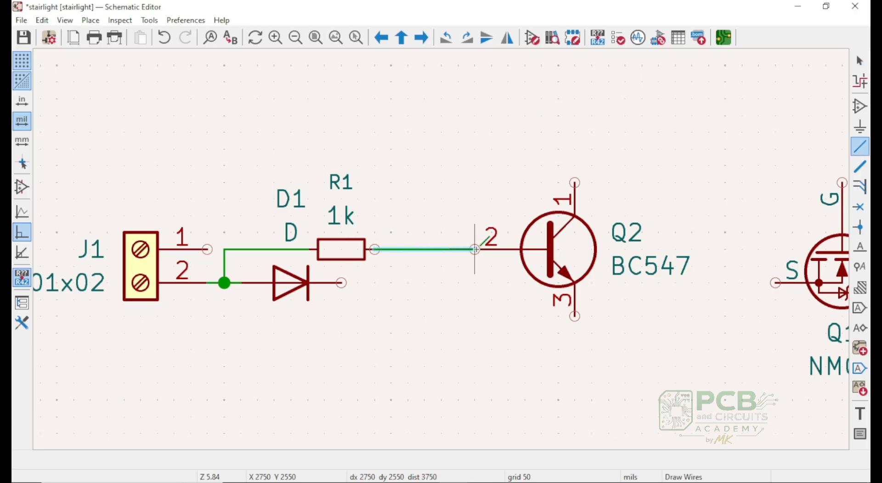
pyautogui.press('Escape')
# - Move NMOS Q1 slightly left, closer to transistor Q2
pyautogui.scroll(-3, 476, 249)
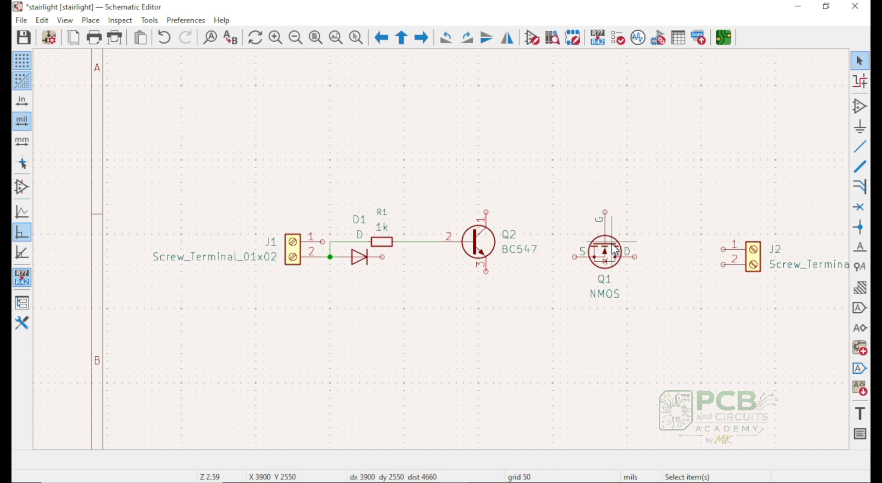
pyautogui.moveTo(615, 250); pyautogui.dragTo(575, 253)
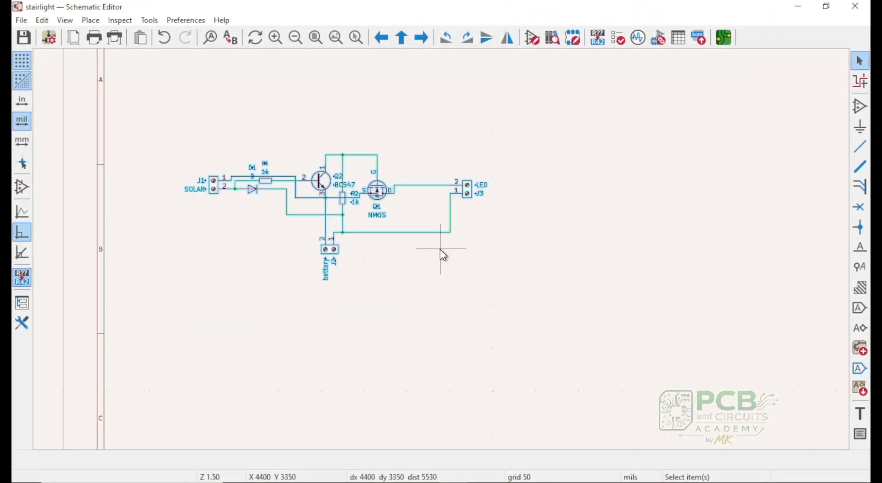
# - Create a "+" text label with a text size of 50 mils and the red colour #FF2002FF
pyautogui.scroll(3, 443, 255)
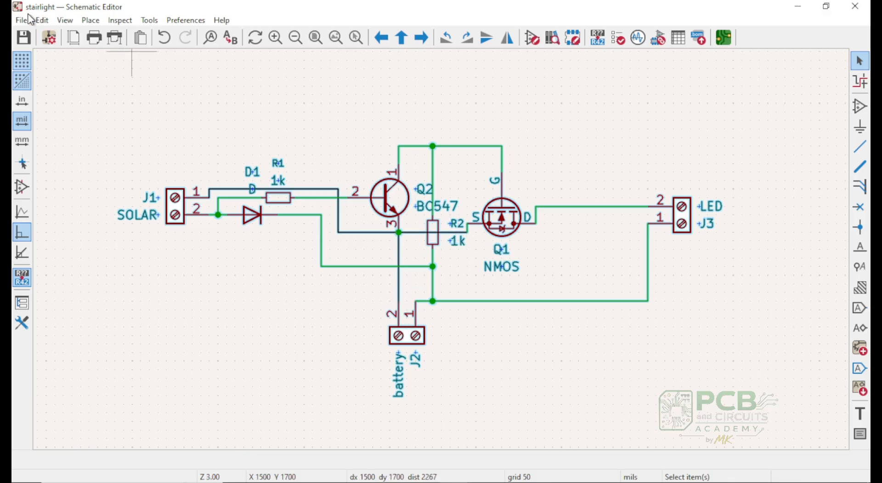
pyautogui.press('t')
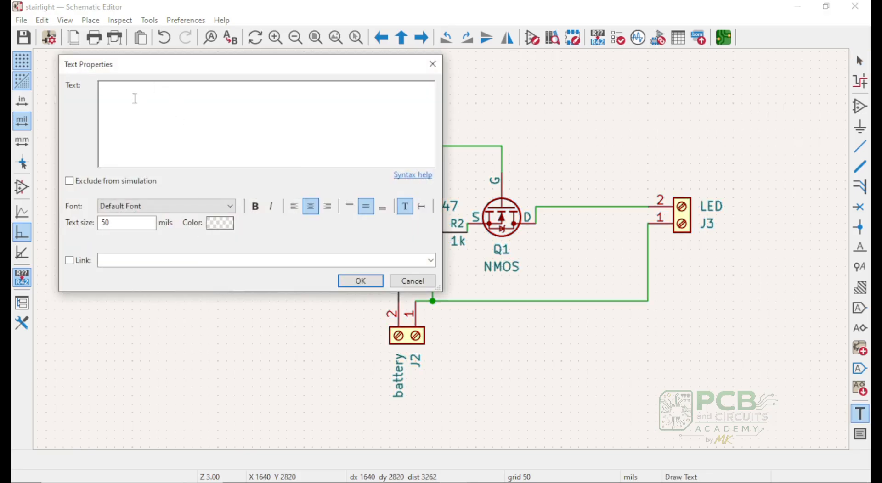
pyautogui.write('+')
pyautogui.click(219, 223)
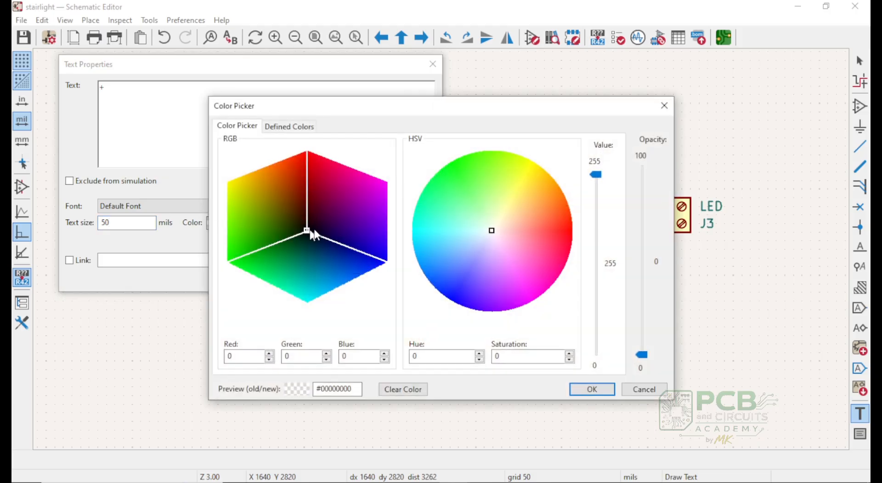
pyautogui.click(492, 232)
pyautogui.click(572, 221)
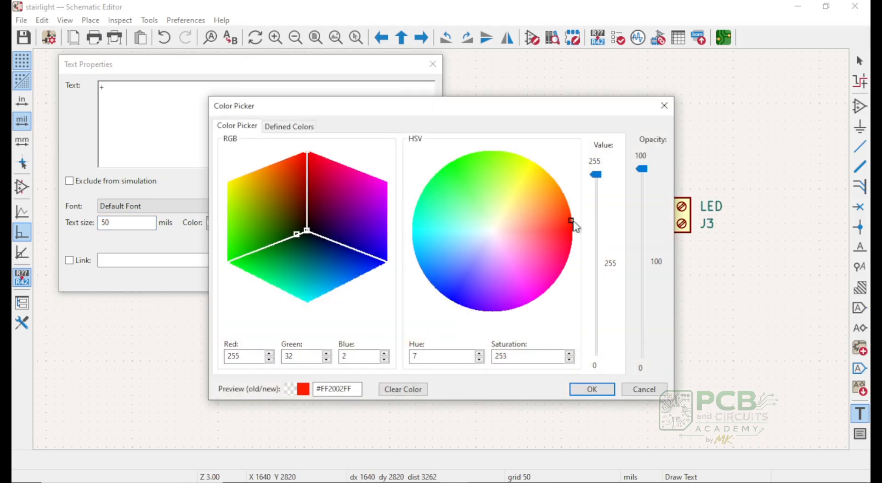
pyautogui.click(592, 390)
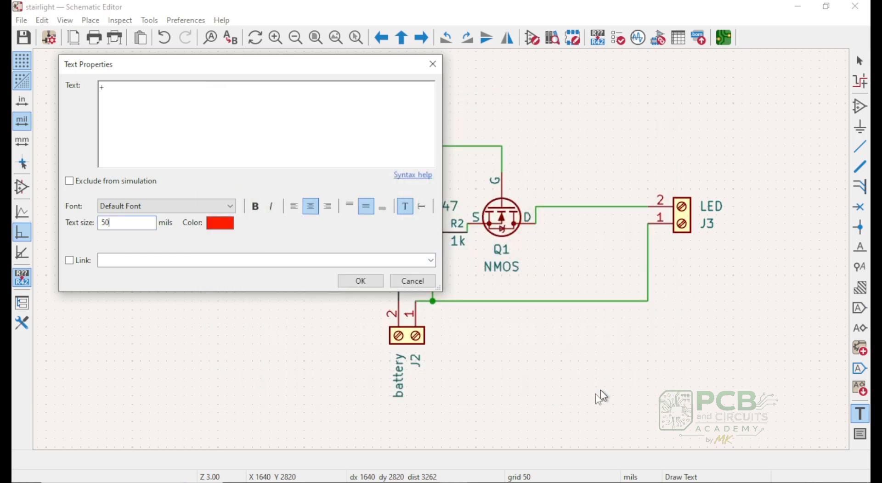
pyautogui.click(359, 282)
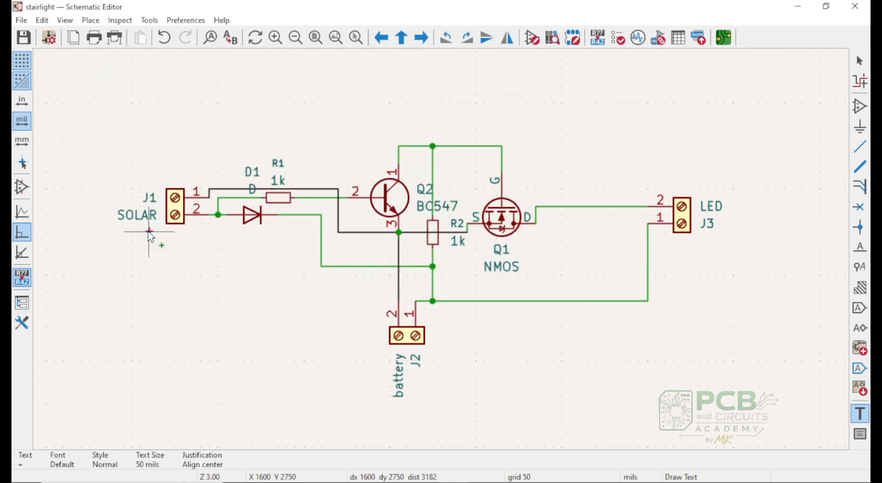
# - Place the red "+" label centred just below the SOLAR screw terminal J1, next to pin 2
pyautogui.scroll(7, 149, 233)
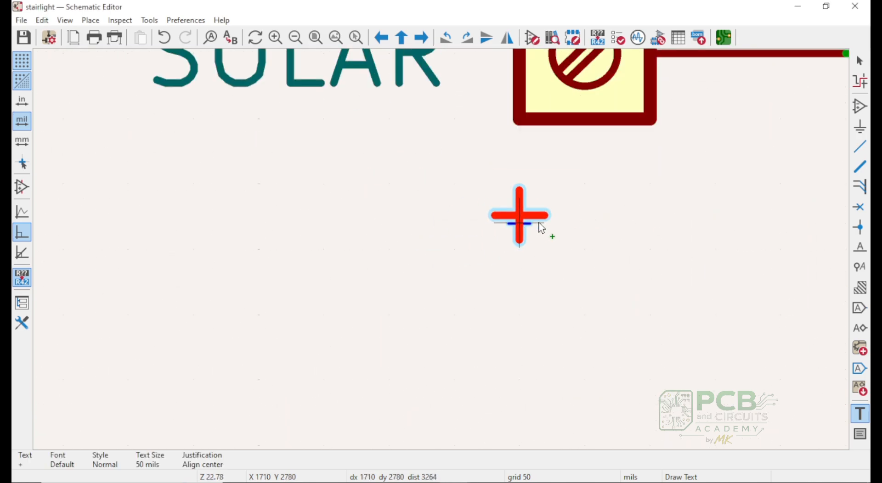
pyautogui.scroll(-4, 445, 252)
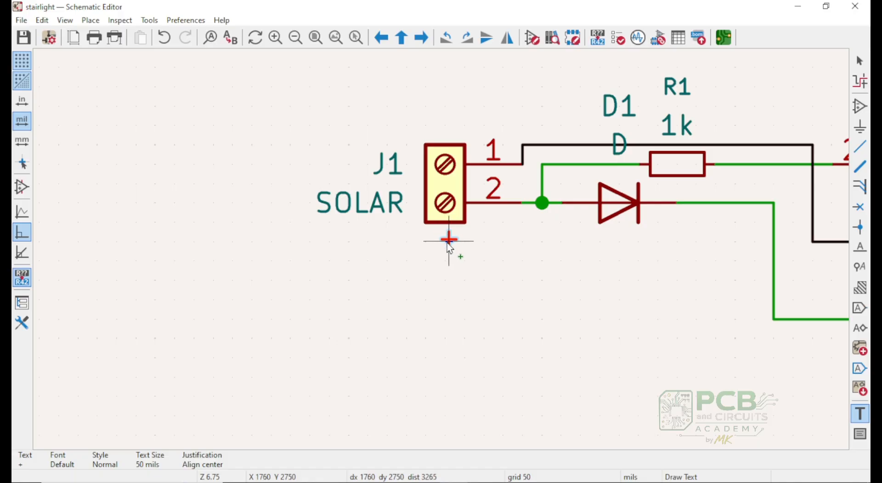
pyautogui.click(449, 240)
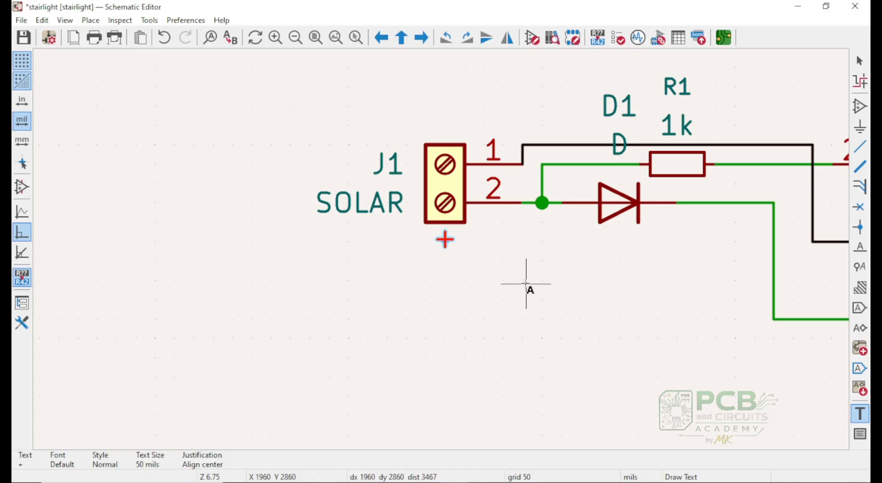
pyautogui.rightClick(456, 251)
pyautogui.click(504, 258)
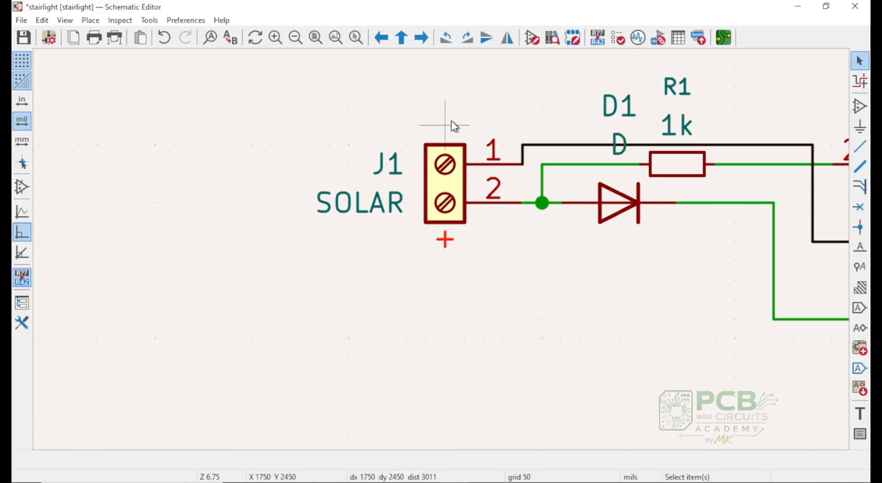
# - Create a bold black "-" text label with a text size of 50 mils for the pin 1 side of J1
pyautogui.press('t')
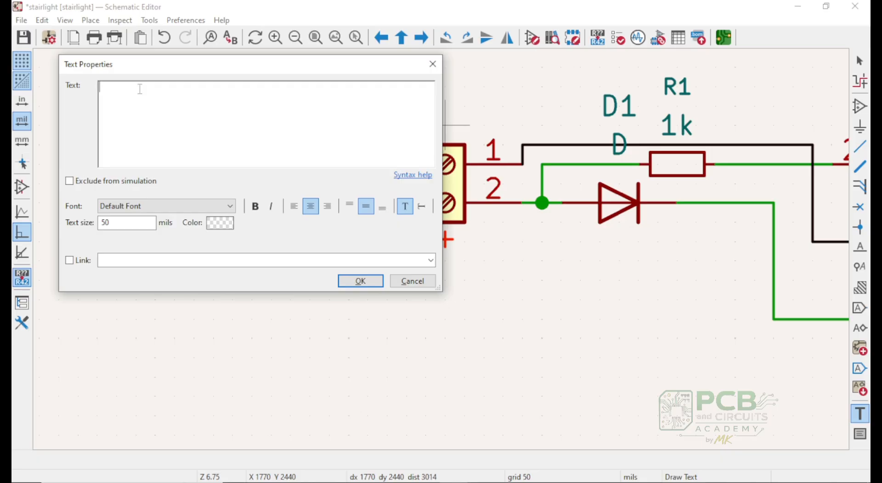
pyautogui.click(225, 225)
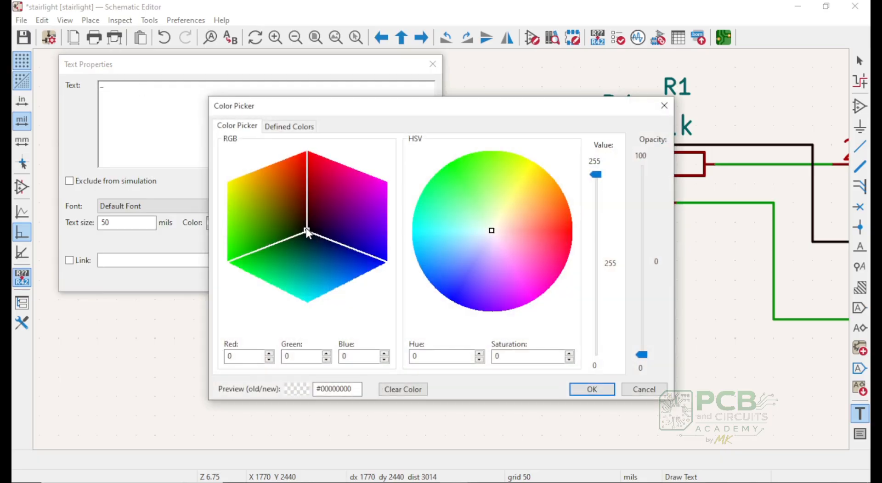
pyautogui.click(306, 231)
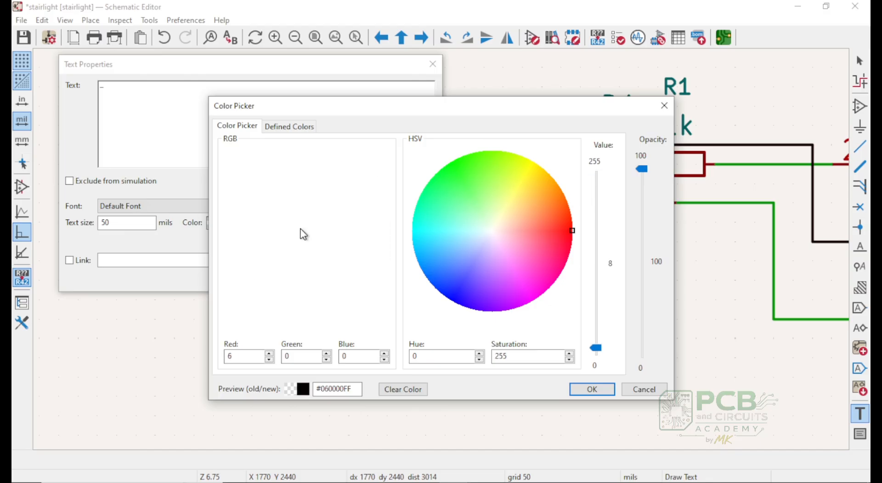
pyautogui.click(593, 390)
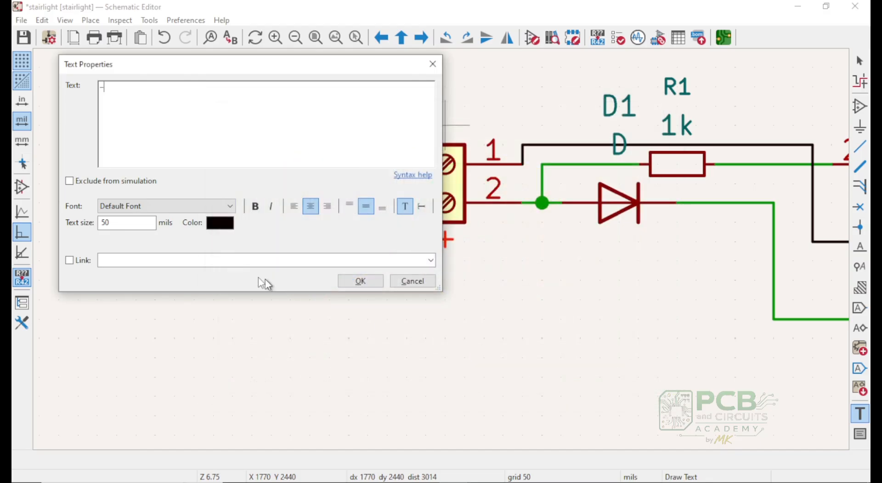
pyautogui.click(255, 206)
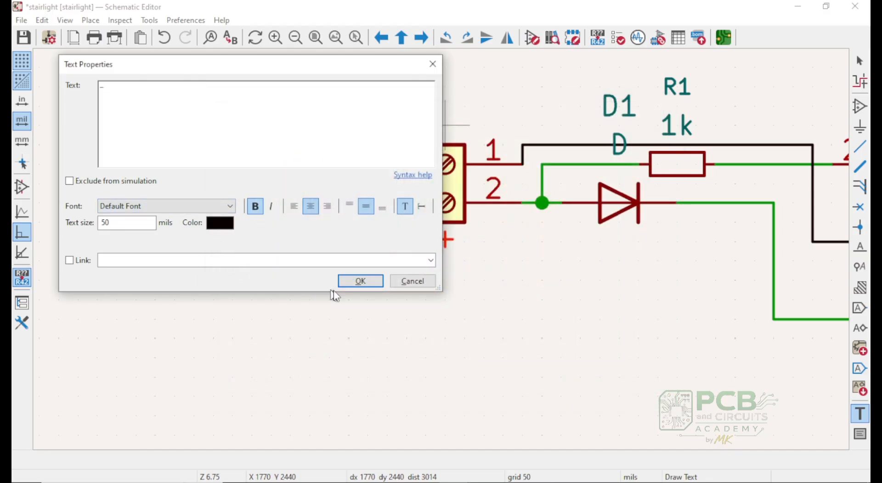
pyautogui.click(373, 283)
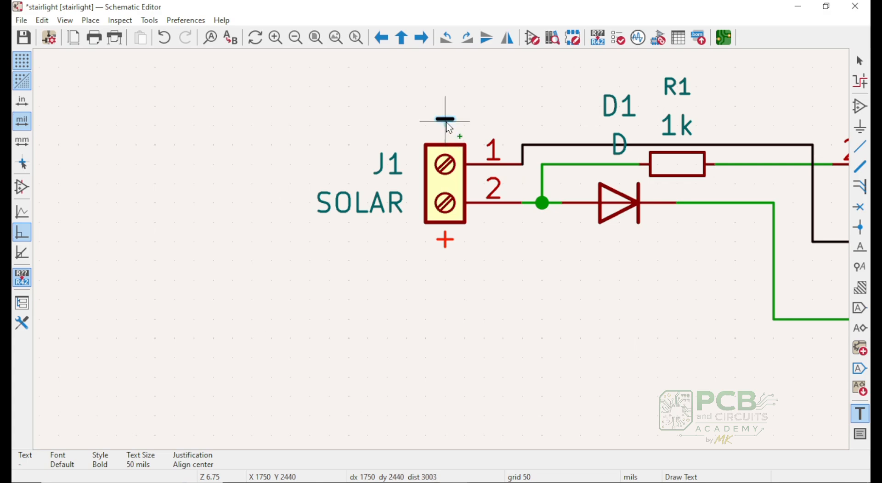
# - Rotate the "-" label upright and place it centred just above the SOLAR terminal J1, then leave text placement
pyautogui.press('r')
pyautogui.click(445, 127)
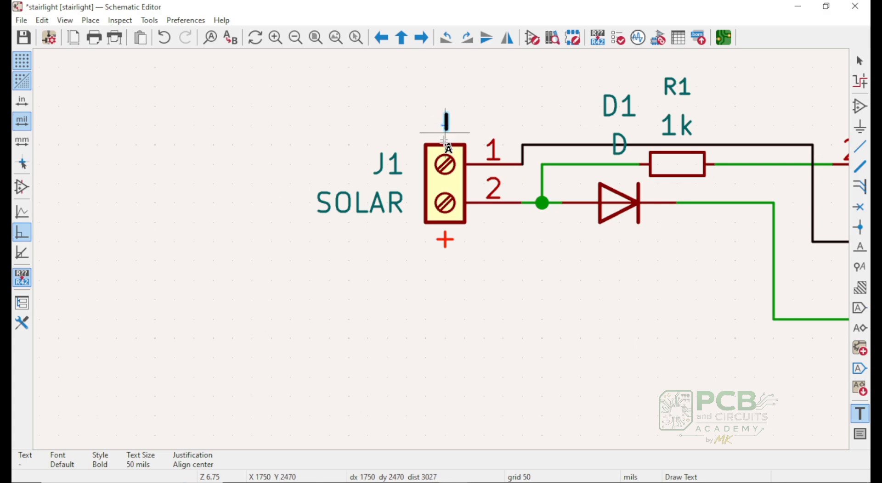
pyautogui.rightClick(445, 240)
pyautogui.click(453, 249)
# - Make the red "+" label below the SOLAR terminal J1 bold
pyautogui.doubleClick(445, 240)
pyautogui.hotkey('ctrl', 'c')
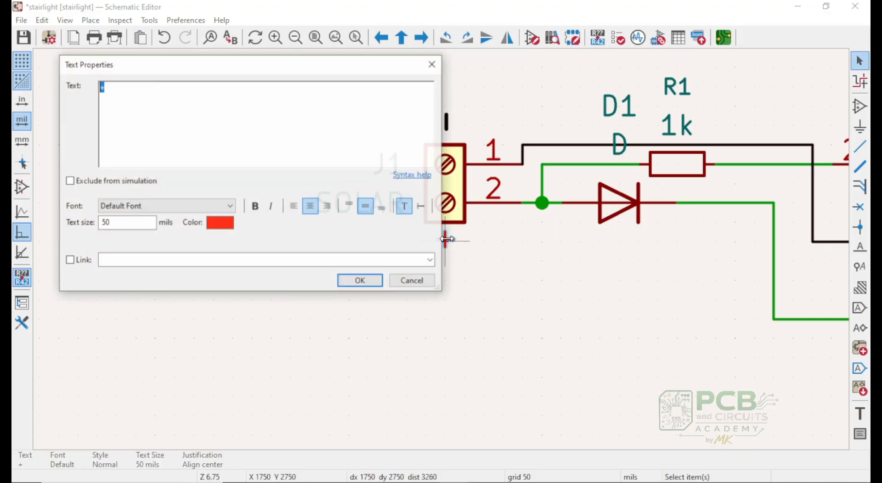
pyautogui.click(255, 207)
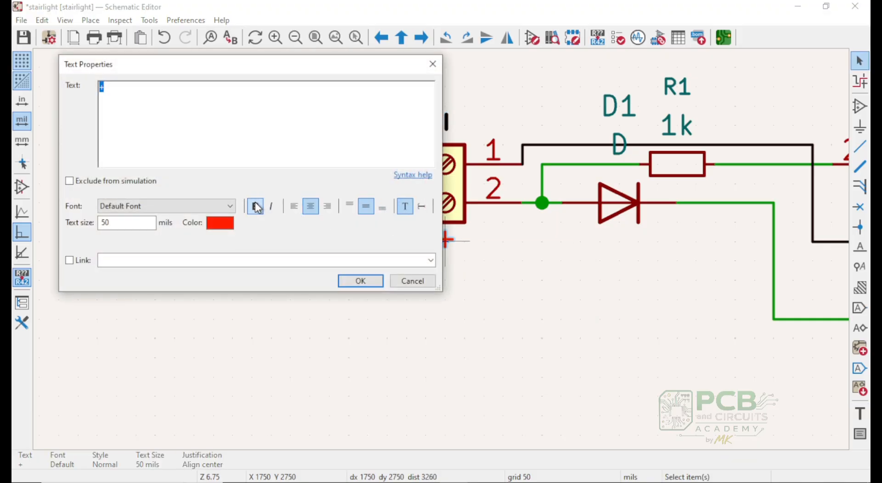
pyautogui.click(369, 281)
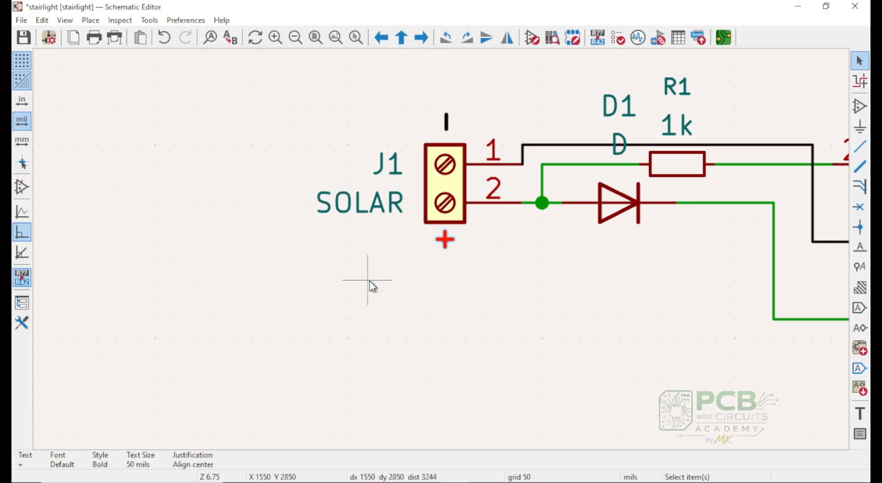
# - Copy the bold red "+" label from J1 and paste it beside pin 1 of the battery terminal J2
pyautogui.rightClick(449, 248)
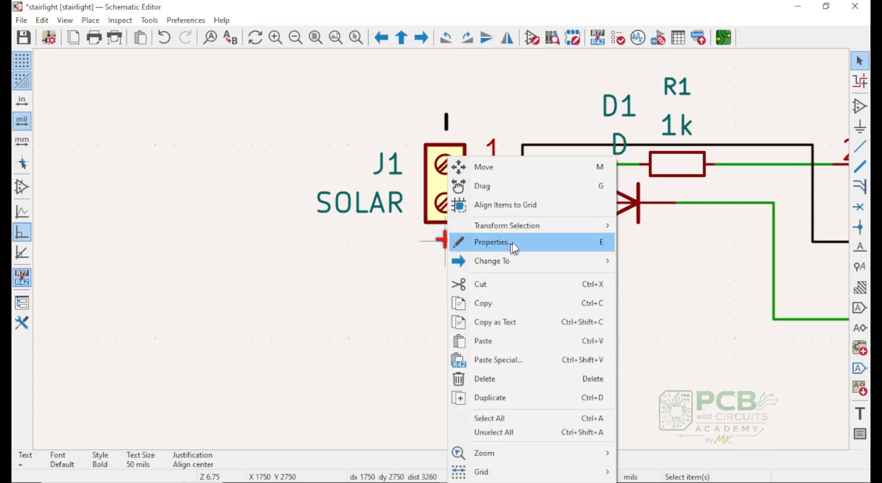
pyautogui.click(359, 330)
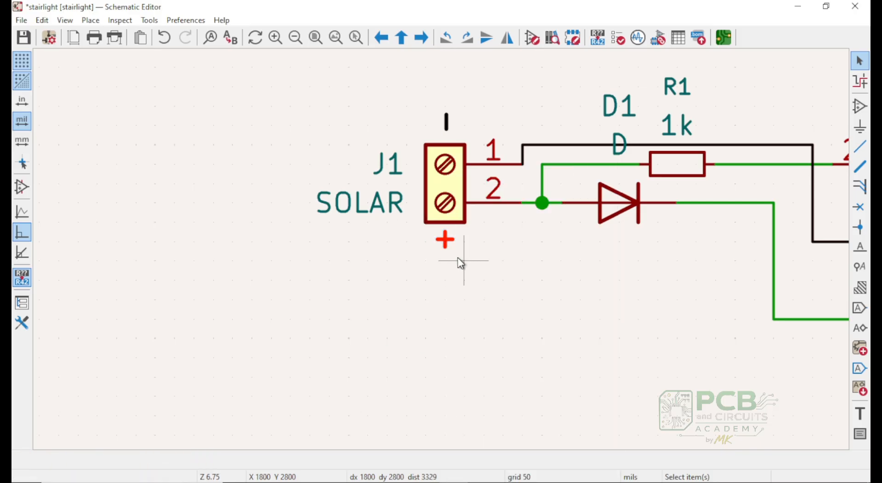
pyautogui.click(451, 247)
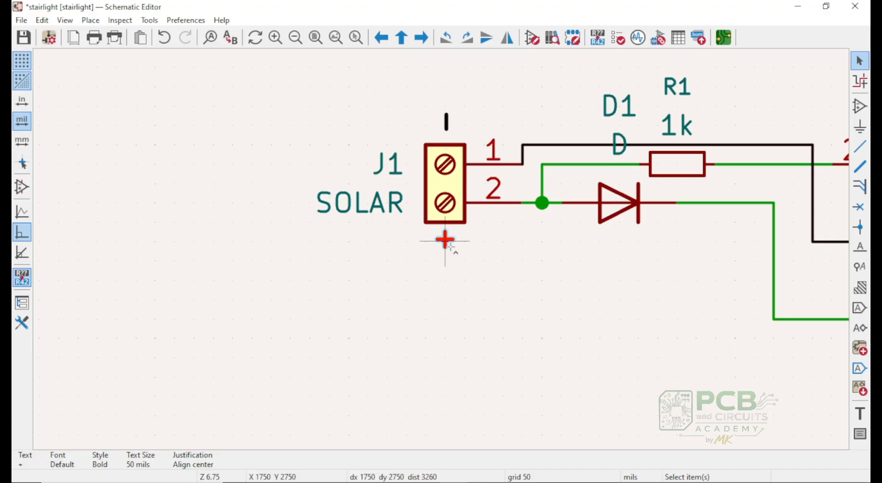
pyautogui.scroll(-3, 452, 257)
pyautogui.scroll(2, 467, 260)
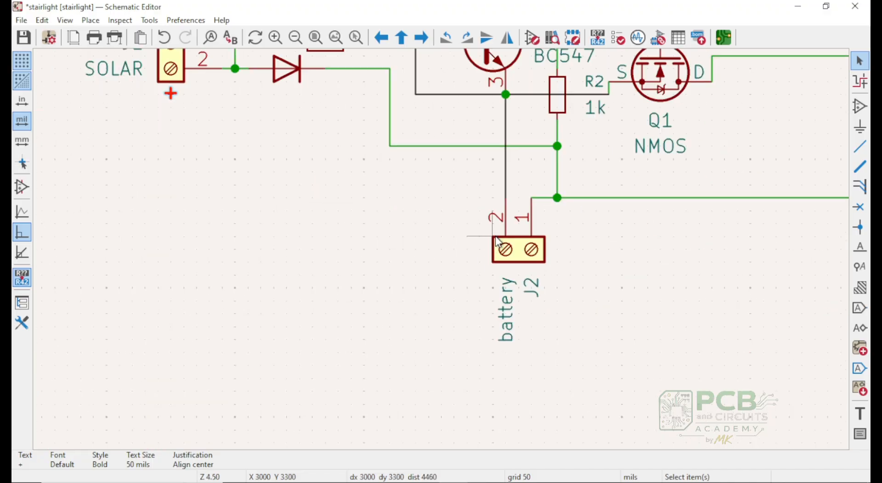
pyautogui.scroll(-3, 499, 241)
pyautogui.scroll(3, 459, 278)
pyautogui.click(460, 280)
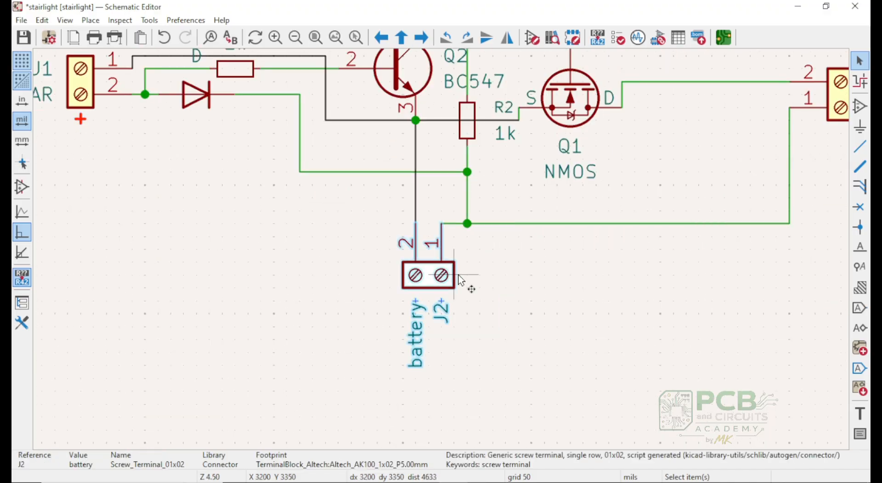
pyautogui.click(492, 278)
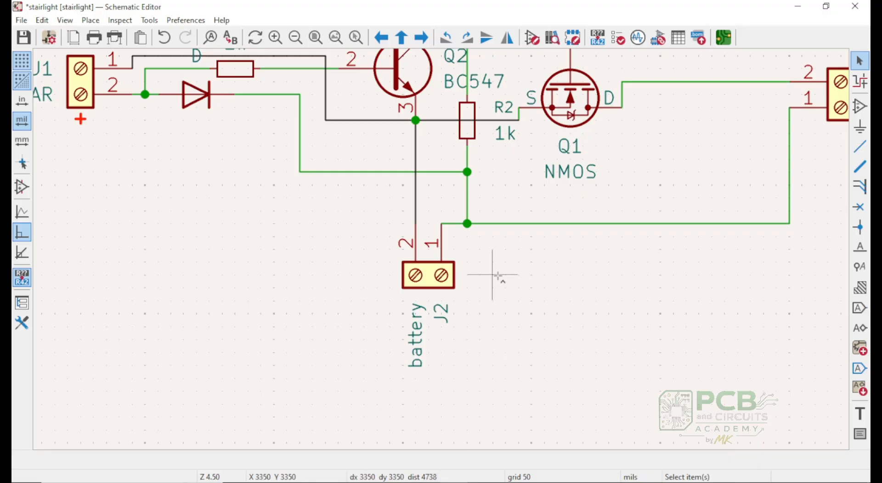
pyautogui.hotkey('ctrl', 'v')
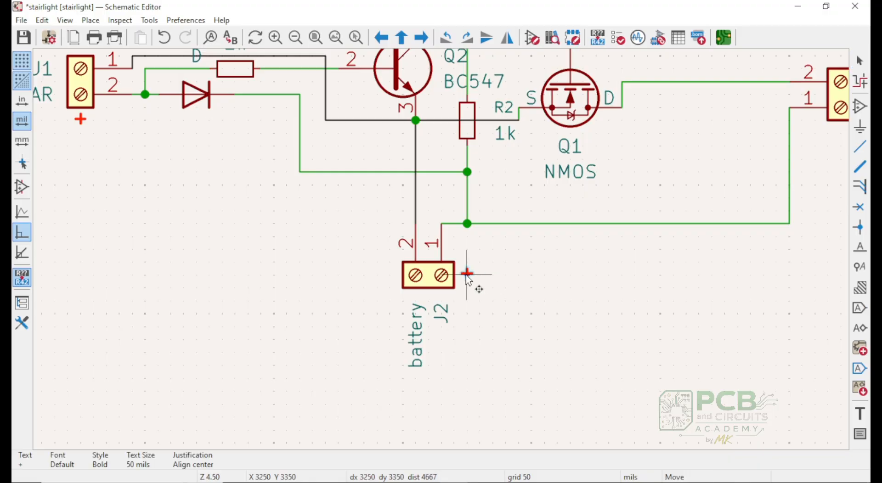
pyautogui.click(467, 275)
# - Copy the black "-" label from J1, rotate the copy horizontal and place it beside pin 2 of battery terminal J2
pyautogui.scroll(2, 173, 138)
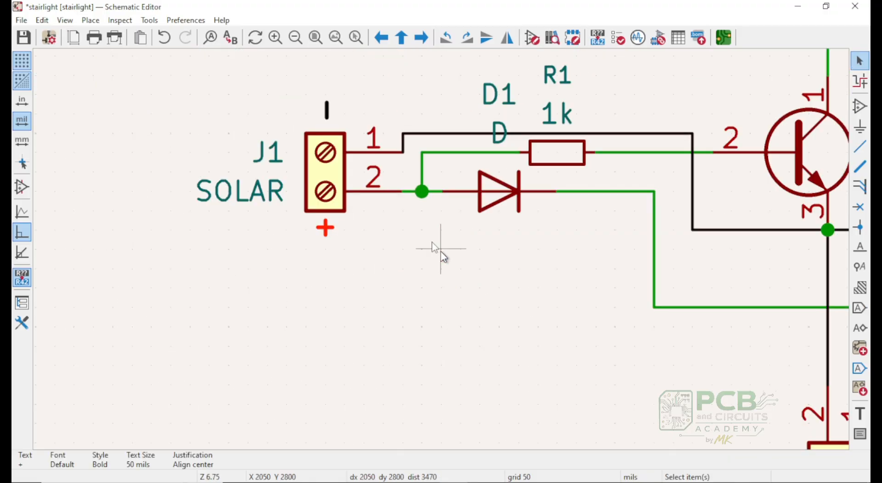
pyautogui.click(327, 111)
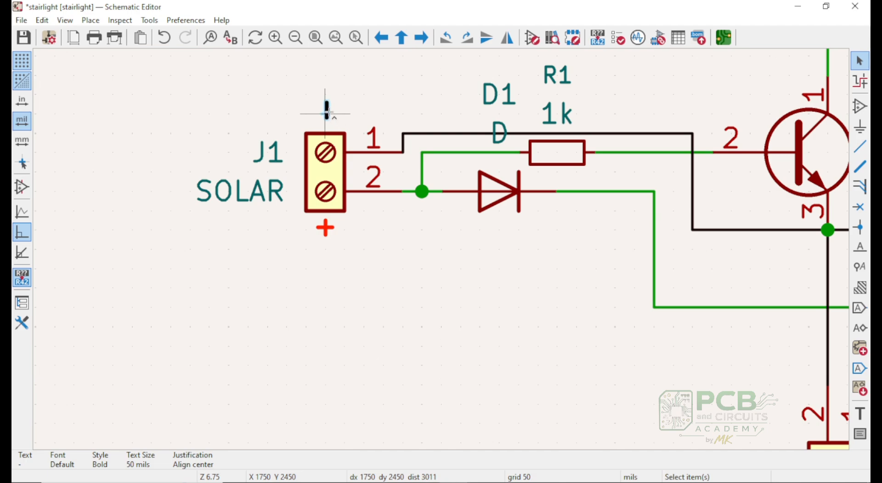
pyautogui.hotkey('ctrl', 'c')
pyautogui.hotkey('ctrl', 'v')
pyautogui.scroll(-3, 443, 246)
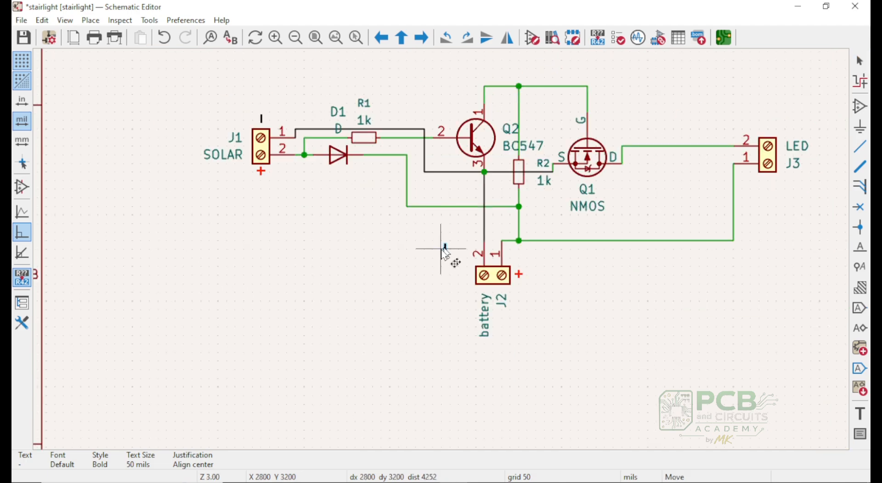
pyautogui.scroll(3, 455, 271)
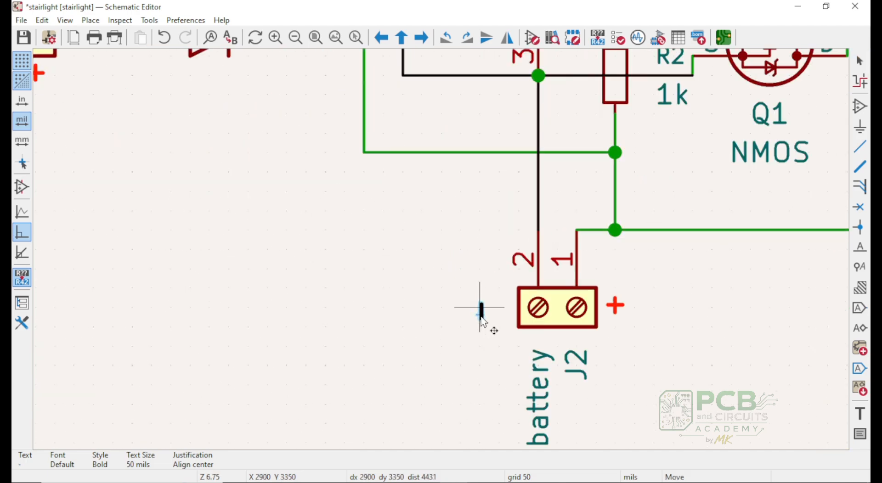
pyautogui.press('r')
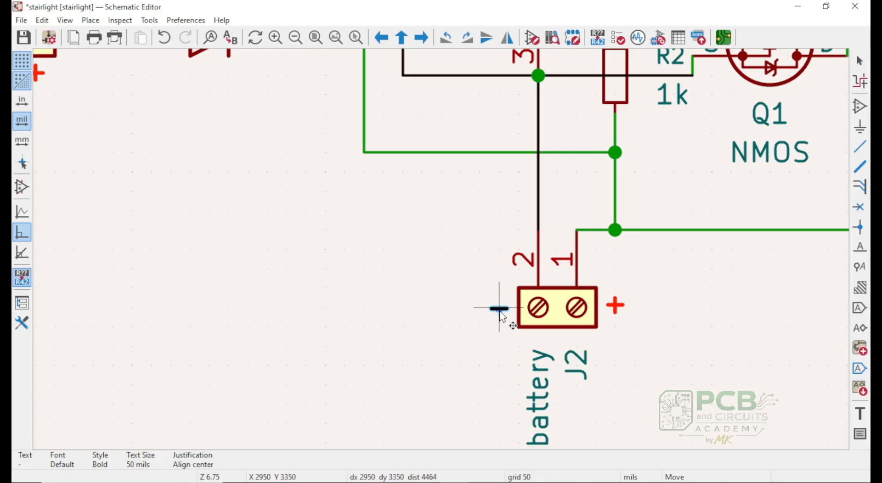
pyautogui.click(502, 312)
# - Paste another black "-" label just above the LED terminal J3, next to pin 2
pyautogui.scroll(-3, 444, 244)
pyautogui.scroll(-3, 451, 239)
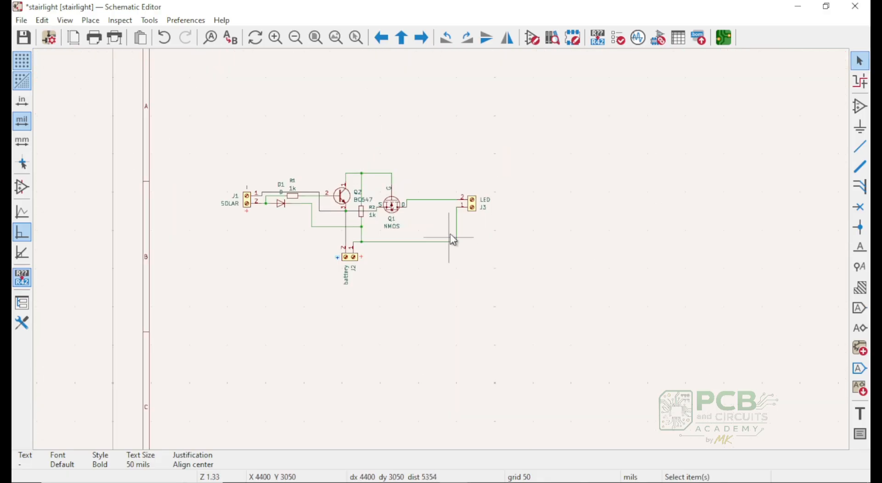
pyautogui.scroll(5, 443, 250)
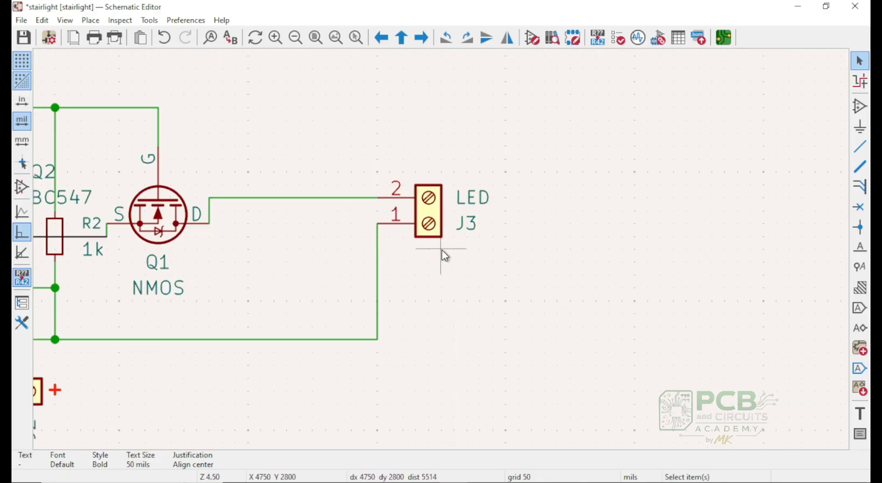
pyautogui.hotkey('ctrl', 'v')
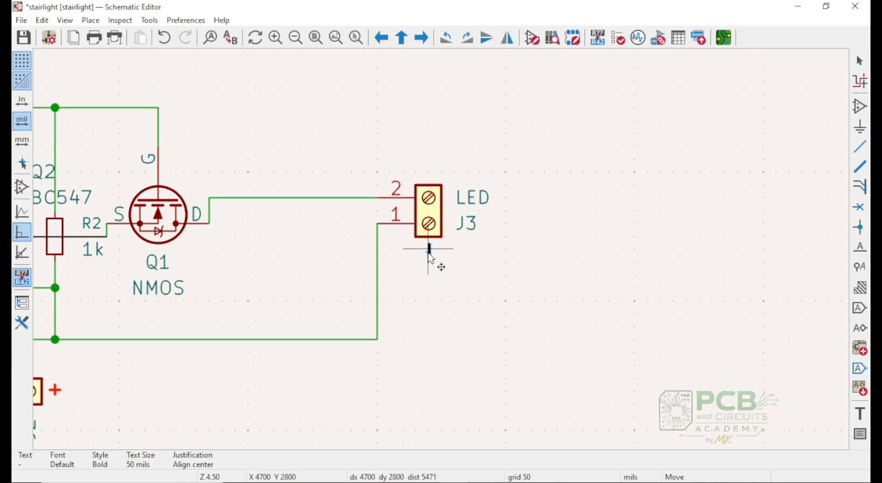
pyautogui.click(430, 176)
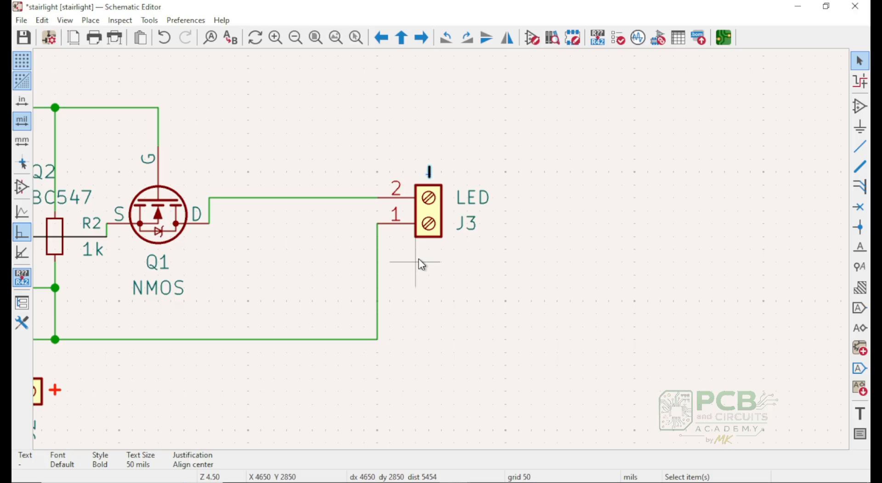
# - Duplicate the red "+" label from J2 and place the copy just below the LED terminal J3, next to pin 1
pyautogui.scroll(-2, 291, 365)
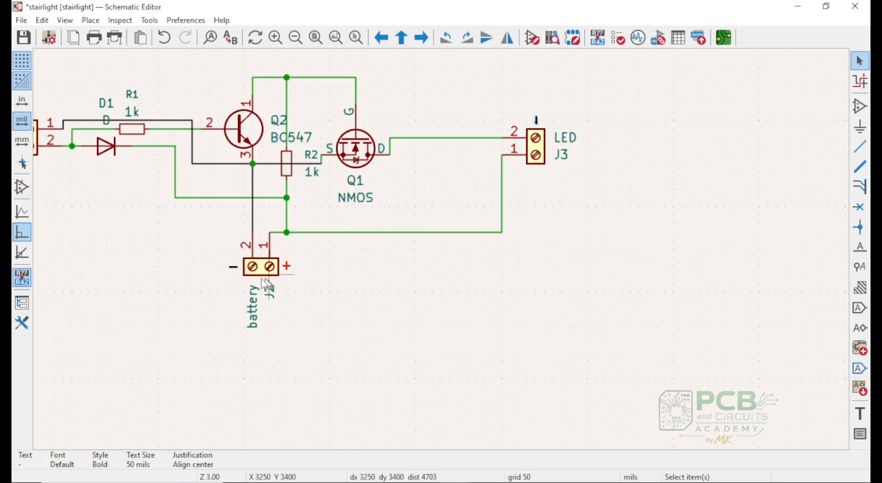
pyautogui.click(285, 266)
pyautogui.hotkey('ctrl', 'd')
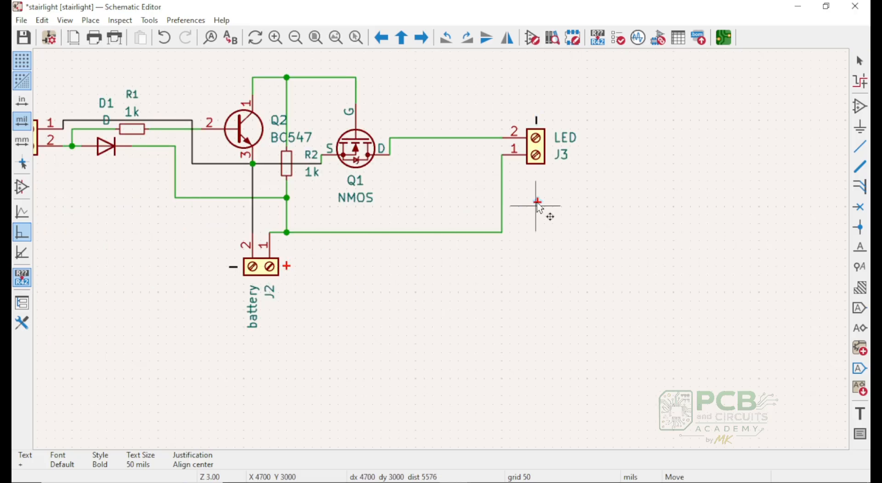
pyautogui.click(538, 173)
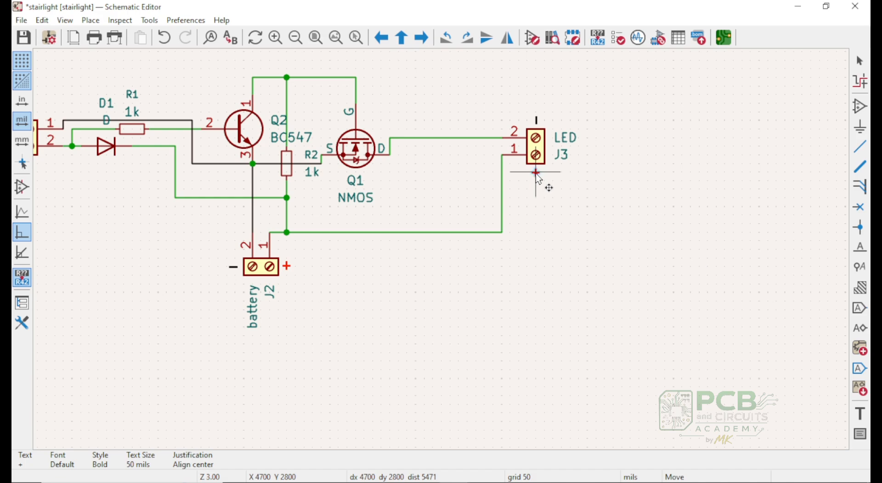
pyautogui.click(536, 173)
# - Save the stairlight schematic
pyautogui.hotkey('ctrl', 's')
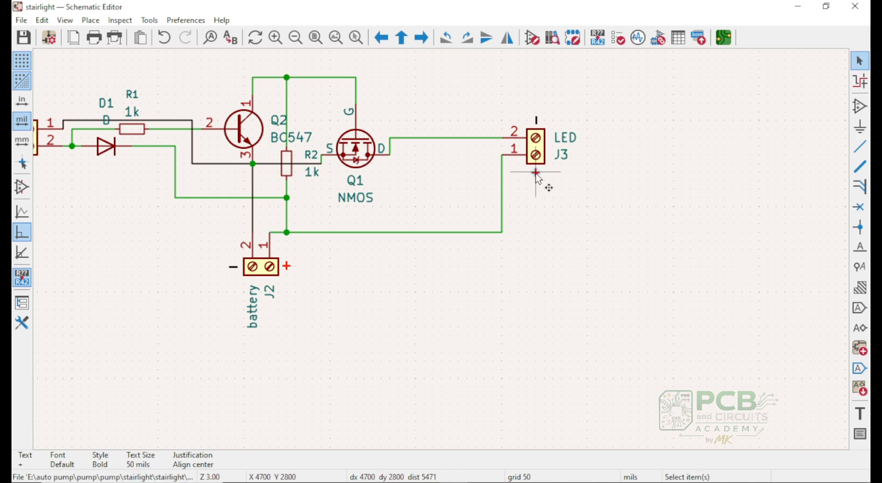
pyautogui.click(22, 21)
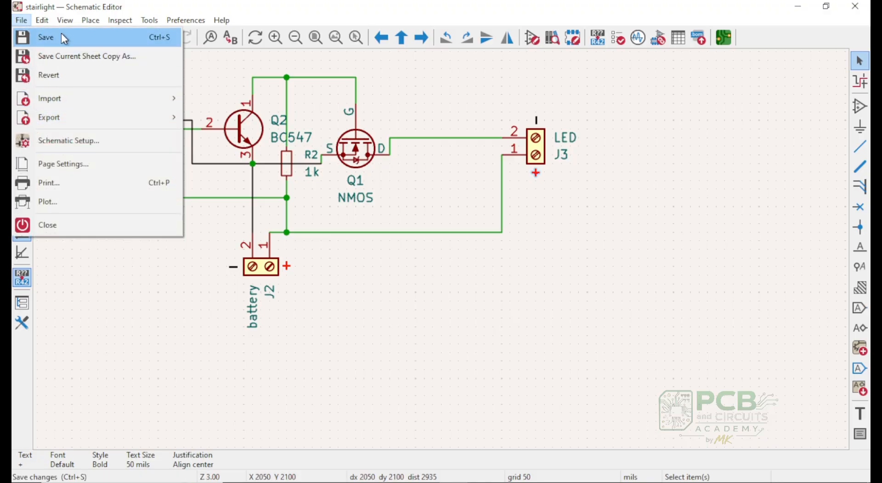
pyautogui.click(63, 36)
# - Bring the whole circuit into view and open the Assign Footprints window for the schematic
pyautogui.scroll(-3, 445, 255)
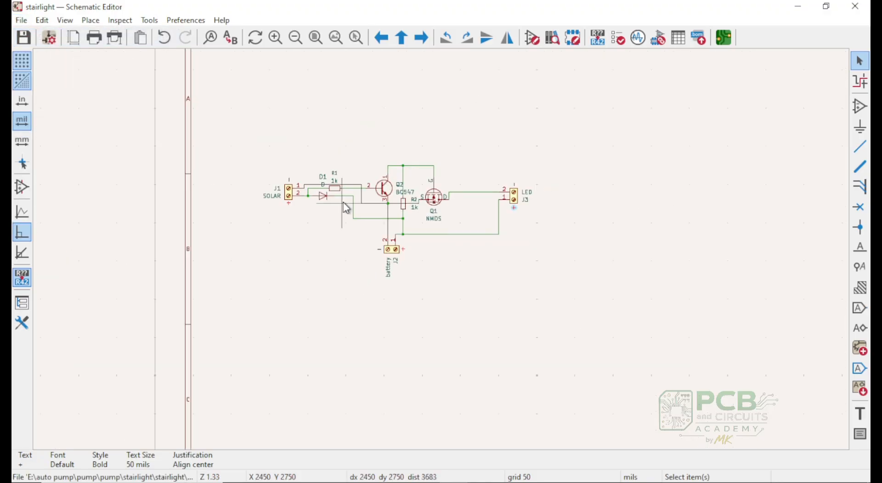
pyautogui.scroll(2, 386, 207)
pyautogui.moveTo(549, 156); pyautogui.dragTo(746, 350)
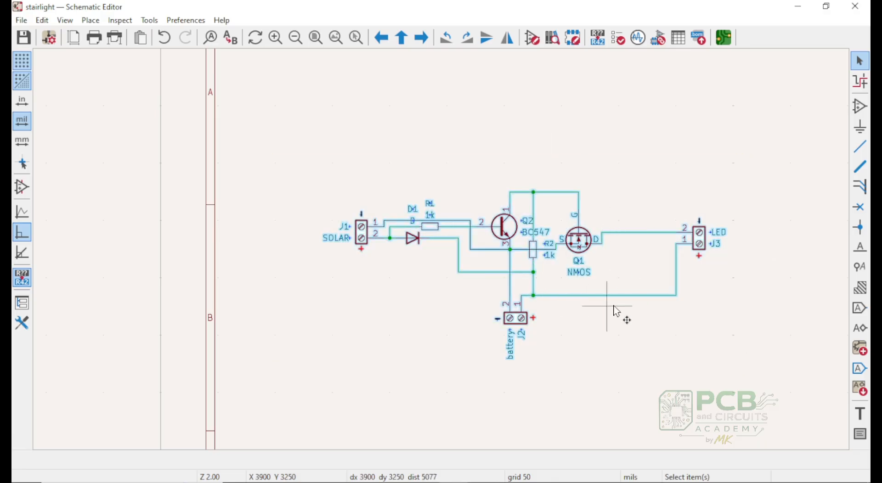
pyautogui.click(657, 44)
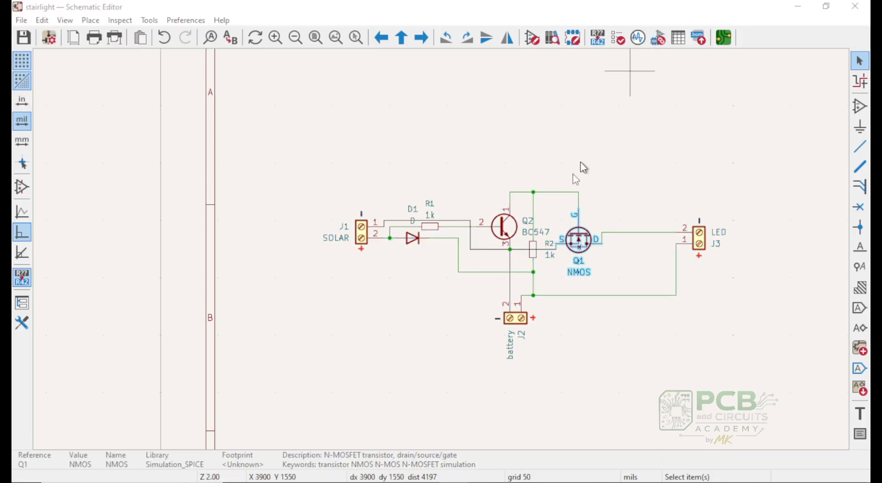
pyautogui.moveTo(454, 478)
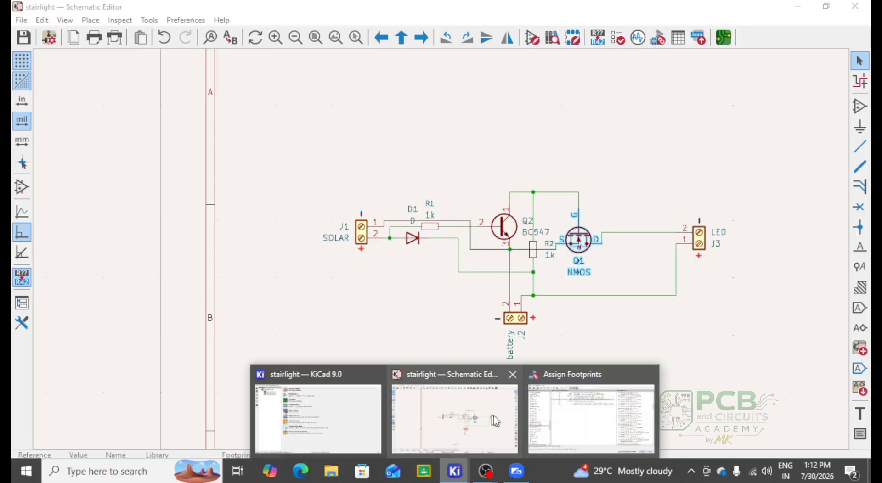
pyautogui.click(543, 408)
# - Select NMOS Q1 in the footprint assignments and filter the footprints to the Package_TO_SOT_THT library
pyautogui.click(344, 115)
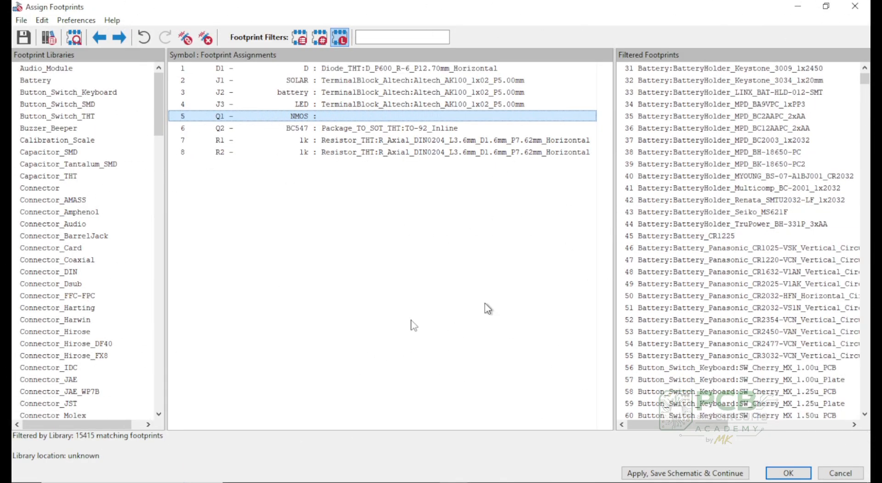
pyautogui.scroll(-7, 46, 331)
pyautogui.scroll(-15, 49, 324)
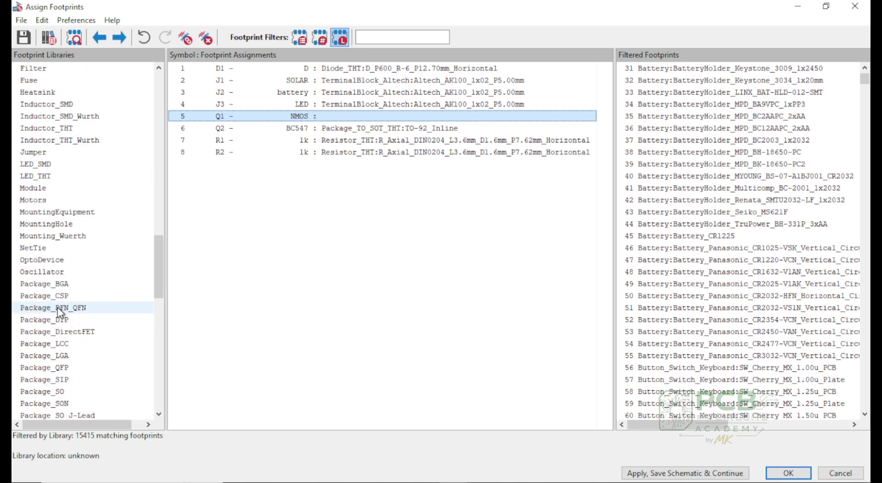
pyautogui.scroll(-2, 59, 313)
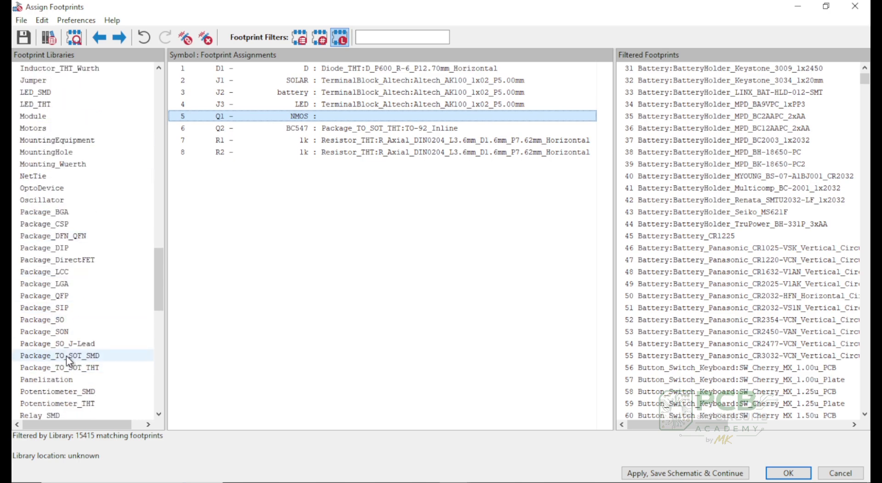
pyautogui.click(69, 367)
# - Find and preview the TO-220-3_Vertical footprint, close the preview, and assign that footprint to NMOS Q1
pyautogui.scroll(-11, 688, 251)
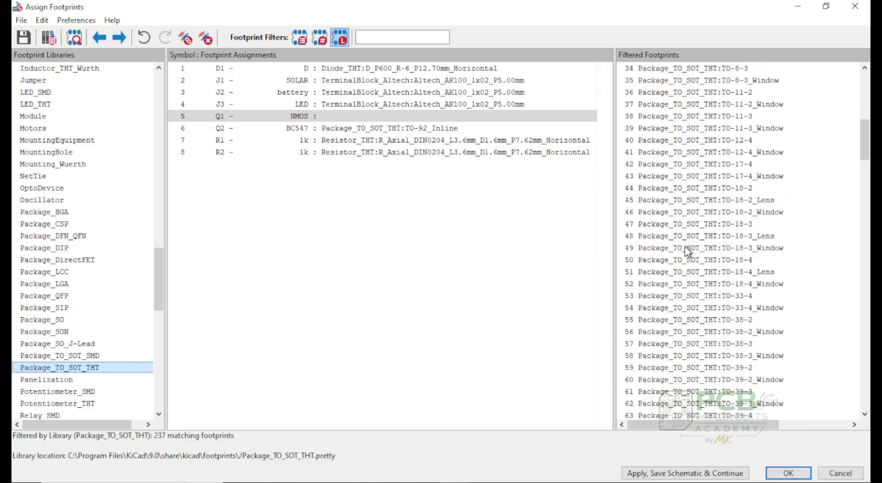
pyautogui.scroll(-20, 687, 252)
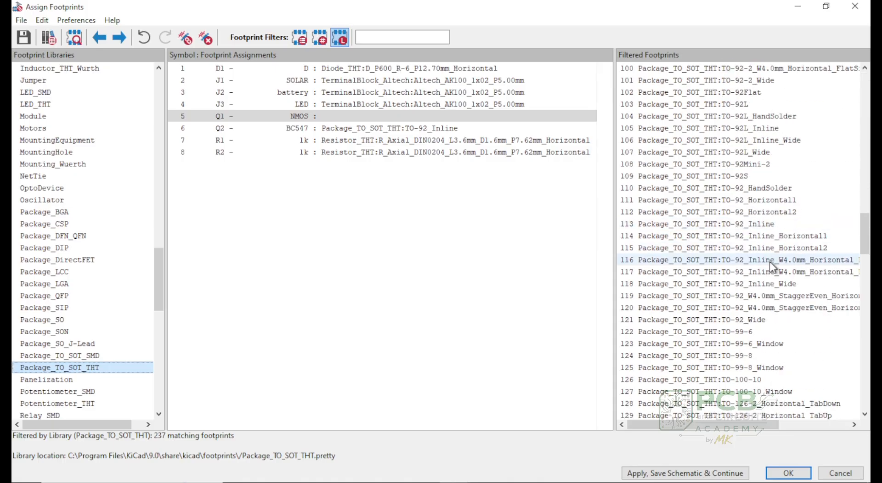
pyautogui.scroll(-20, 771, 265)
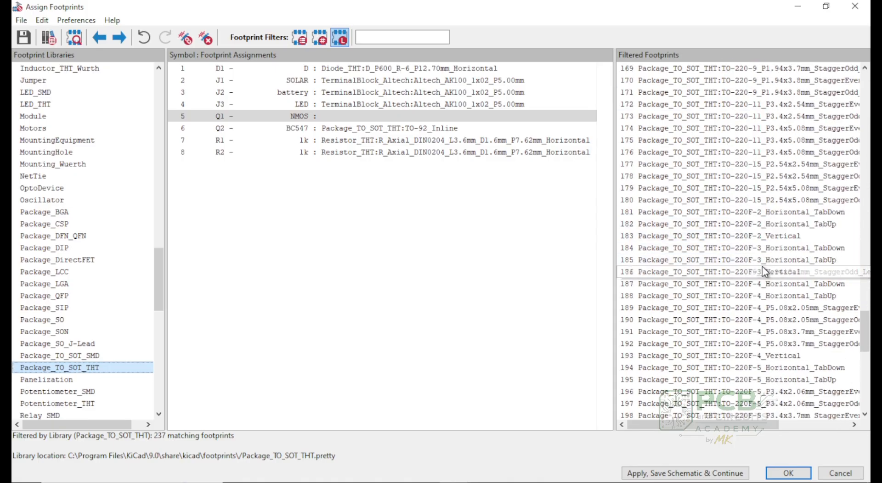
pyautogui.scroll(-13, 762, 267)
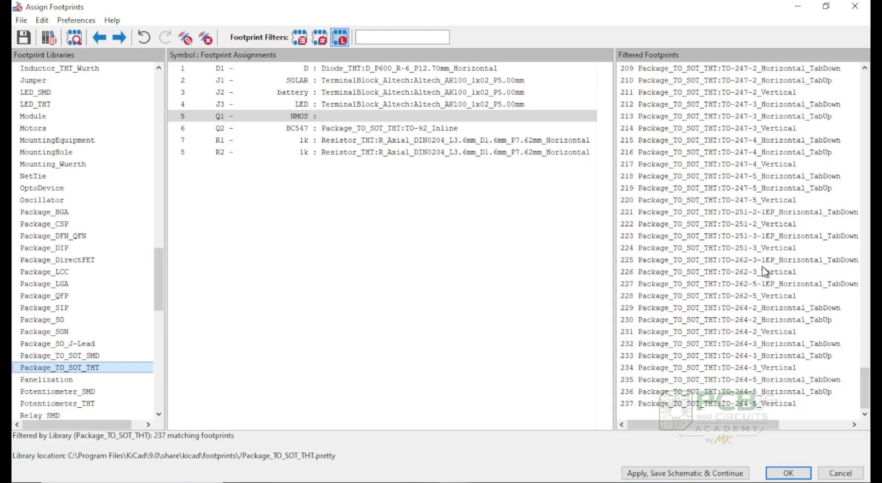
pyautogui.scroll(20, 763, 269)
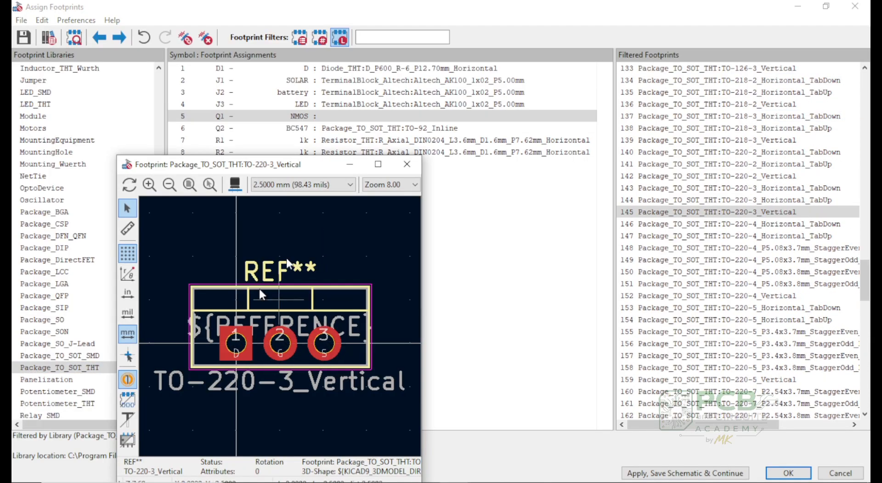
pyautogui.click(415, 161)
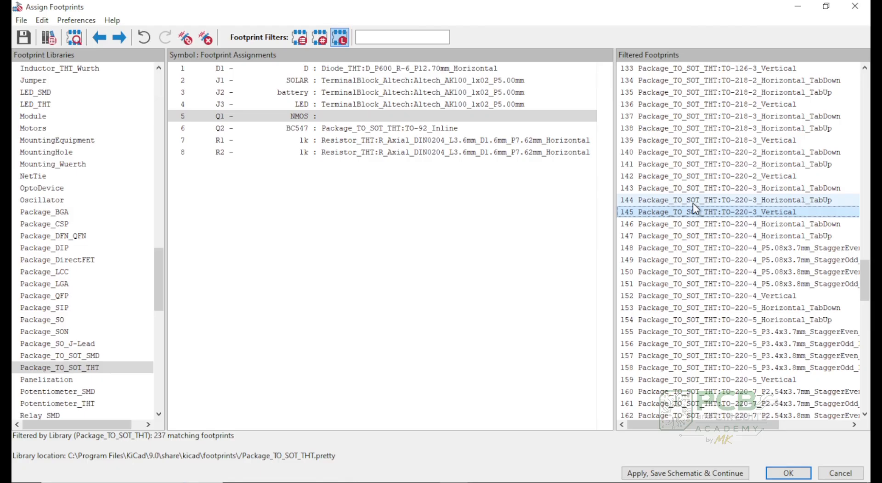
pyautogui.doubleClick(724, 213)
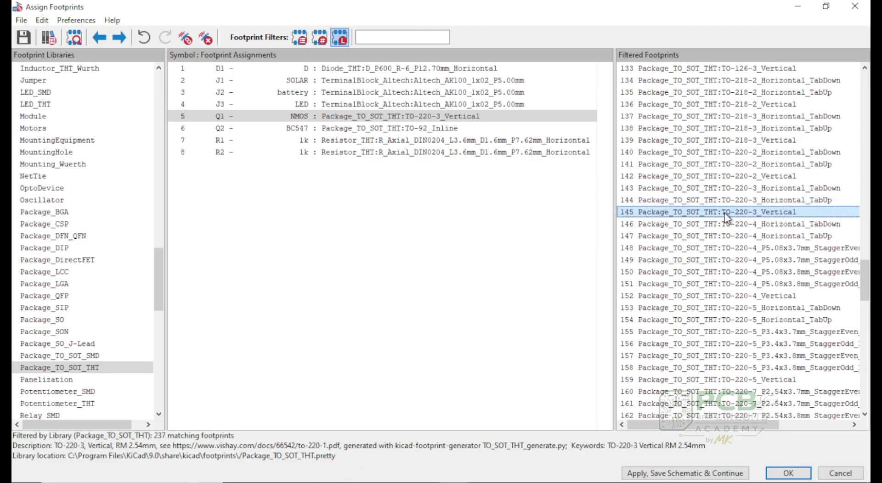
# - Preview the footprints assigned to diode D1 and to the SOLAR terminal J1
pyautogui.click(442, 69)
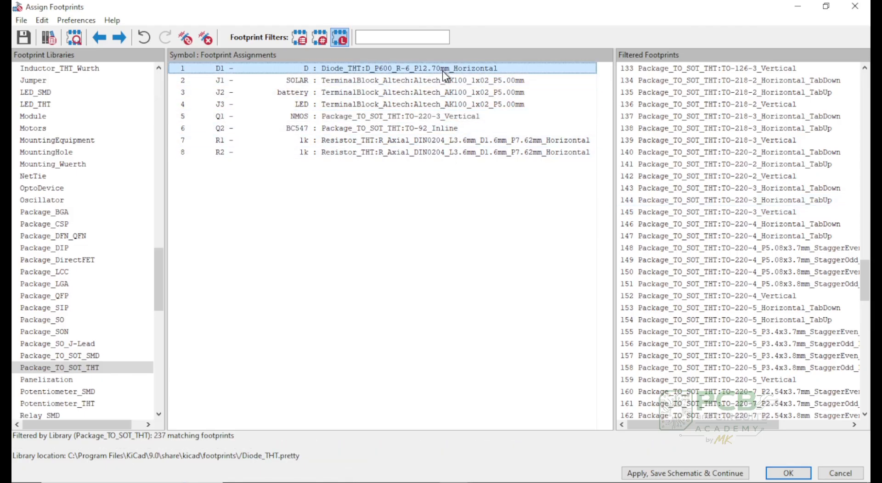
pyautogui.click(75, 37)
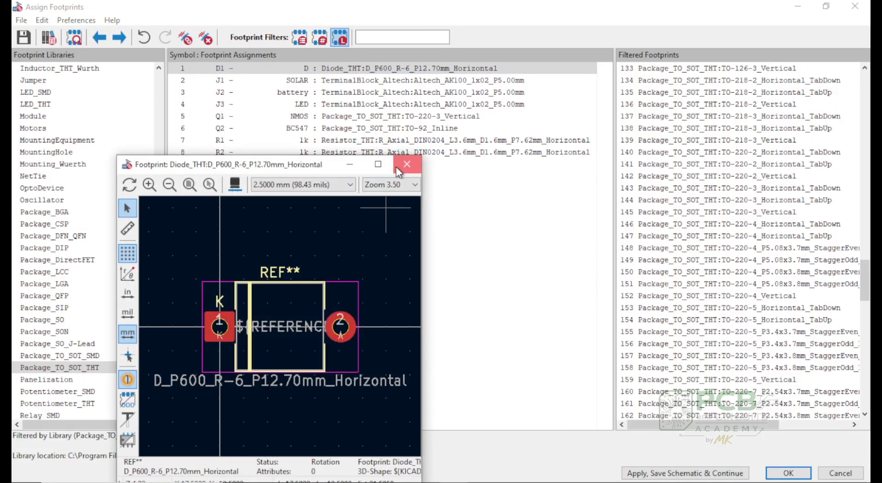
pyautogui.click(396, 167)
pyautogui.click(386, 81)
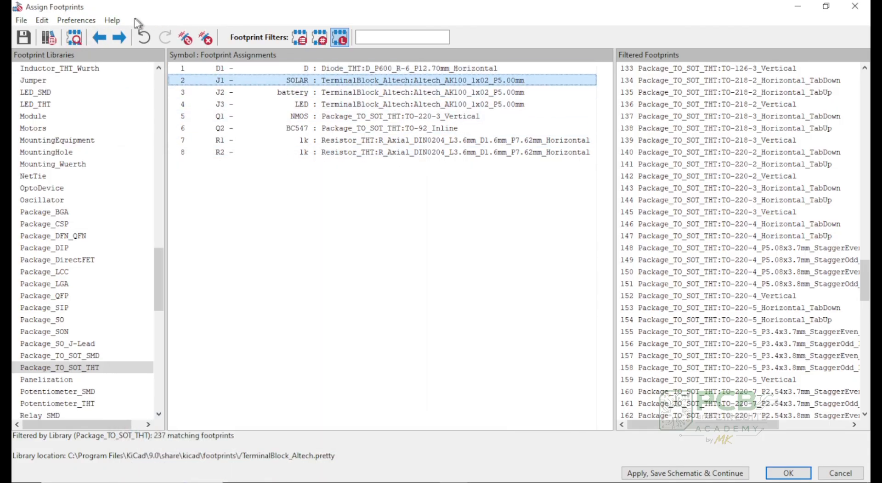
pyautogui.click(75, 37)
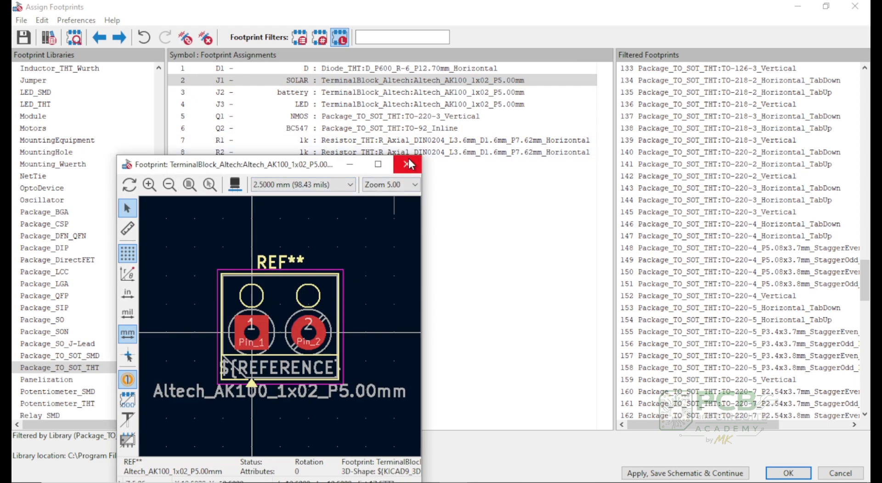
# - Select the screw terminals J1, J2 and J3 together and list the footprints of the TerminalBlock_WAGO library
pyautogui.click(448, 81)
pyautogui.click(448, 76)
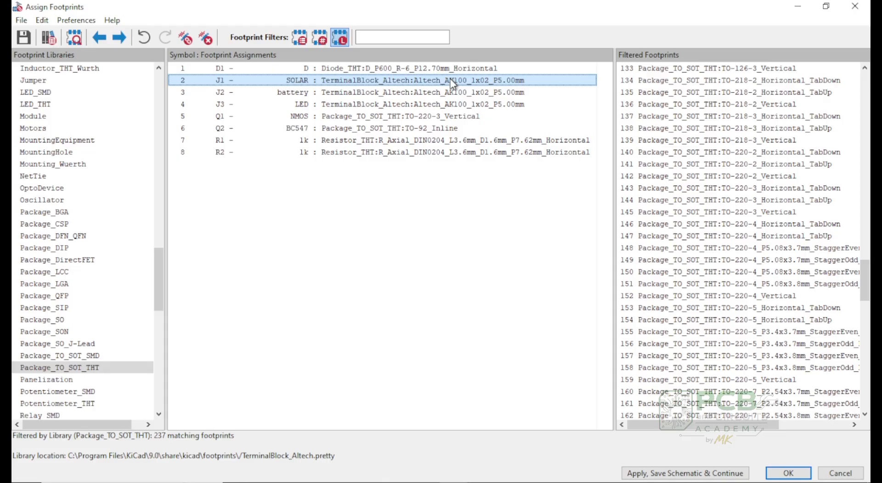
pyautogui.keyDown('shift'); pyautogui.click(451, 92); pyautogui.keyUp('shift')
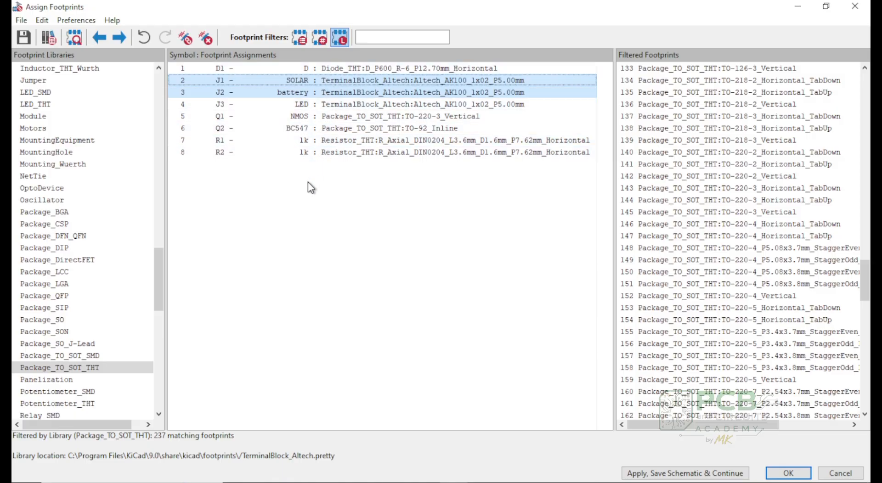
pyautogui.keyDown('shift'); pyautogui.click(340, 103); pyautogui.keyUp('shift')
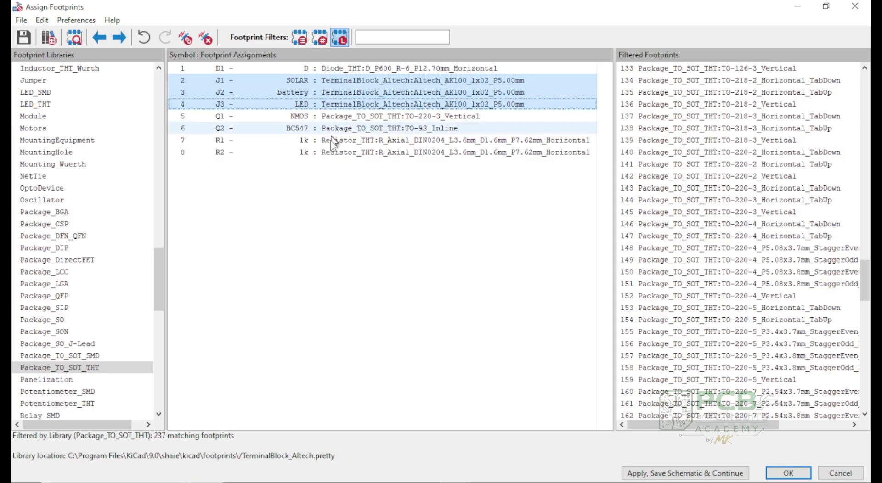
pyautogui.scroll(-20, 709, 180)
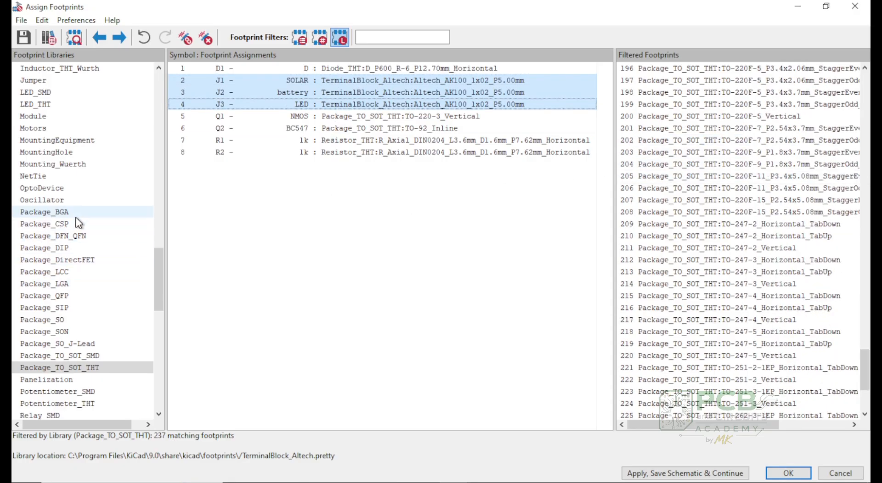
pyautogui.scroll(-14, 62, 266)
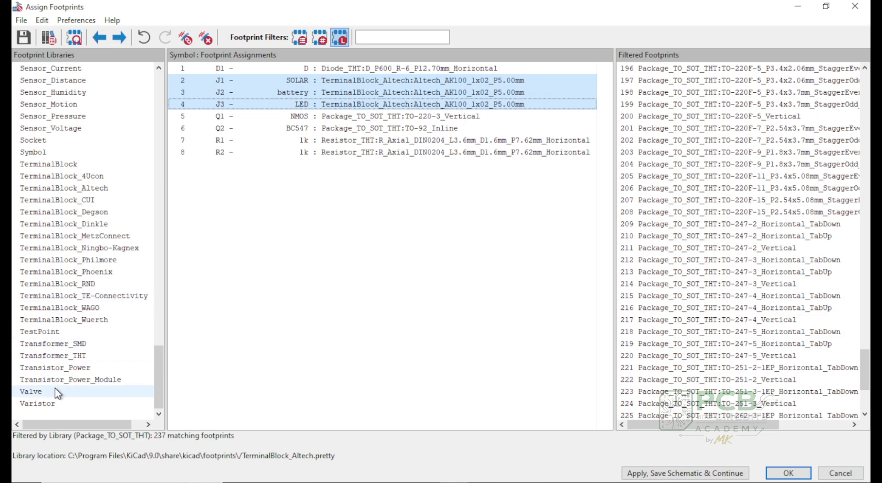
pyautogui.click(84, 308)
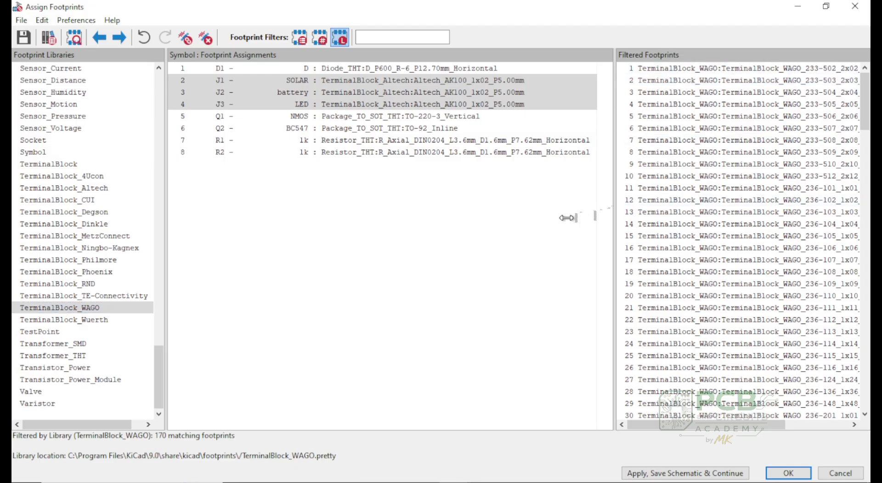
# - Widen the filtered footprint list and compare the TerminalBlock_WAGO footprints with those of the TerminalBlock_Altech library
pyautogui.moveTo(568, 217); pyautogui.dragTo(567, 218)
pyautogui.scroll(-8, 735, 151)
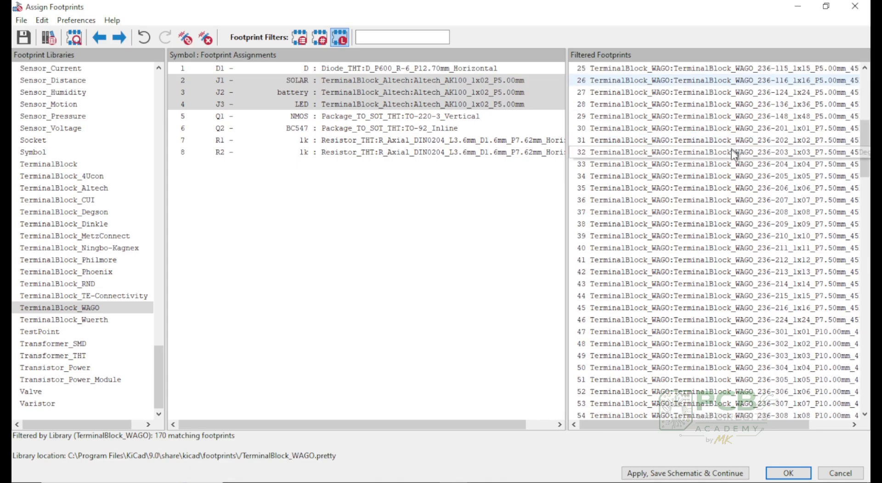
pyautogui.scroll(8, 731, 155)
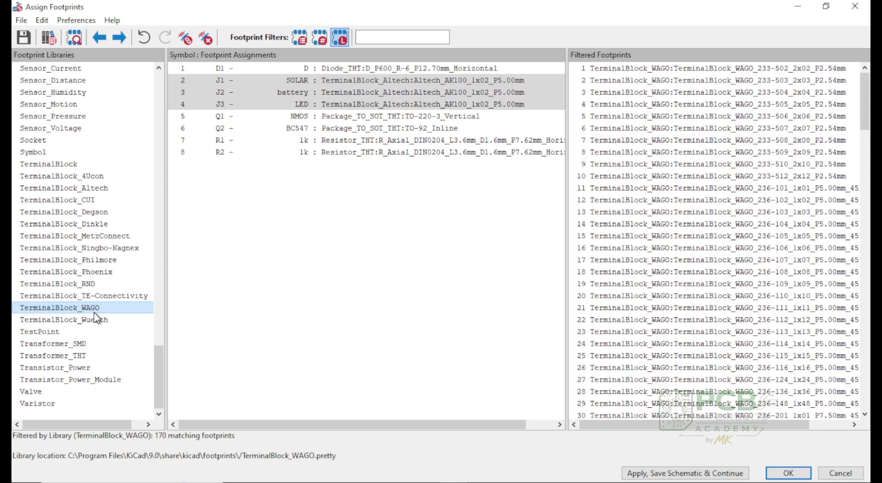
pyautogui.click(101, 189)
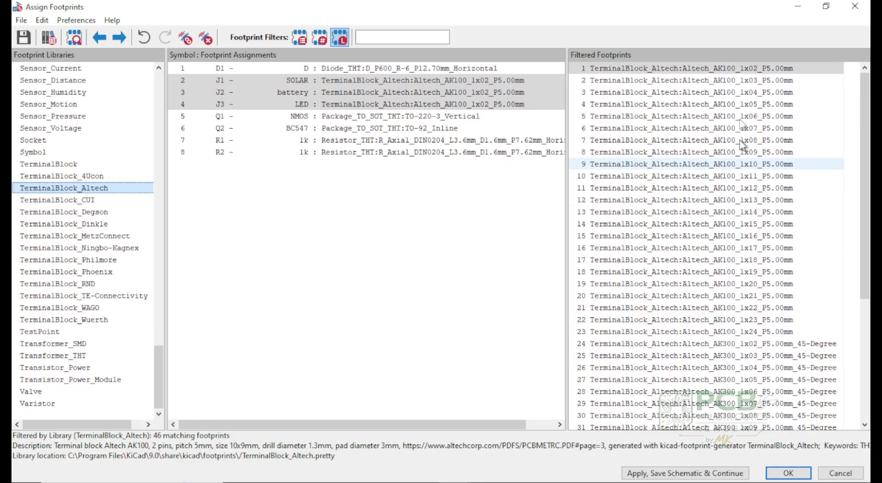
pyautogui.scroll(-5, 734, 250)
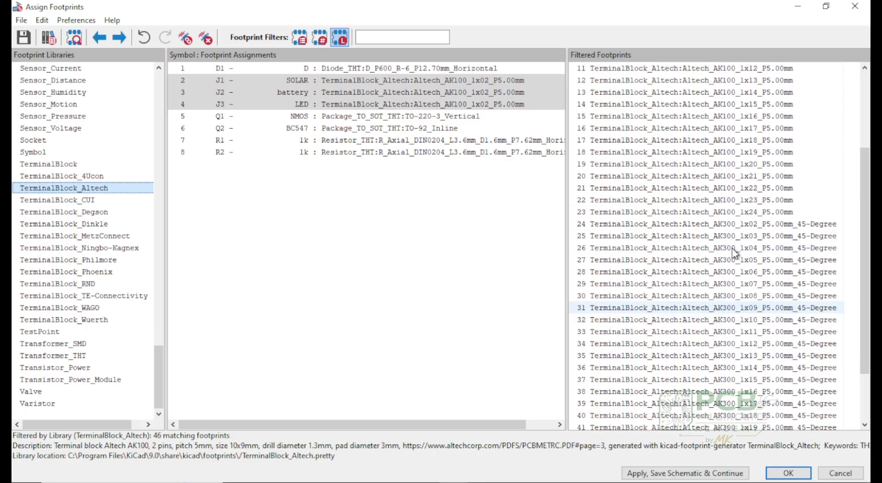
pyautogui.scroll(5, 734, 252)
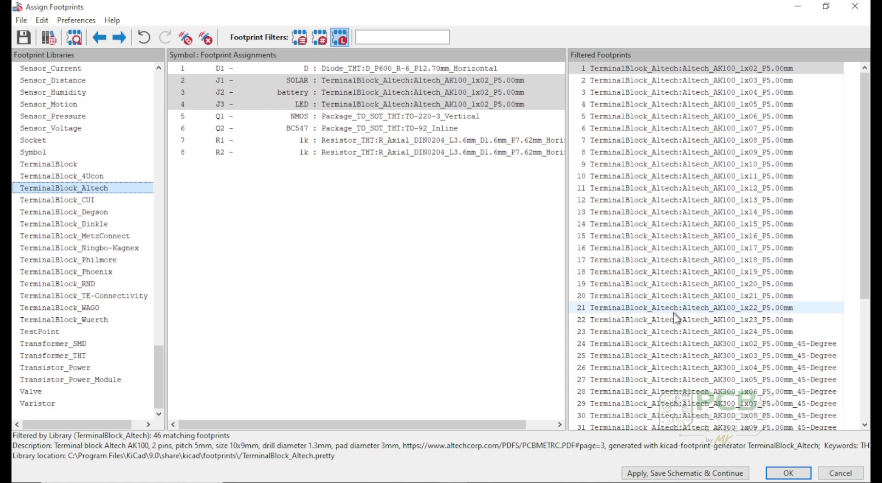
# - Preview the two-pin TerminalBlock_WAGO_236-102_1x02_P5.00mm footprint from the TerminalBlock_WAGO library and close the preview
pyautogui.click(76, 309)
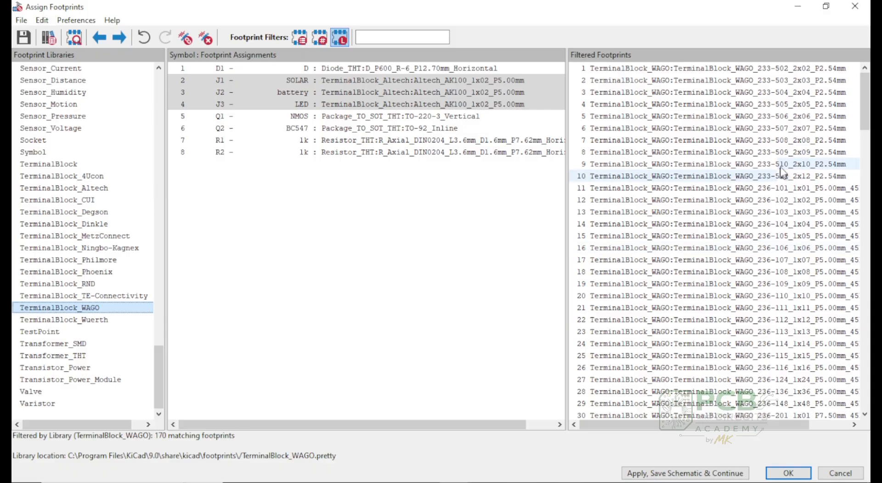
pyautogui.scroll(-12, 781, 170)
pyautogui.scroll(12, 782, 163)
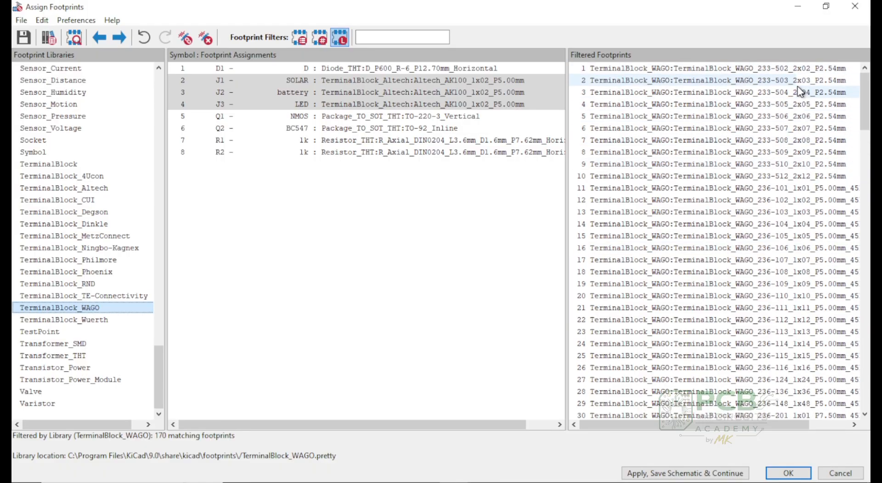
pyautogui.click(803, 199)
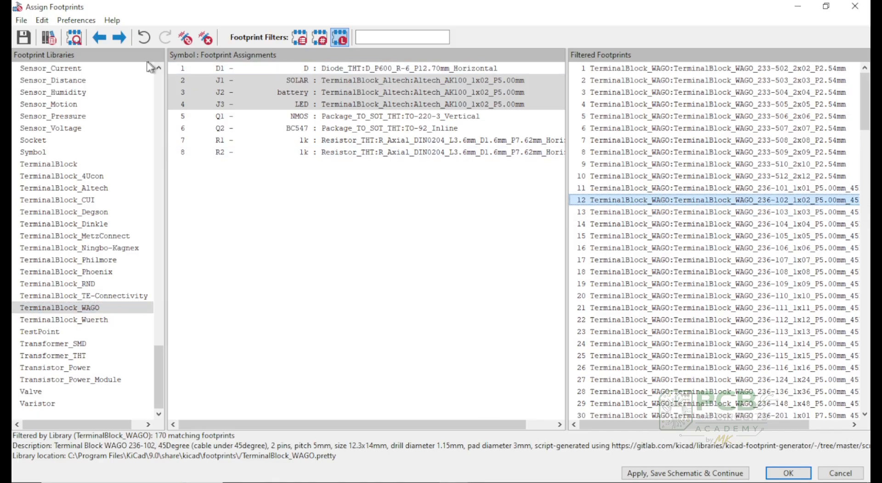
pyautogui.moveTo(240, 477)
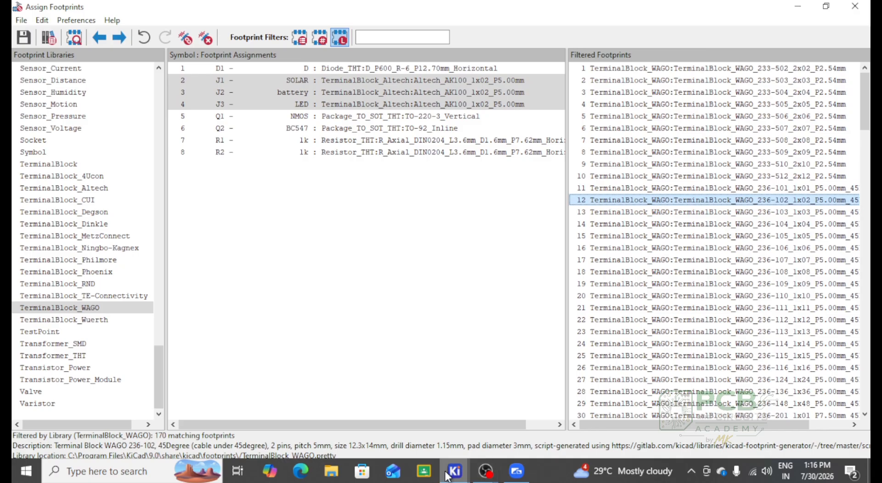
pyautogui.moveTo(448, 476)
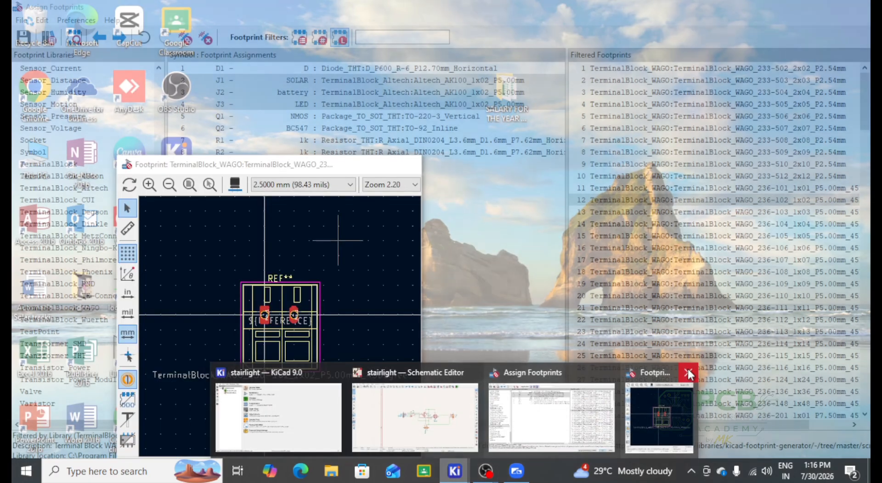
pyautogui.click(687, 370)
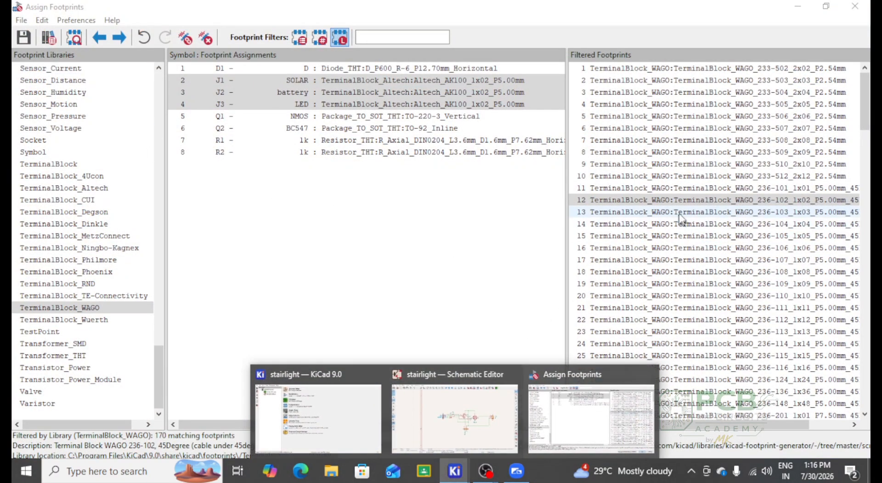
# - Deselect the terminals and preview the TerminalBlock_WAGO_2601-1102_1x02_P3.50mm_Horizontal footprint
pyautogui.click(360, 228)
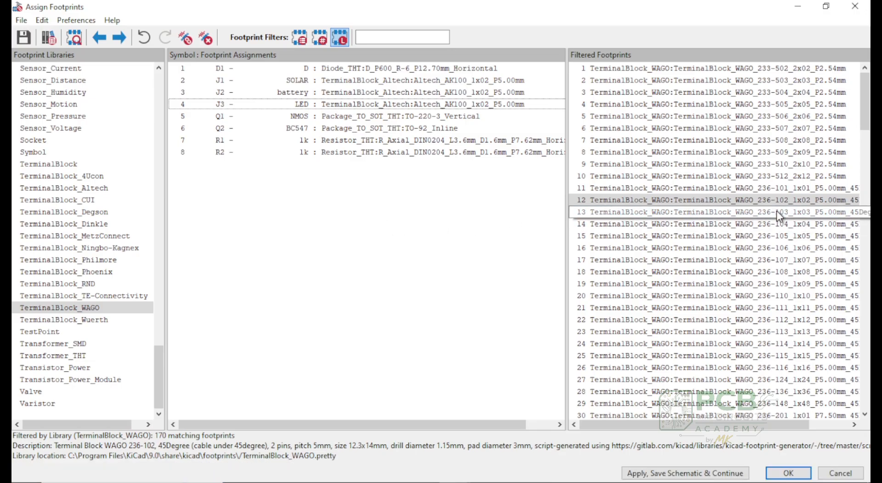
pyautogui.scroll(-20, 776, 236)
pyautogui.scroll(-20, 776, 236)
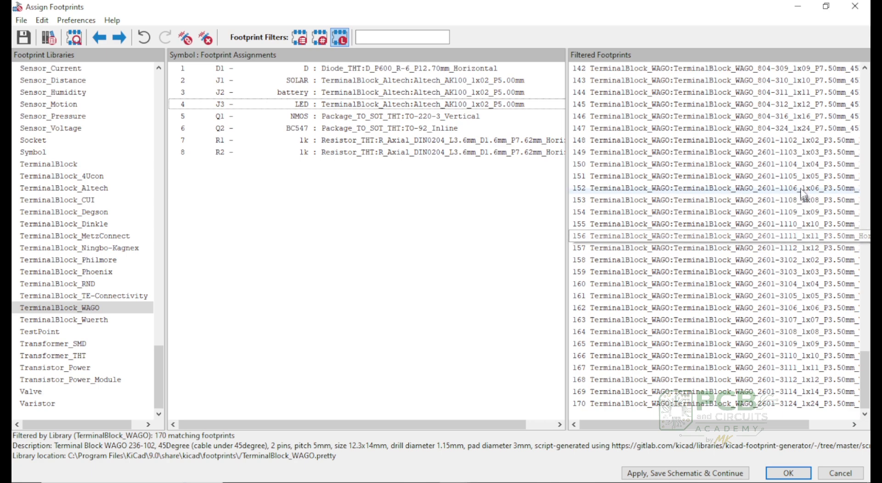
pyautogui.click(810, 140)
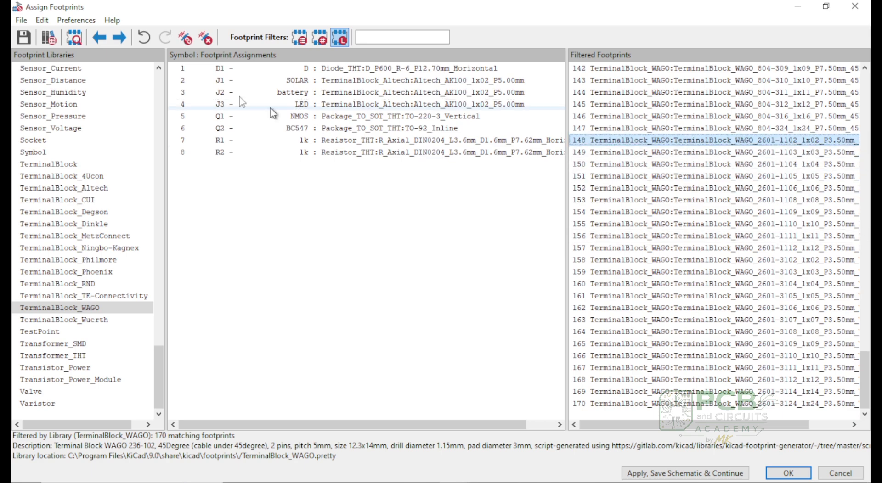
pyautogui.click(68, 38)
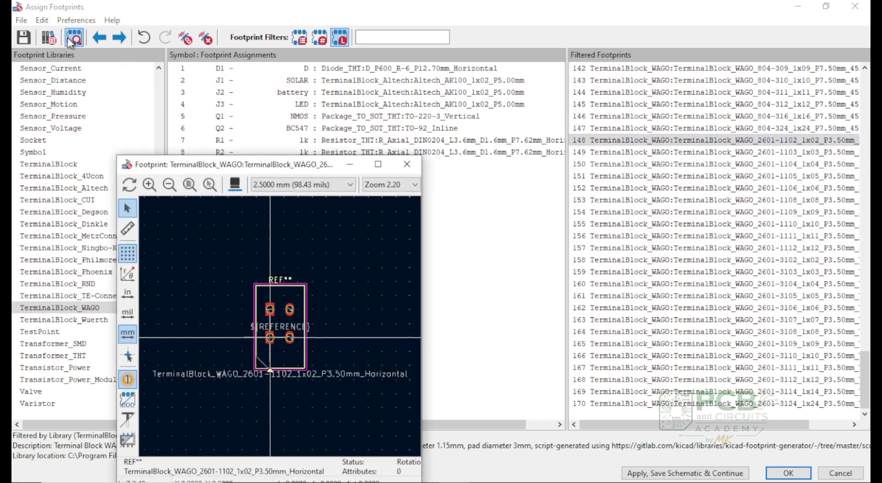
# - Examine the pads and outline of the previewed TerminalBlock_WAGO_2601-1102_1x02_P3.50mm_Horizontal footprint up close
pyautogui.scroll(5, 247, 371)
pyautogui.scroll(-5, 280, 326)
pyautogui.scroll(4, 280, 324)
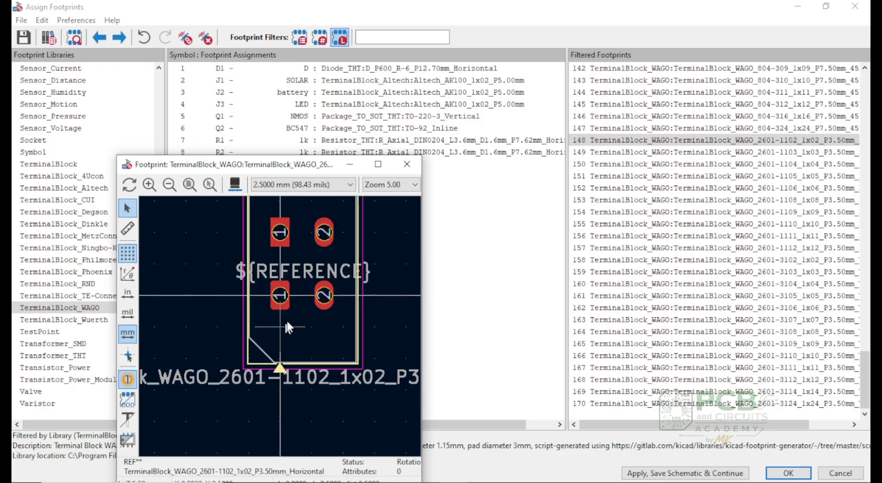
pyautogui.scroll(-3, 281, 332)
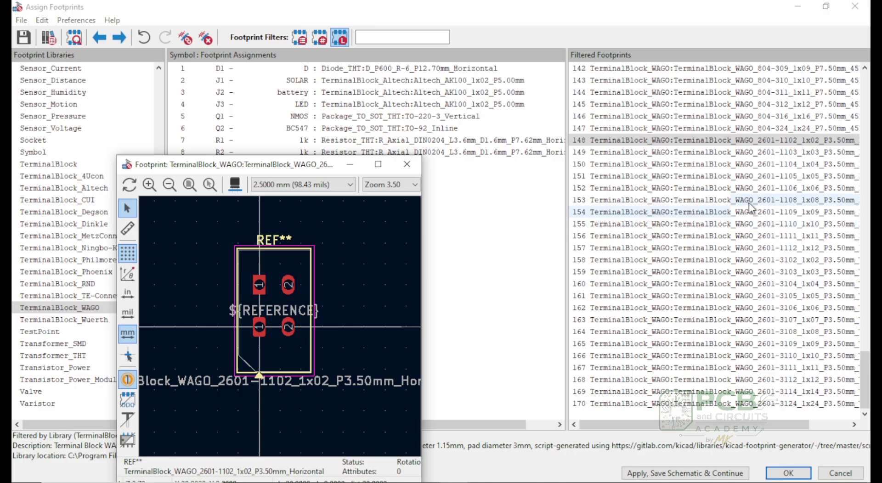
# - Preview the two-pin TerminalBlock_WAGO_236-602_1x02_P10.00mm_45Degree footprint and close its preview
pyautogui.scroll(5, 777, 197)
pyautogui.scroll(11, 779, 193)
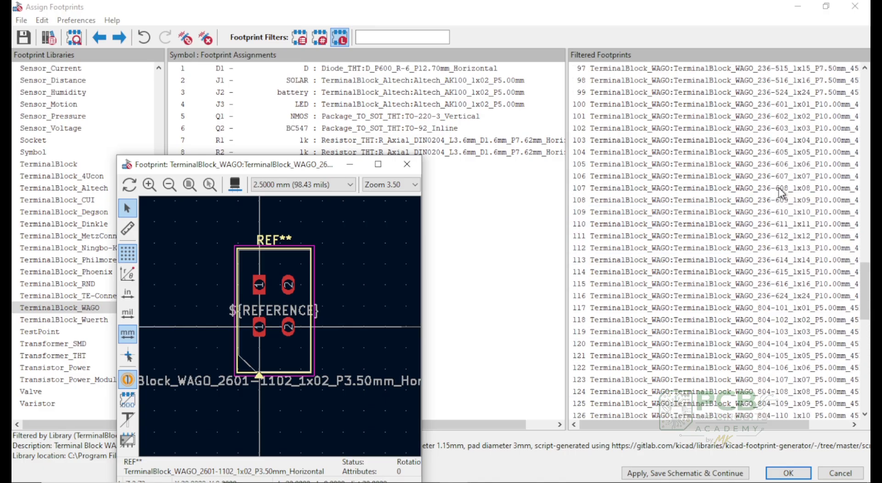
pyautogui.click(776, 152)
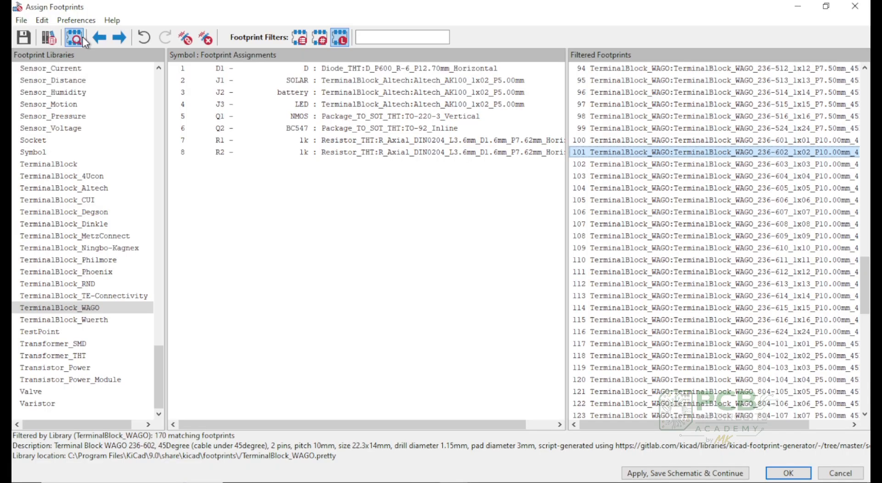
pyautogui.moveTo(630, 453)
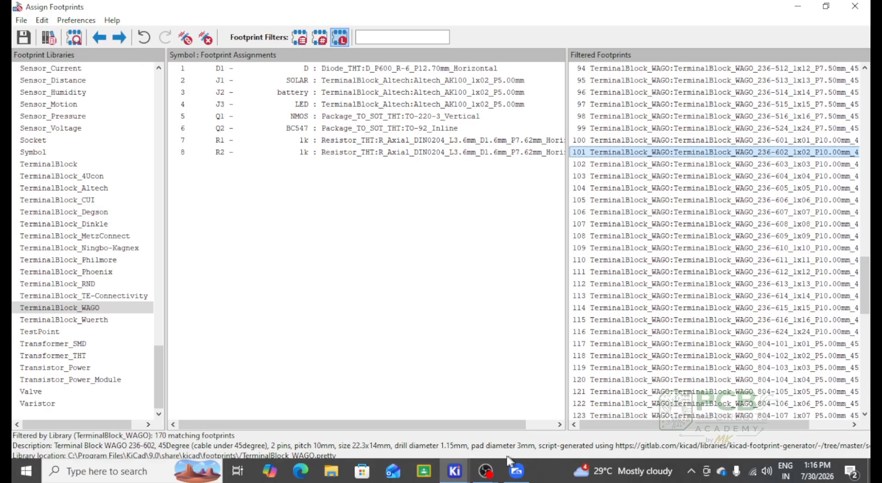
pyautogui.click(463, 475)
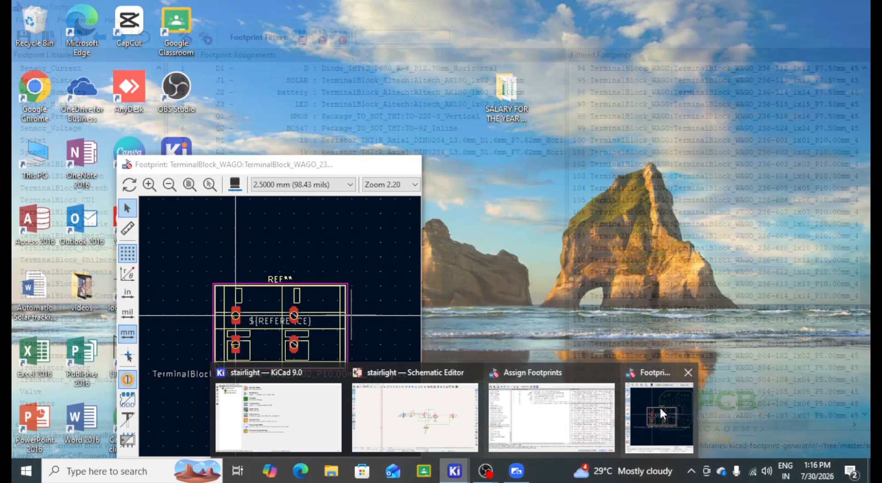
pyautogui.click(660, 407)
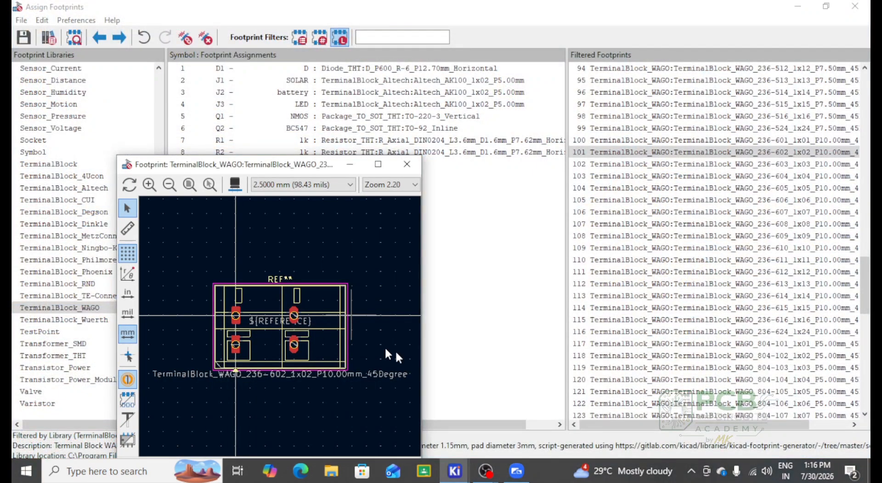
pyautogui.click(407, 164)
# - List the TerminalBlock_Altech library and examine the pads of Altech_AK300_1x02_P5.00mm_45-Degree in the footprint preview
pyautogui.scroll(20, 662, 207)
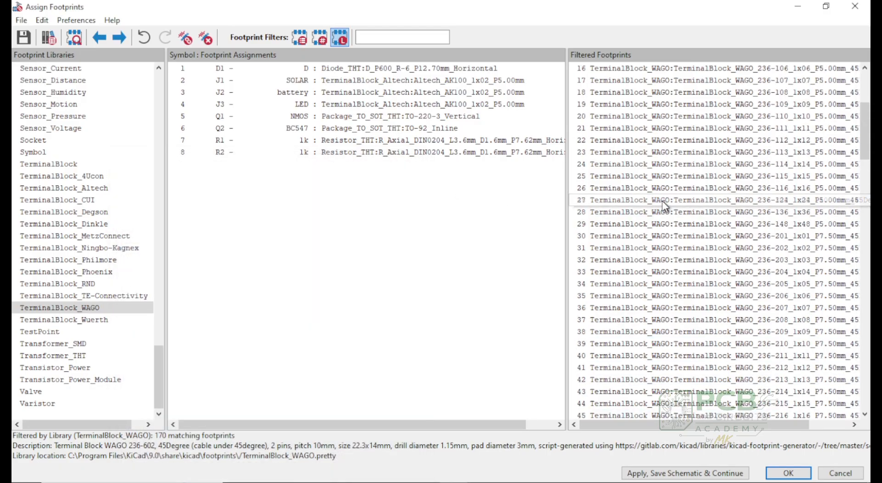
pyautogui.click(51, 187)
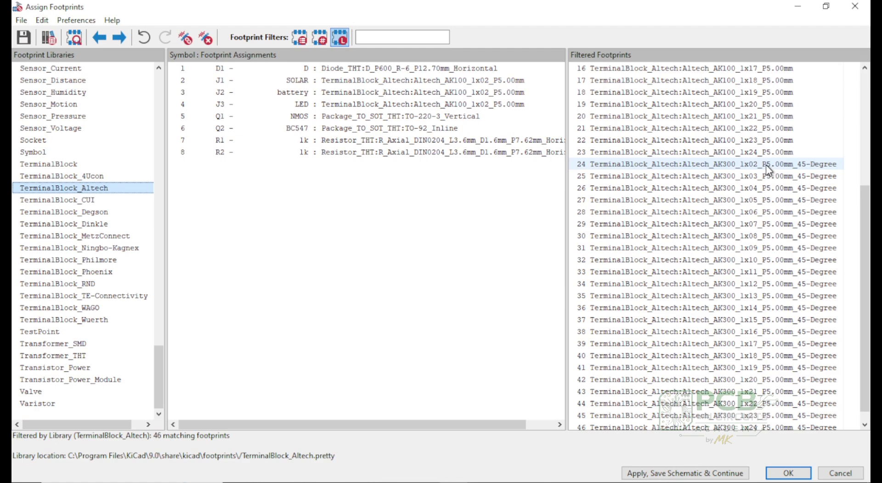
pyautogui.click(765, 164)
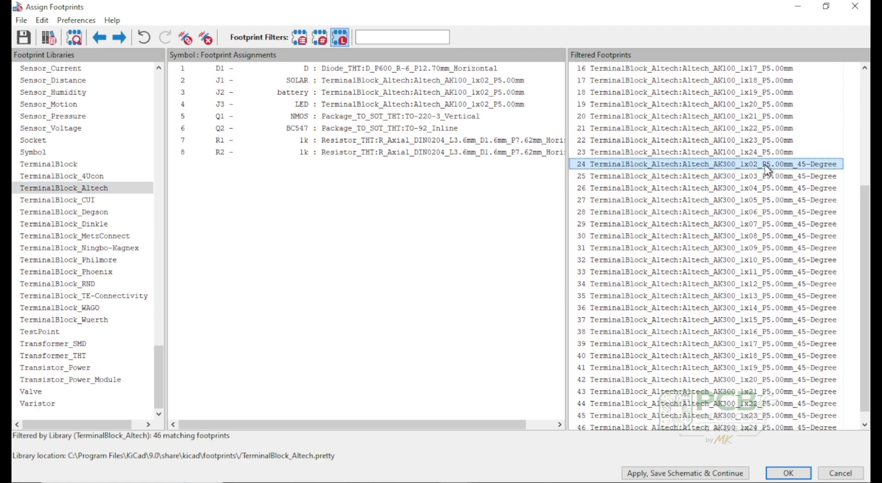
pyautogui.click(79, 39)
pyautogui.scroll(5, 309, 343)
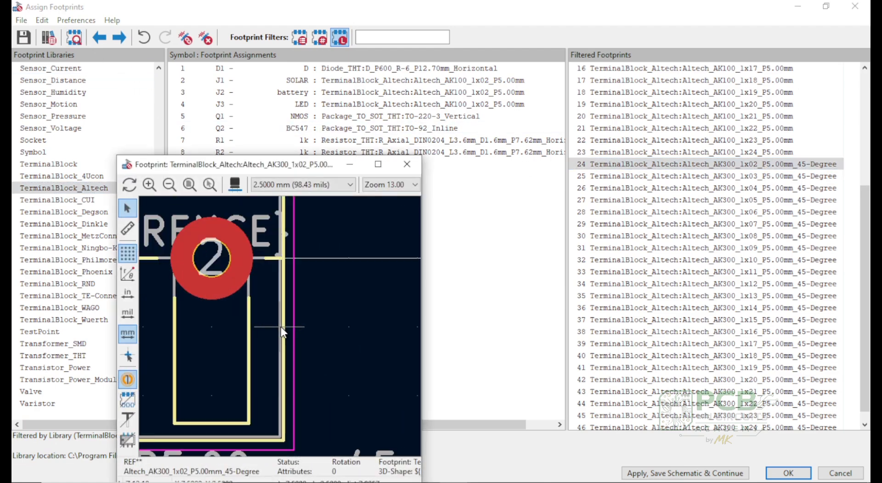
pyautogui.scroll(-2, 280, 327)
pyautogui.scroll(2, 281, 327)
pyautogui.scroll(-1, 281, 327)
pyautogui.scroll(-3, 281, 324)
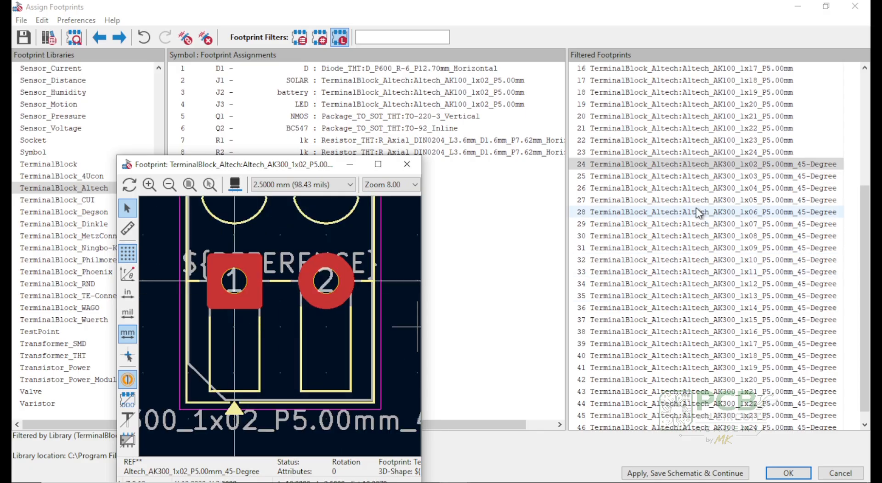
# - Preview the Altech_AK100_1x02_P5.00mm footprint, examine its two pads and return to the footprint assignments
pyautogui.scroll(-1, 742, 274)
pyautogui.scroll(5, 740, 273)
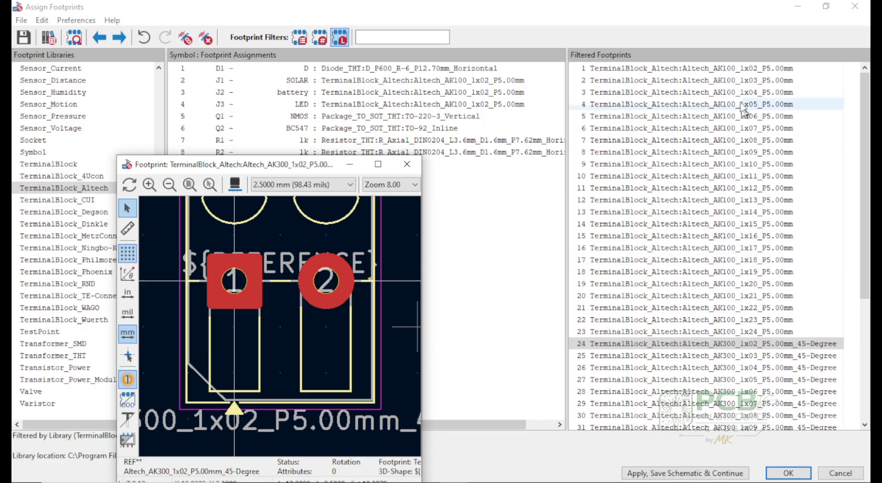
pyautogui.click(737, 71)
pyautogui.click(737, 71)
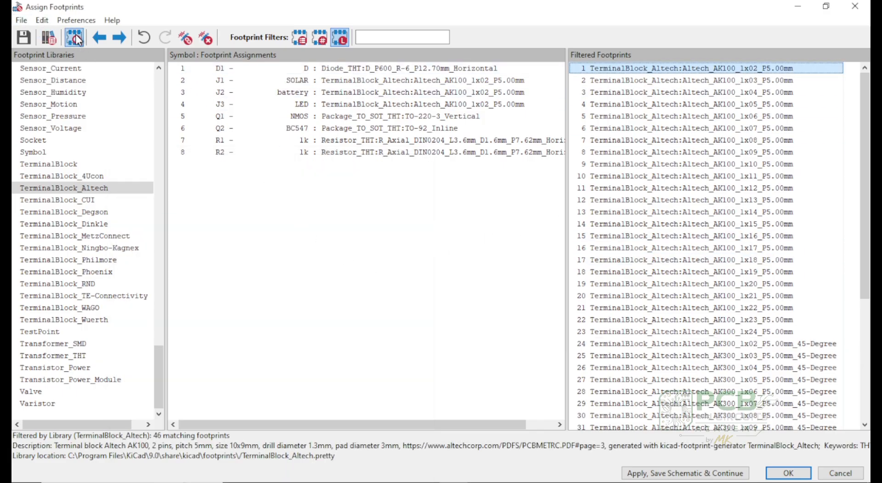
pyautogui.click(455, 471)
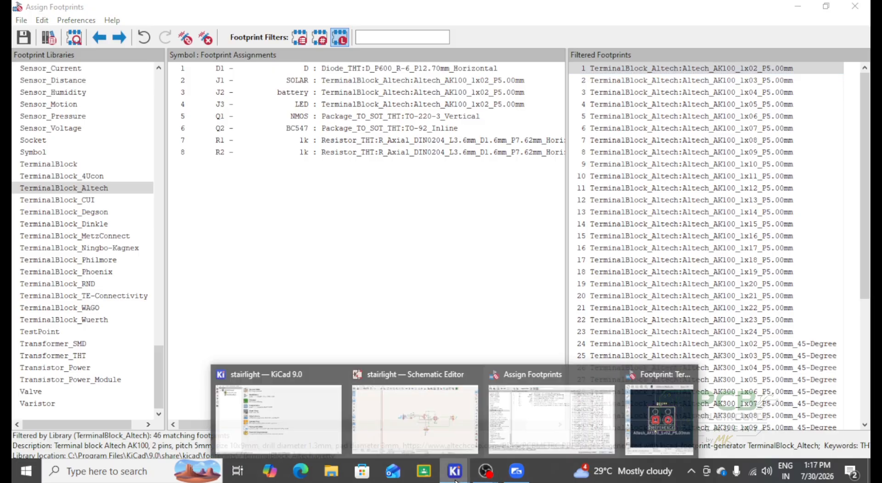
pyautogui.click(667, 398)
pyautogui.scroll(3, 280, 324)
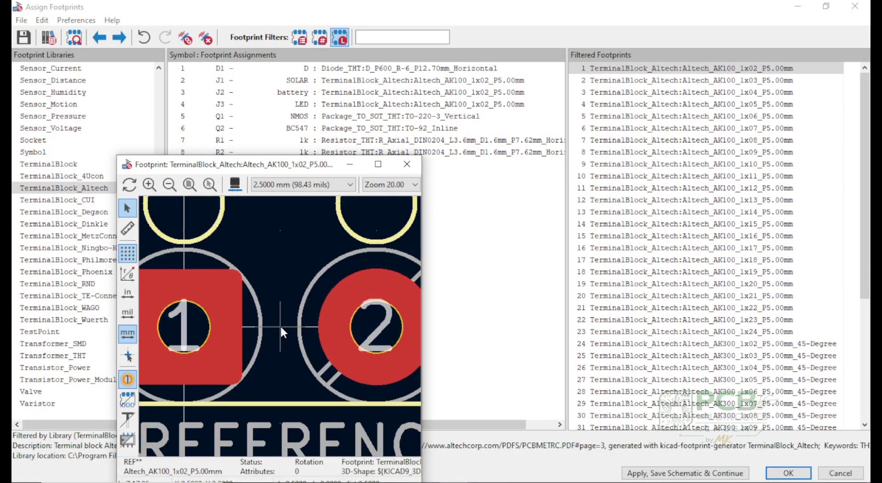
pyautogui.scroll(-2, 280, 325)
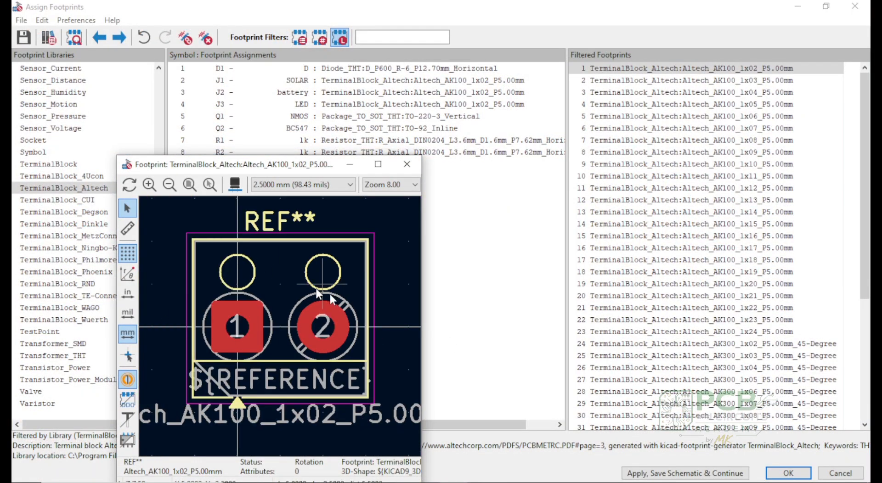
pyautogui.click(457, 294)
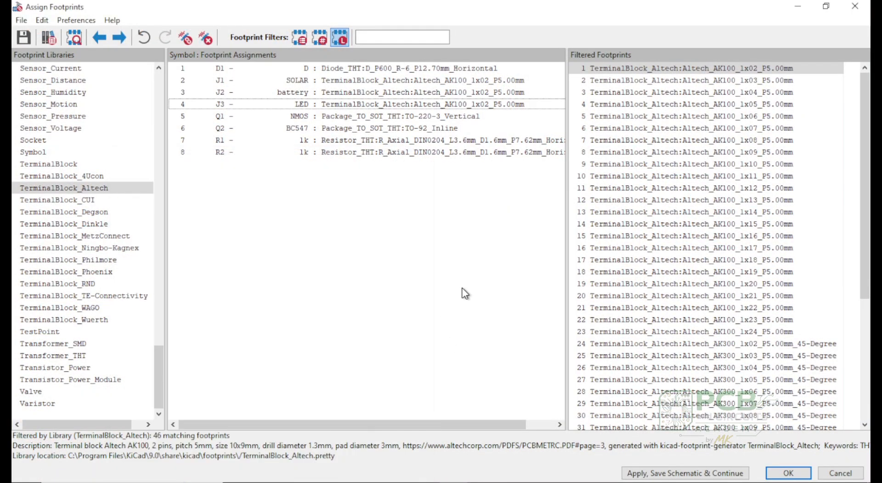
# - List the TerminalBlock_CUI library, preview the TerminalBlock_CUI_TB007-508-02_1x02_P5.08mm_Horizontal footprint and close the preview
pyautogui.click(76, 201)
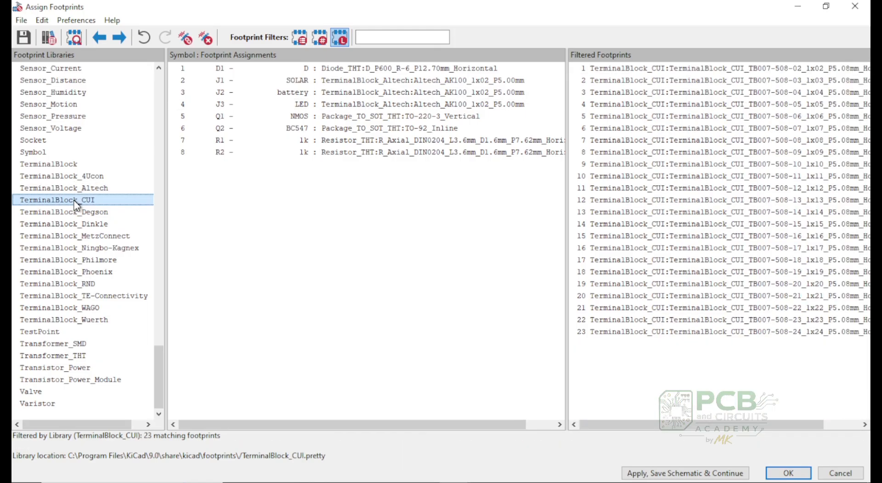
pyautogui.click(663, 83)
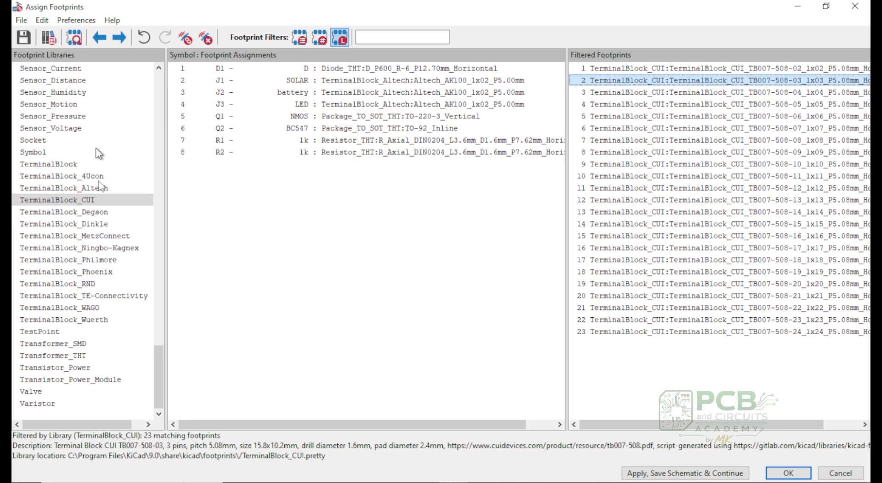
pyautogui.click(466, 473)
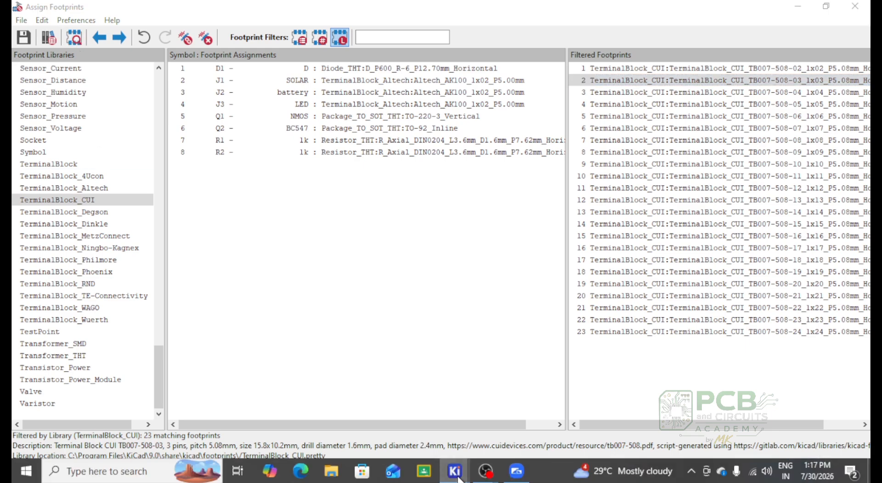
pyautogui.click(693, 372)
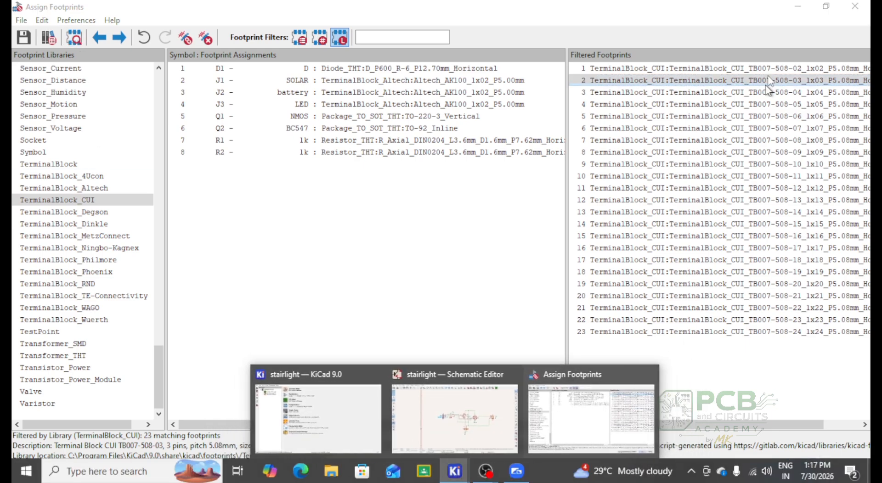
pyautogui.click(781, 69)
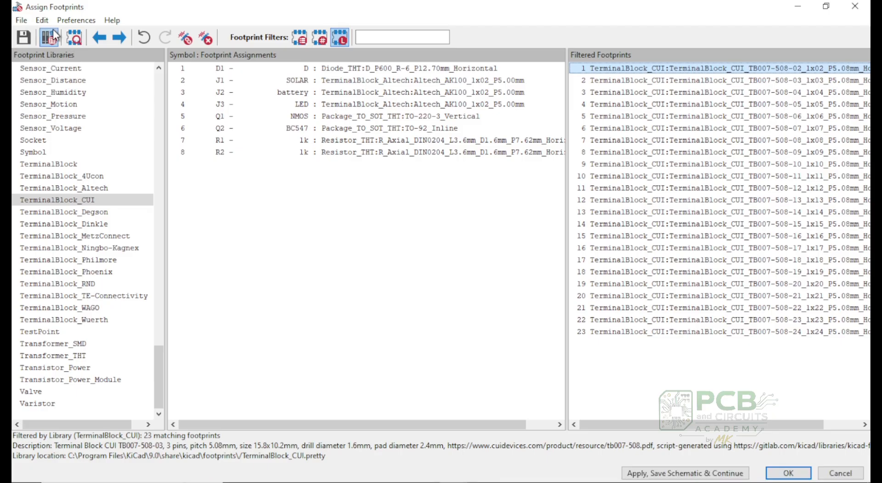
pyautogui.click(75, 39)
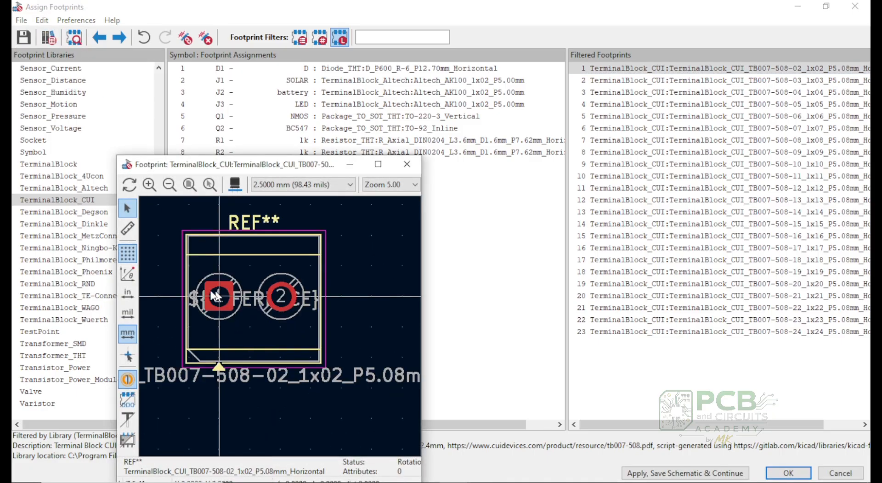
pyautogui.click(409, 165)
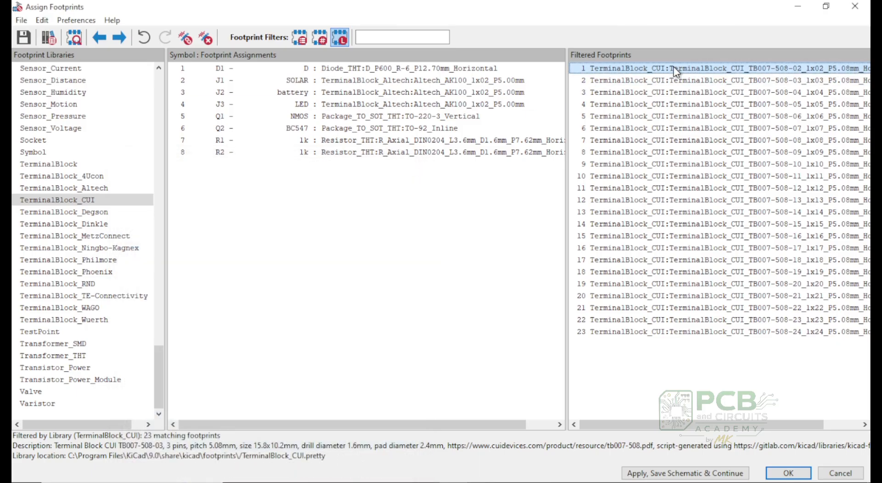
# - Assign the TerminalBlock_CUI_TB007-508-02_1x02_P5.08mm_Horizontal footprint to the terminals J1, J2 and J3 together
pyautogui.click(485, 78)
pyautogui.keyDown('shift'); pyautogui.click(475, 92); pyautogui.keyUp('shift')
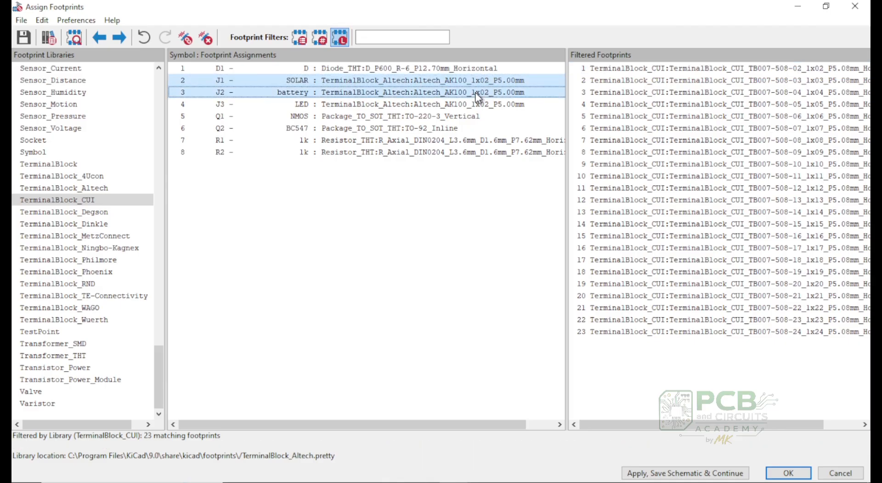
pyautogui.keyDown('ctrl'); pyautogui.click(478, 111); pyautogui.keyUp('ctrl')
pyautogui.keyDown('ctrl'); pyautogui.click(483, 103); pyautogui.keyUp('ctrl')
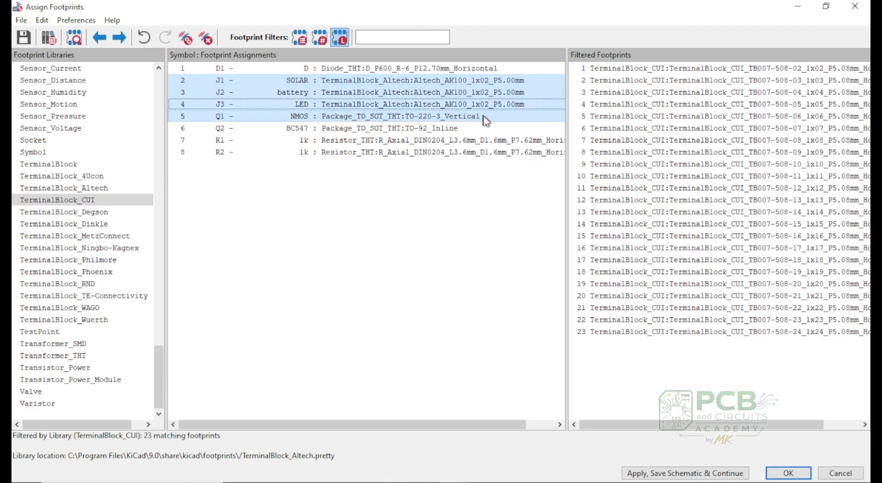
pyautogui.keyDown('ctrl'); pyautogui.click(483, 118); pyautogui.keyUp('ctrl')
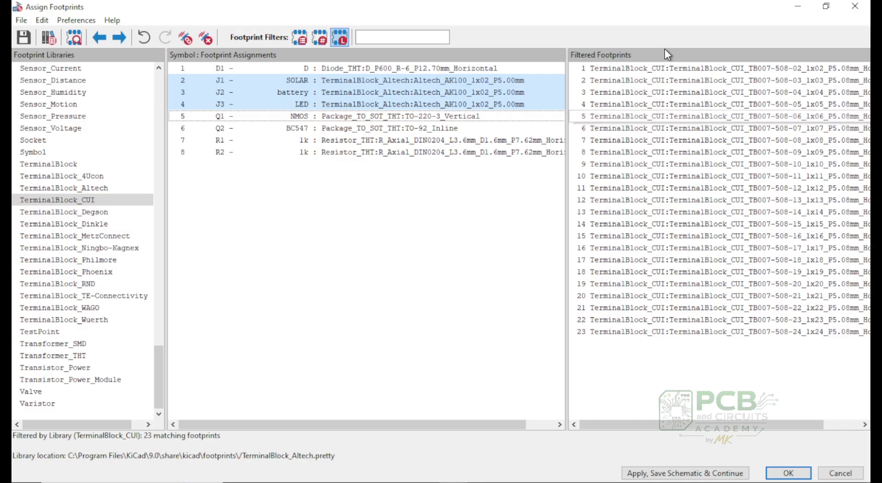
pyautogui.doubleClick(662, 71)
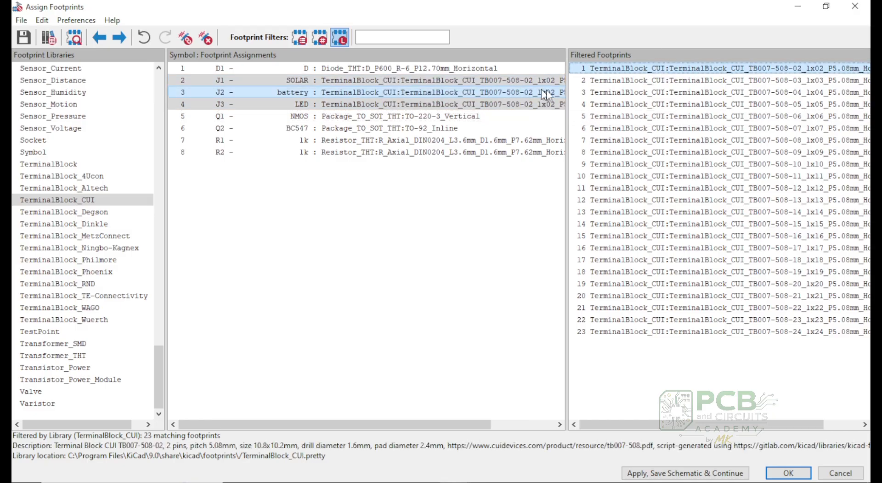
# - Widen the assignment list to check every symbol's full footprint name, and accept the assignments to return to the schematic
pyautogui.moveTo(566, 185); pyautogui.dragTo(668, 186)
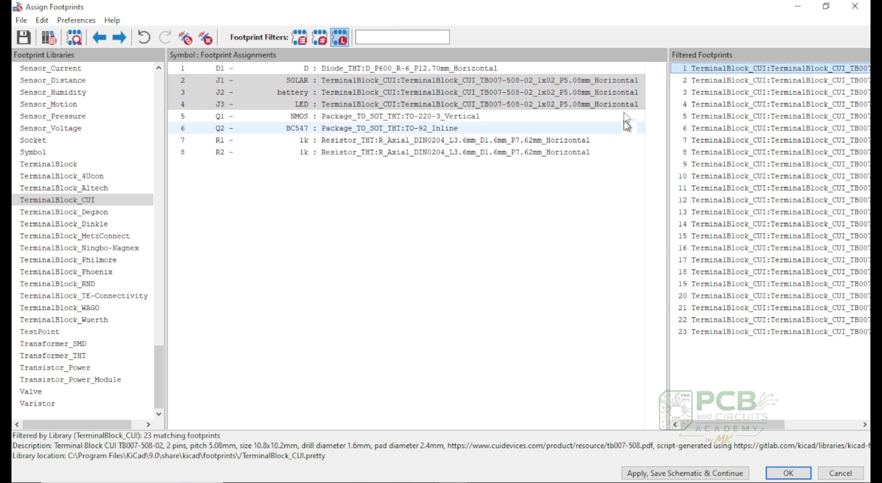
pyautogui.click(379, 223)
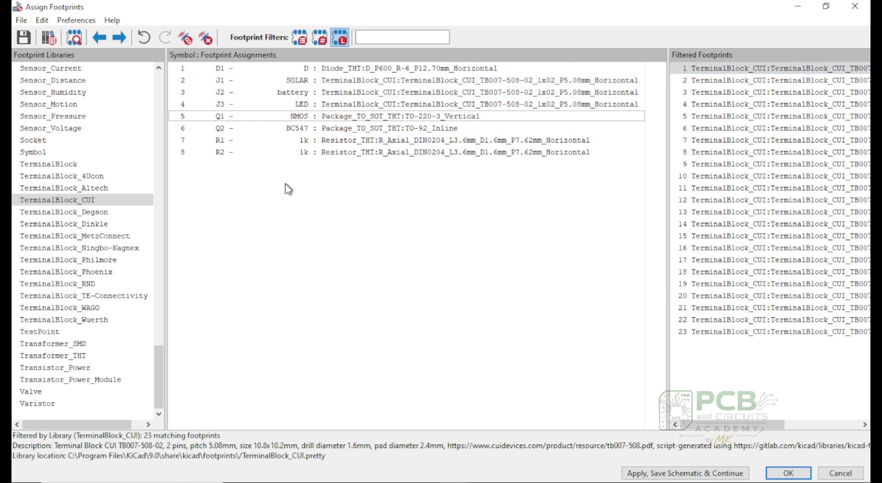
pyautogui.click(248, 104)
pyautogui.click(219, 80)
pyautogui.click(236, 68)
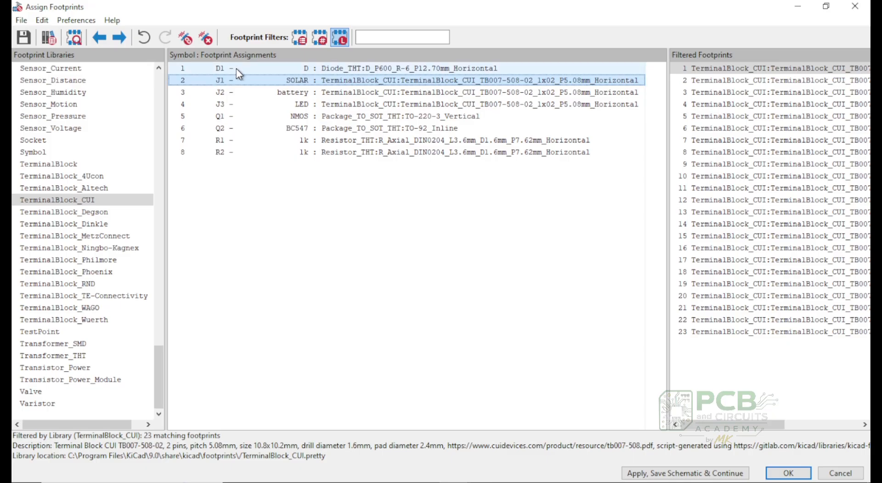
pyautogui.click(246, 153)
pyautogui.click(220, 205)
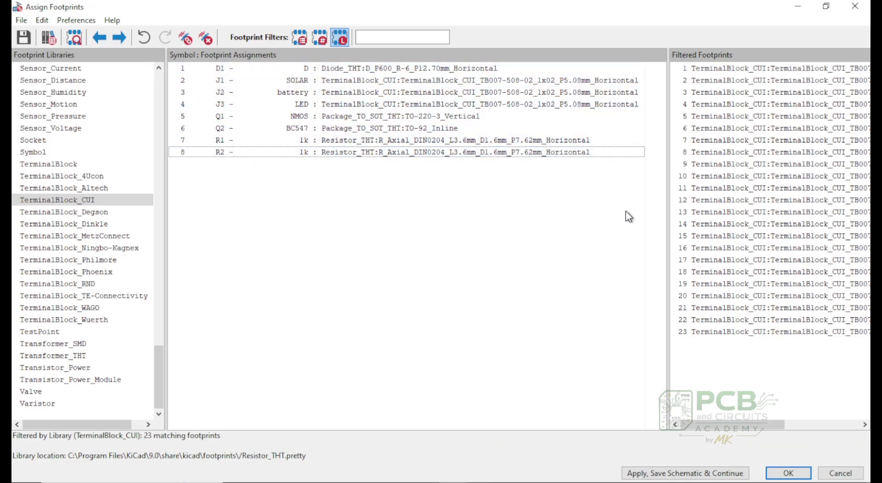
pyautogui.moveTo(850, 472)
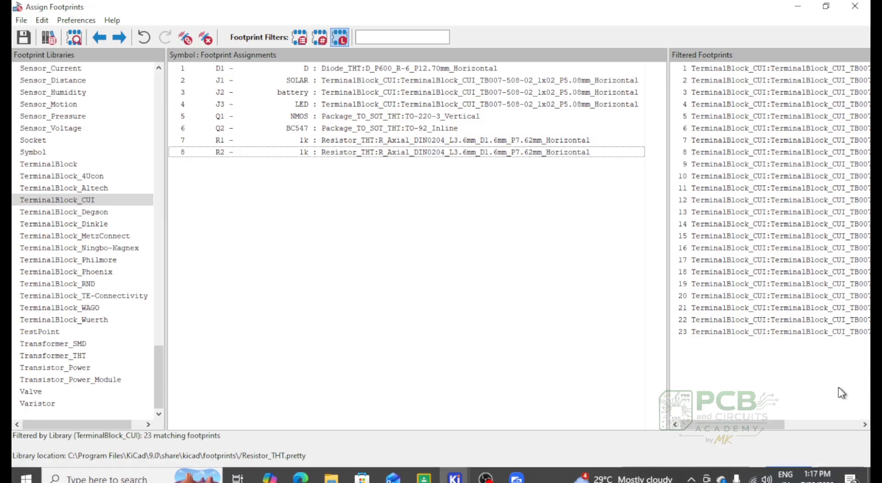
pyautogui.click(786, 473)
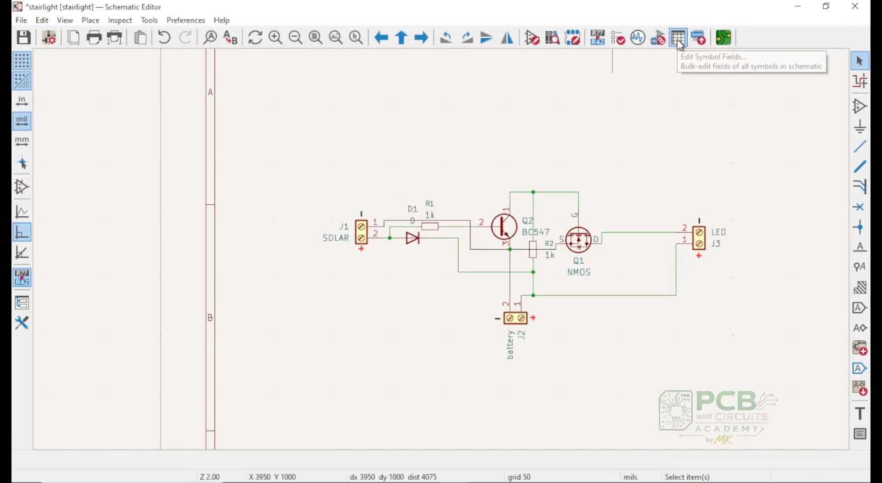
# - Open the SPICE simulator for the stairlight schematic and close it again
pyautogui.click(639, 40)
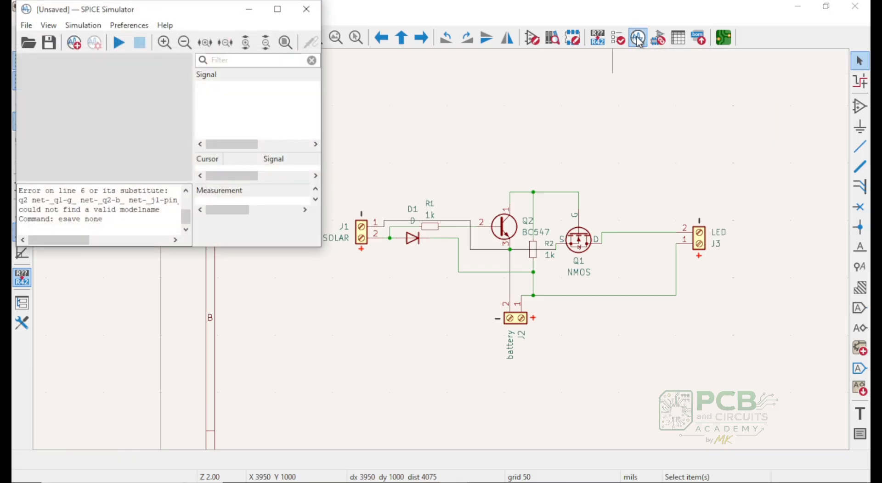
pyautogui.click(306, 6)
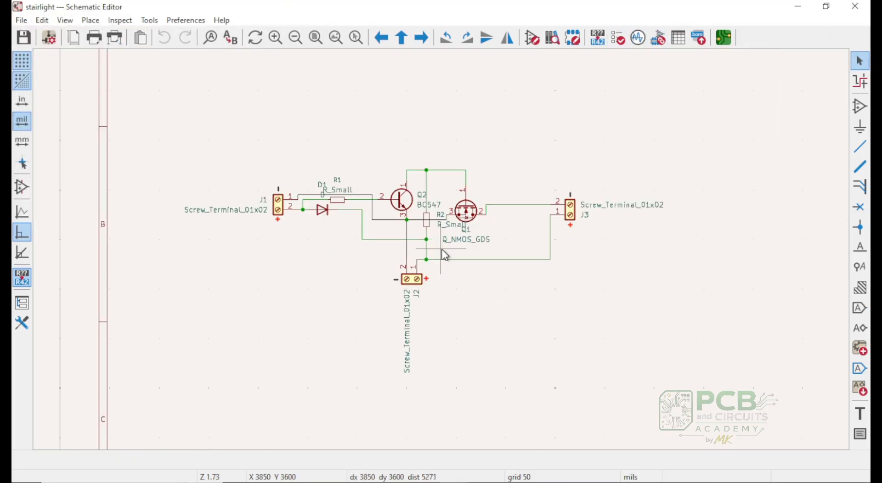
# - Replace the Screw_Terminal_01x02 value of terminal J1 with SOLAR
pyautogui.scroll(3, 445, 254)
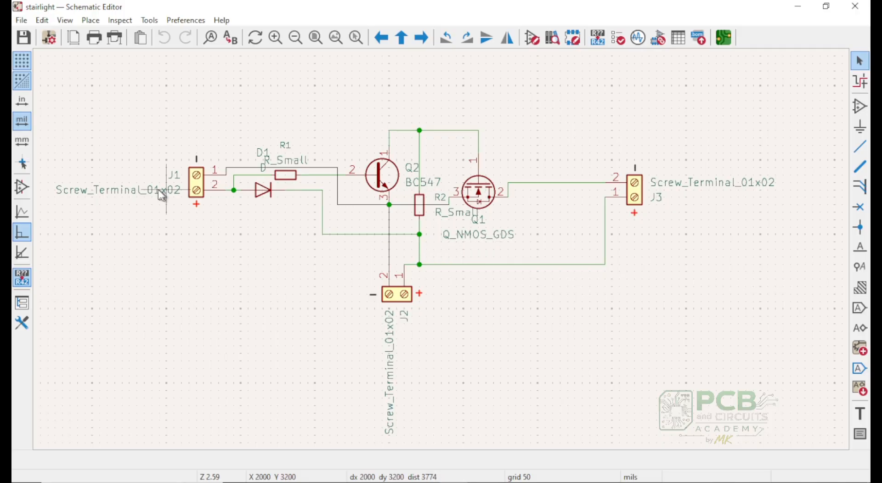
pyautogui.doubleClick(115, 189)
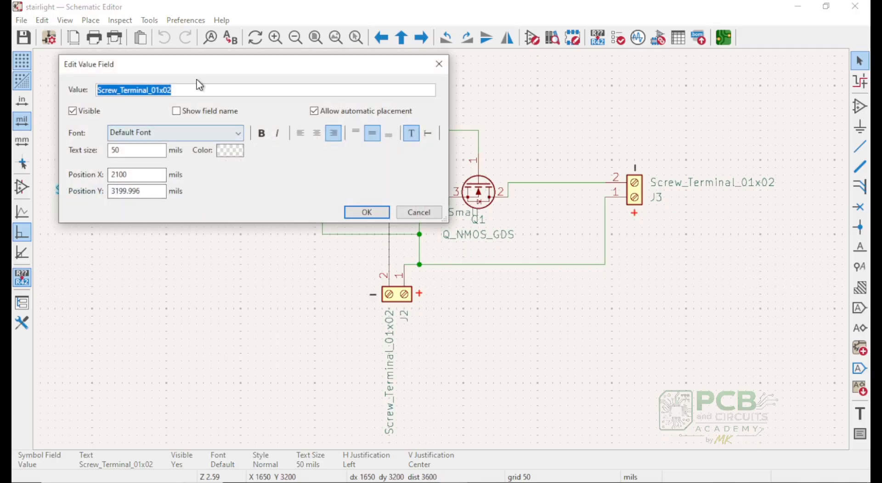
pyautogui.click(192, 90)
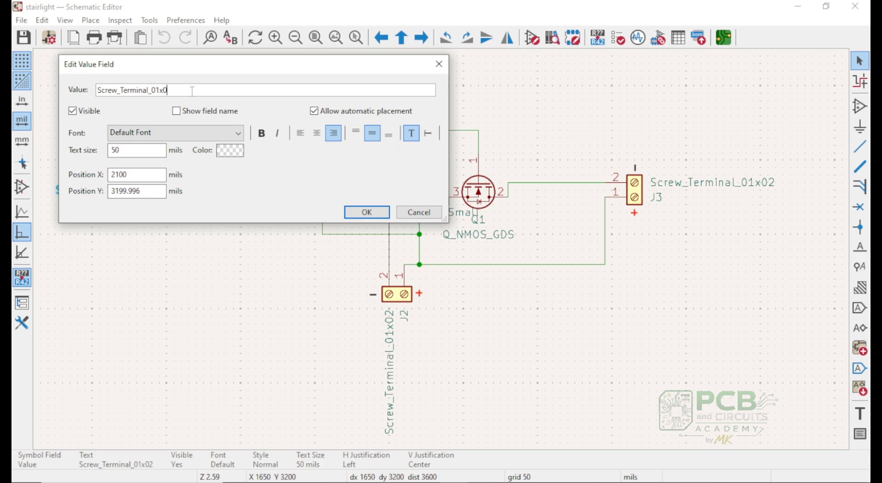
pyautogui.press('BackSpace')
pyautogui.press('BackSpace')
pyautogui.press('BackSpace')
pyautogui.press('BackSpace')
pyautogui.press('BackSpace')
pyautogui.press('BackSpace')
pyautogui.press('BackSpace')
pyautogui.press('BackSpace')
pyautogui.press('BackSpace')
pyautogui.press('BackSpace')
pyautogui.press('BackSpace')
pyautogui.press('BackSpace')
pyautogui.press('BackSpace')
pyautogui.press('BackSpace')
pyautogui.press('BackSpace')
pyautogui.press('BackSpace')
pyautogui.press('BackSpace')
pyautogui.press('BackSpace')
pyautogui.press('BackSpace')
pyautogui.press('BackSpace')
pyautogui.press('BackSpace')
pyautogui.press('BackSpace')
pyautogui.press('BackSpace')
pyautogui.press('BackSpace')
pyautogui.press('BackSpace')
pyautogui.press('Return')
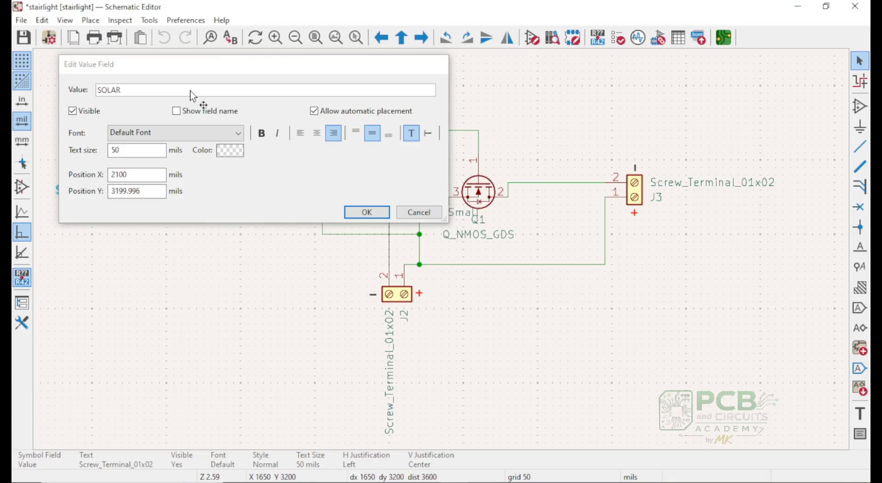
# - Change the value of terminal J2 below the circuit to BATTERY
pyautogui.doubleClick(391, 346)
pyautogui.press('BackSpace')
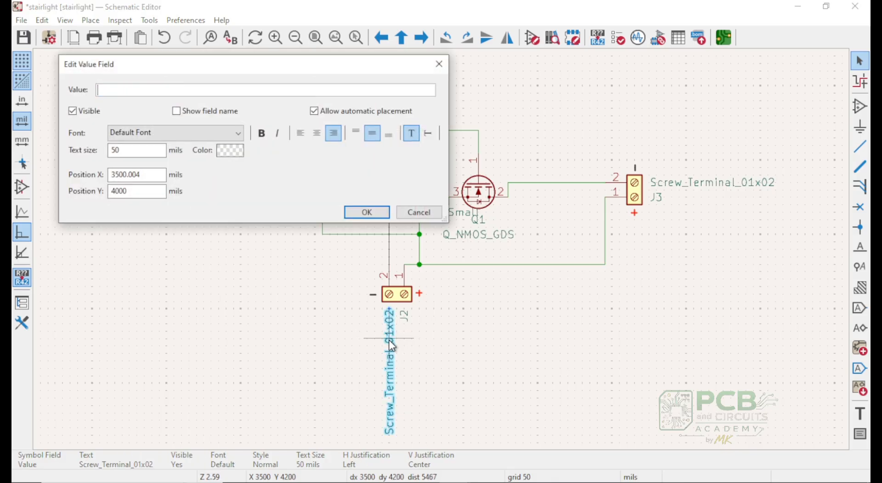
pyautogui.write('BATTERY')
pyautogui.press('Return')
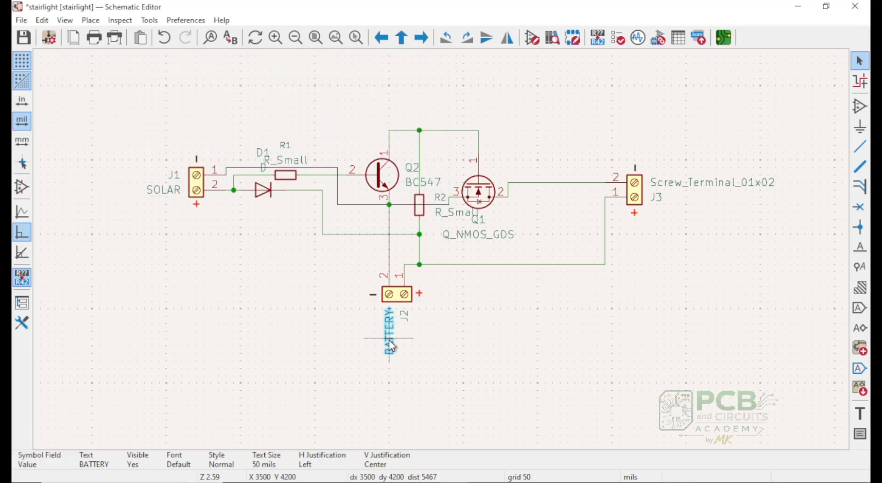
# - Change the value of output terminal J3 to LED
pyautogui.click(699, 186)
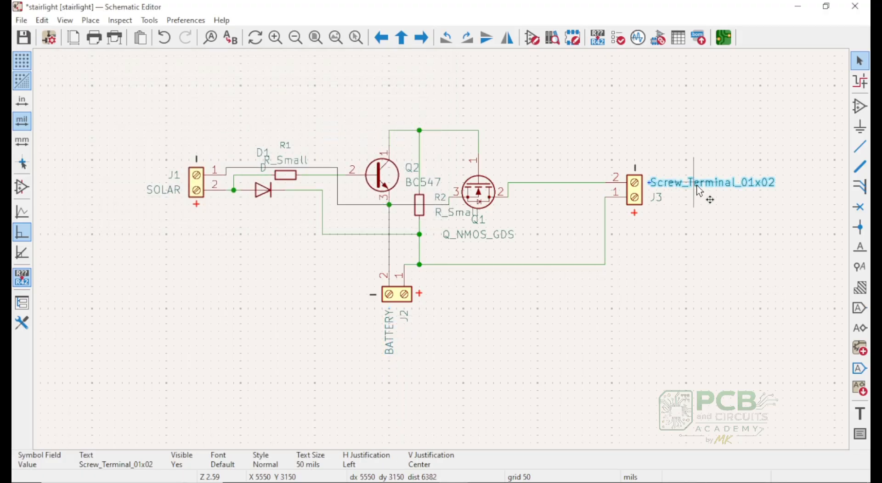
pyautogui.doubleClick(697, 188)
pyautogui.press('BackSpace')
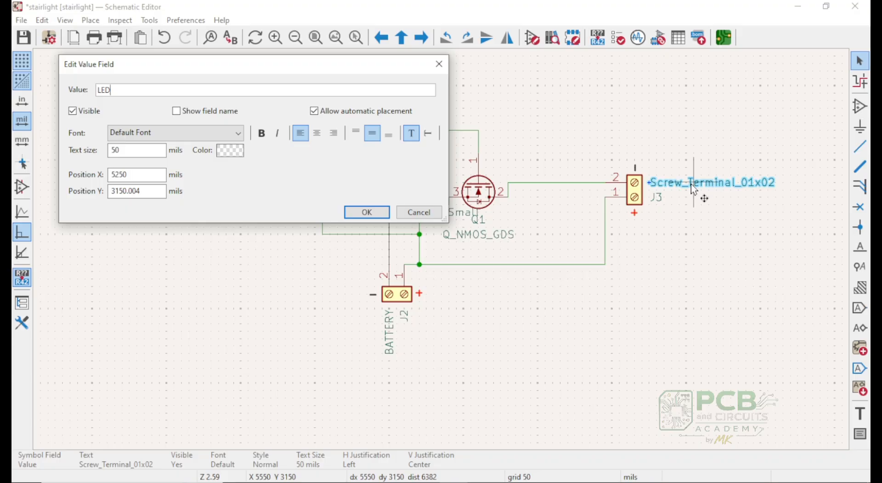
pyautogui.press('Return')
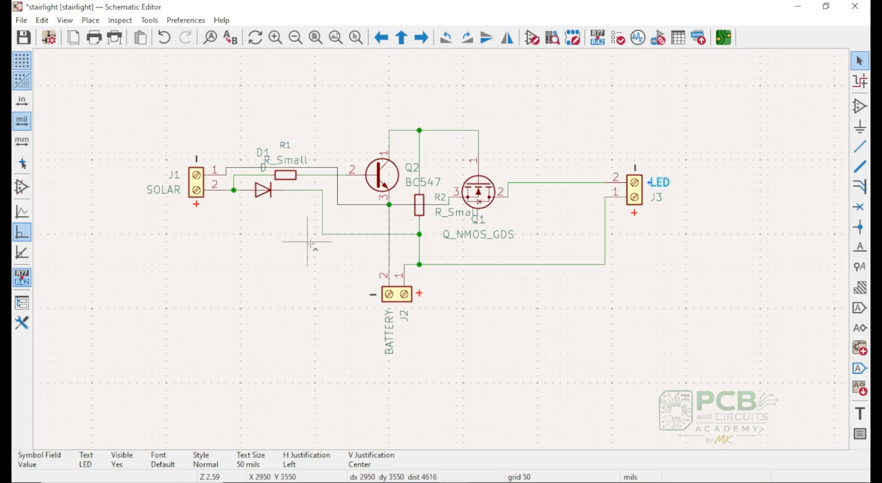
# - Save the stairlight schematic with its renamed terminals
pyautogui.hotkey('ctrl', 's')
pyautogui.click(21, 20)
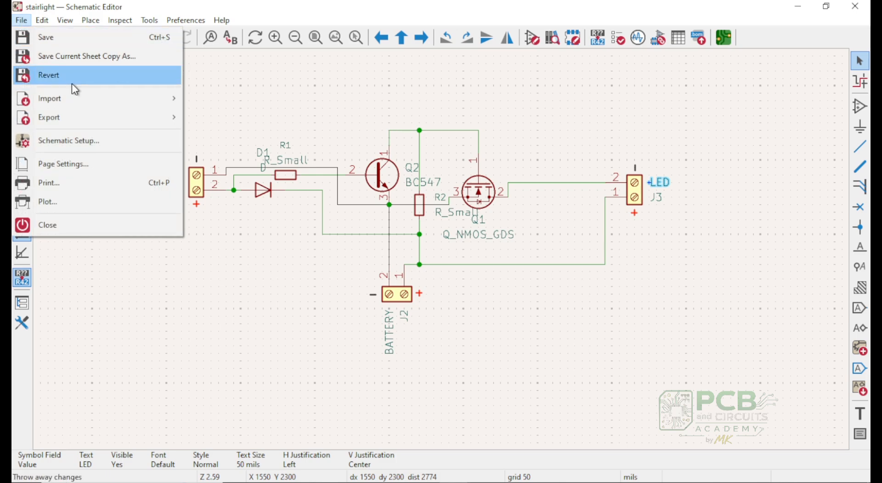
pyautogui.click(79, 41)
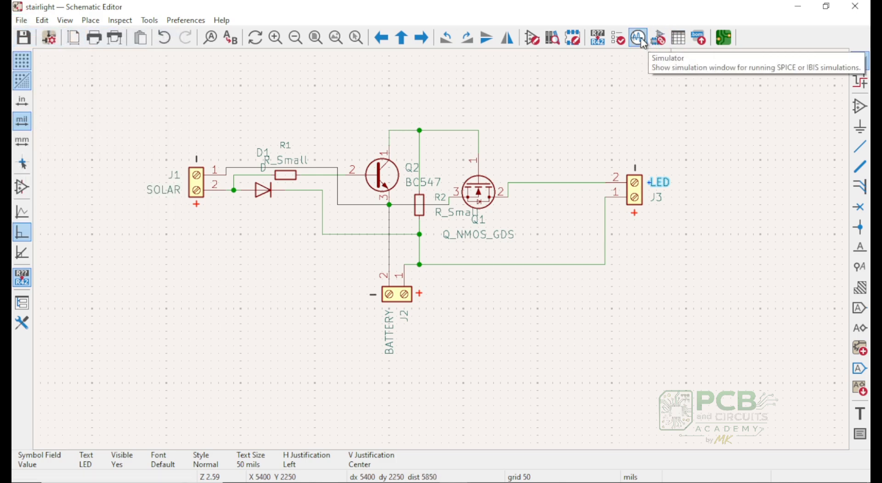
# - Annotate the entire schematic by X position, keeping existing annotations, and return to the drawing
pyautogui.click(598, 41)
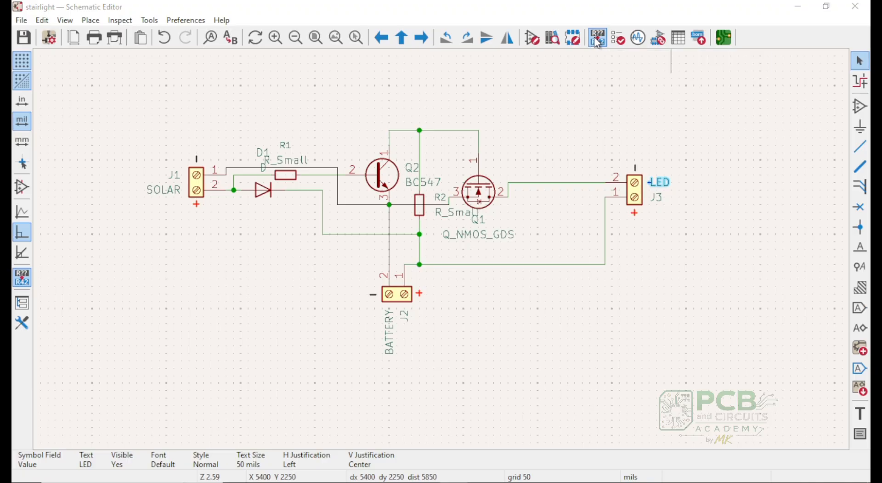
pyautogui.click(401, 339)
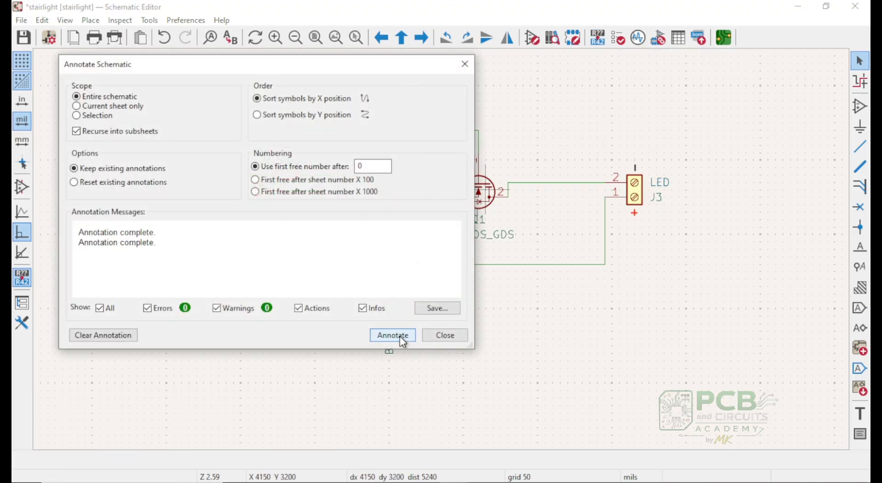
pyautogui.click(444, 336)
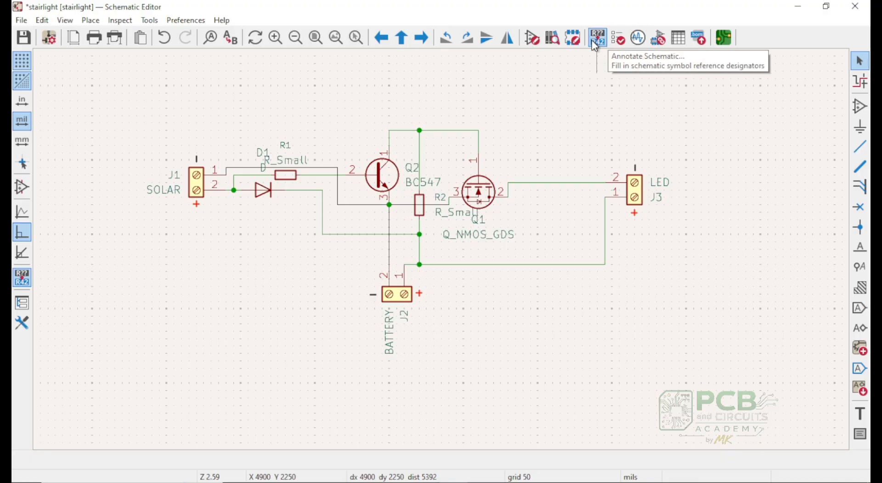
# - Run the electrical rules check on the schematic, review the violations and close the checker
pyautogui.click(618, 38)
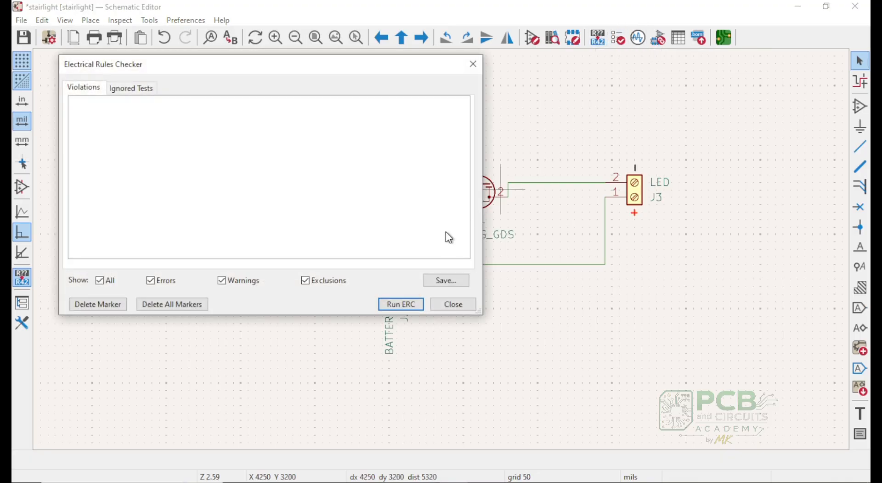
pyautogui.click(402, 304)
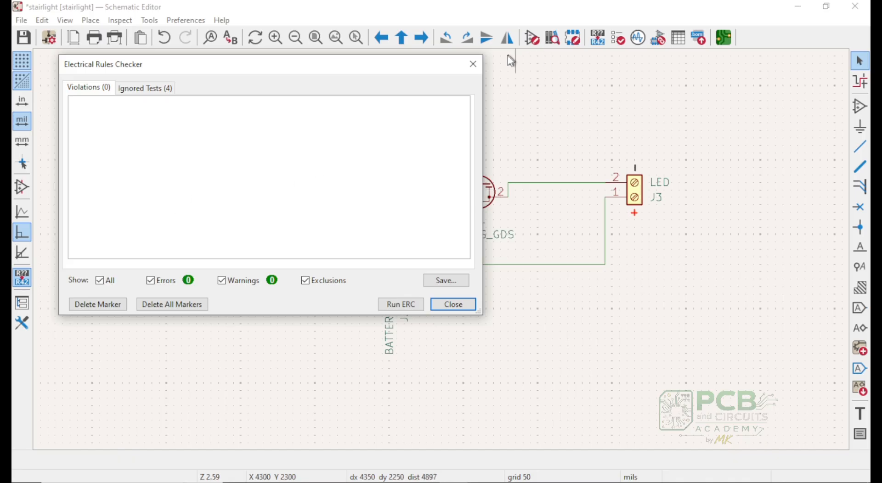
pyautogui.click(473, 65)
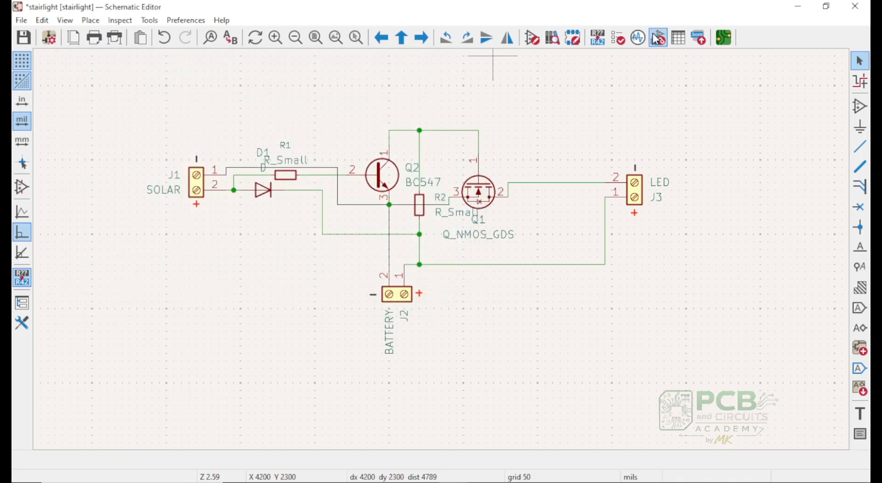
# - Open the footprint assignments, preview Q1's TO-220-3_Vertical footprint to examine its pads, and close the preview
pyautogui.click(657, 37)
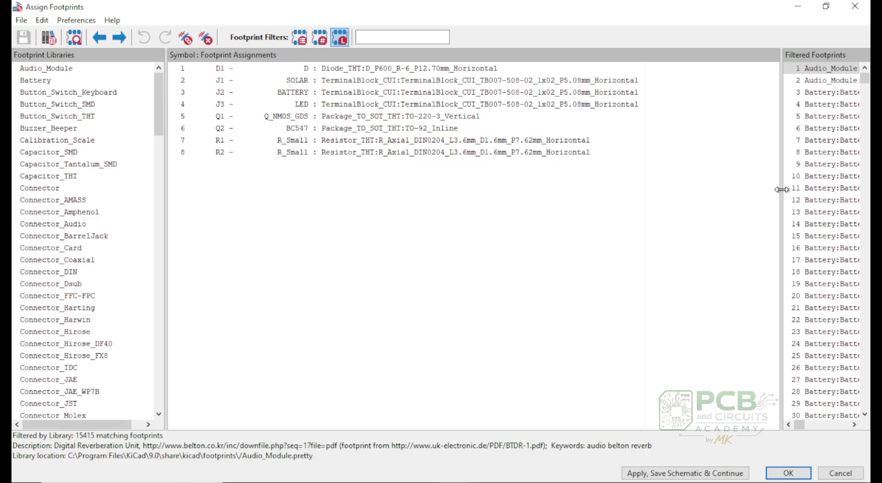
pyautogui.moveTo(782, 195); pyautogui.dragTo(643, 198)
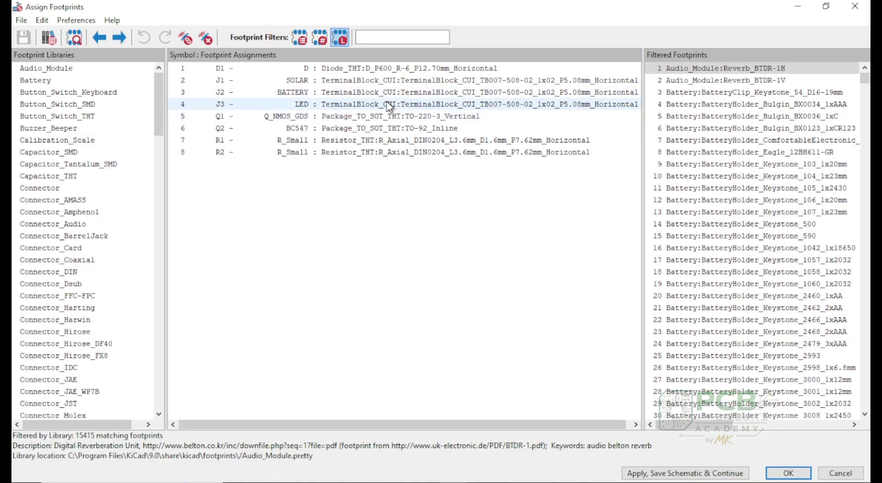
pyautogui.click(386, 117)
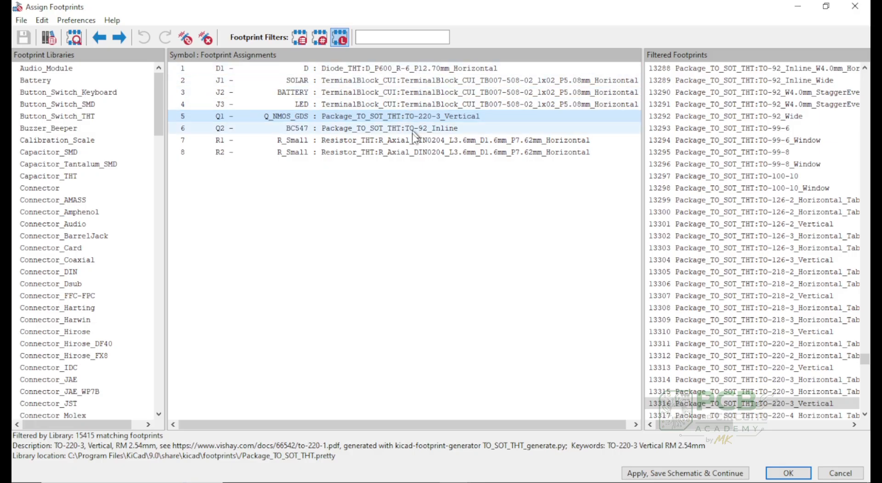
pyautogui.click(21, 21)
pyautogui.click(24, 20)
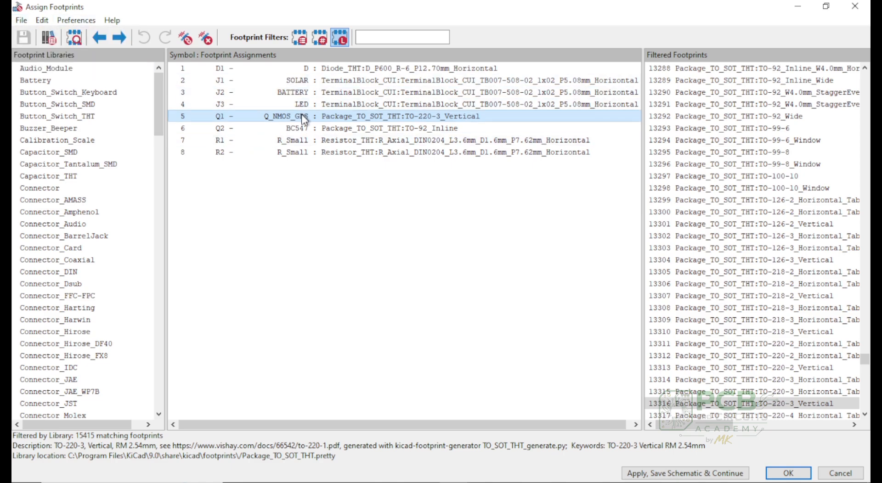
pyautogui.click(78, 38)
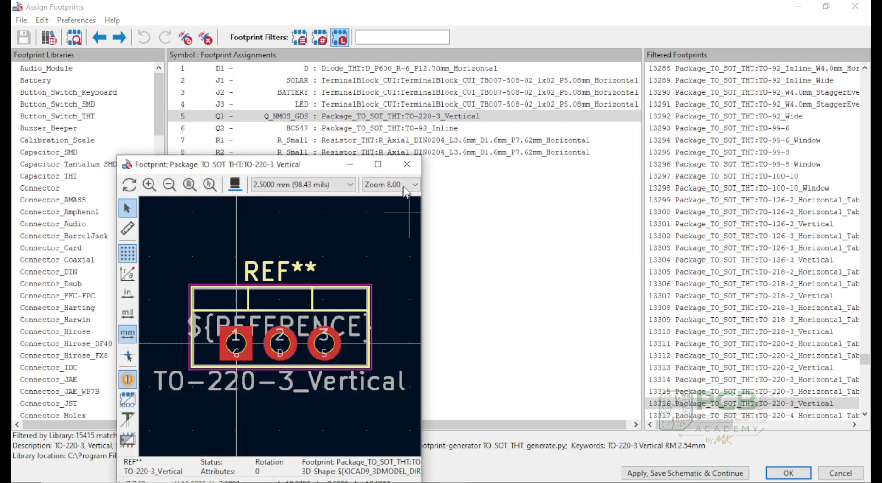
pyautogui.click(406, 165)
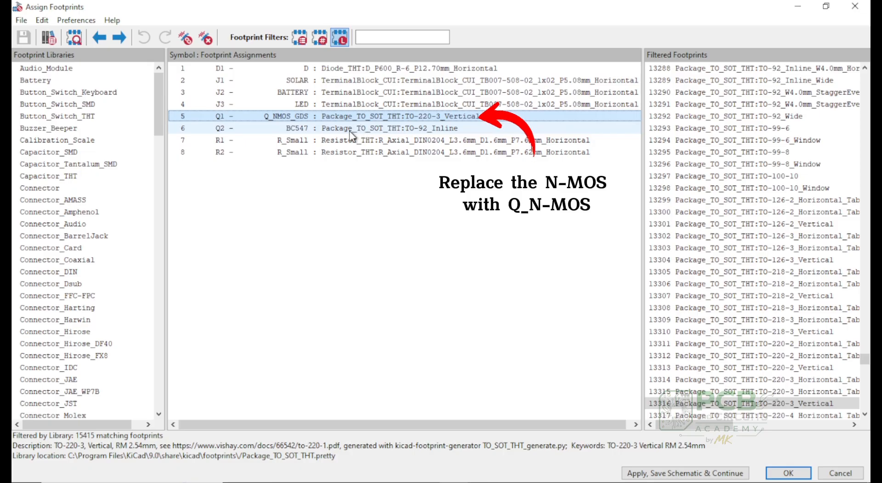
# - Preview the TO-92_Inline footprint assigned to transistor Q2, examine its pads, close the preview and minimize the footprint assignments
pyautogui.click(361, 127)
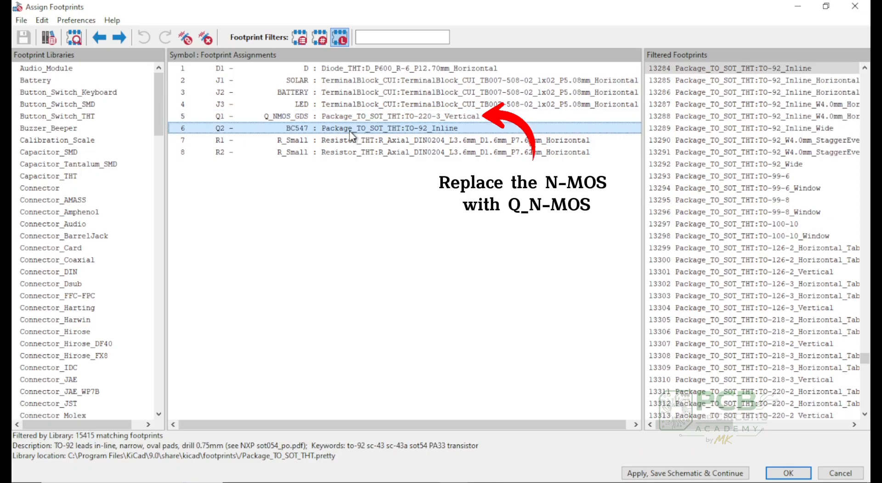
pyautogui.click(74, 38)
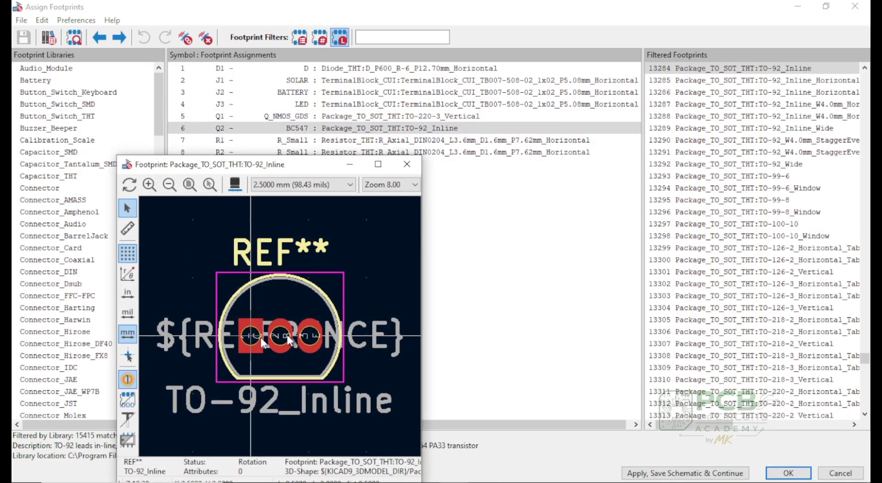
pyautogui.click(415, 164)
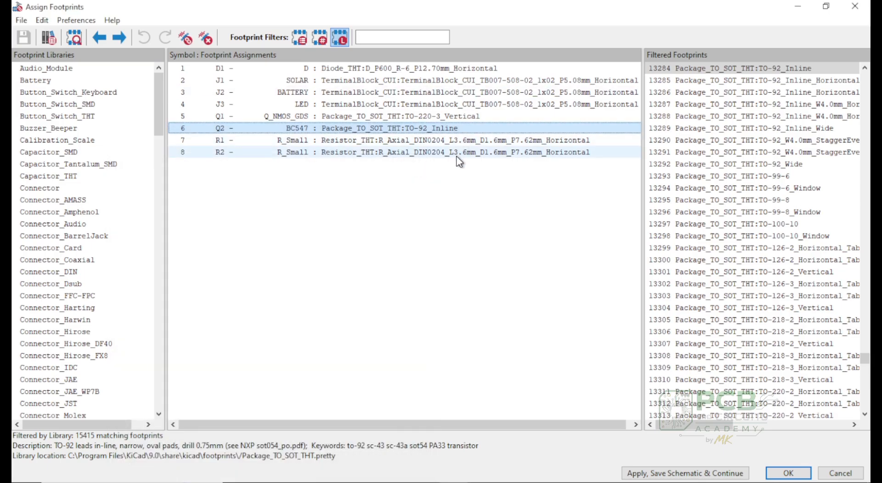
pyautogui.click(799, 6)
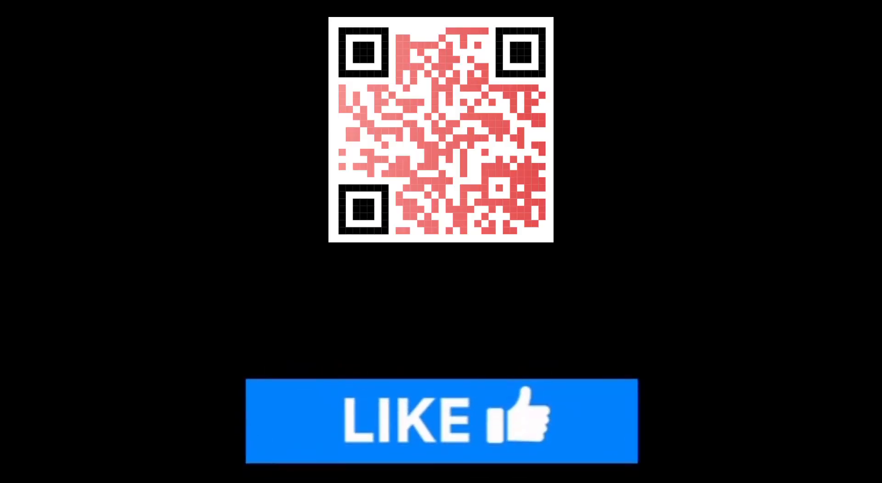